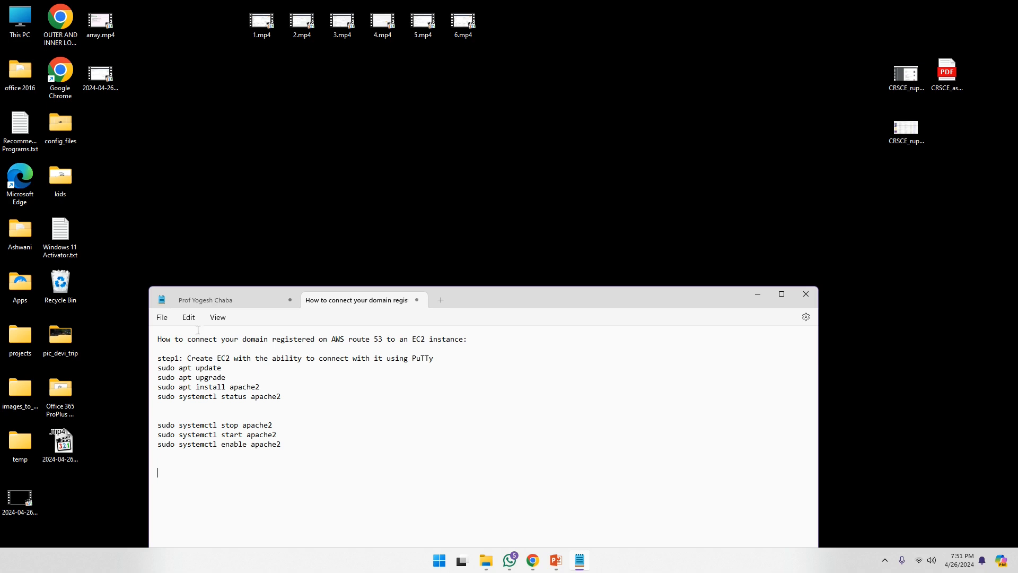
# - Bring the AWS Console Home window in Chrome to the front, setting the Notepad setup notes aside
pyautogui.click(533, 561)
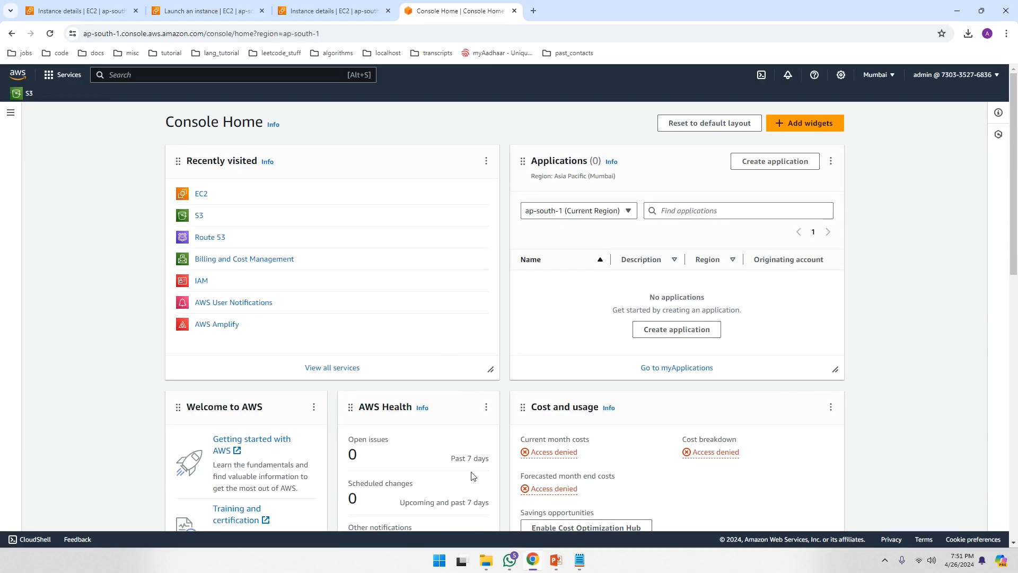
# - Search the console for 'EC2', open the service, and start Launch instance from the dashboard
pyautogui.click(135, 75)
pyautogui.write('EC2')
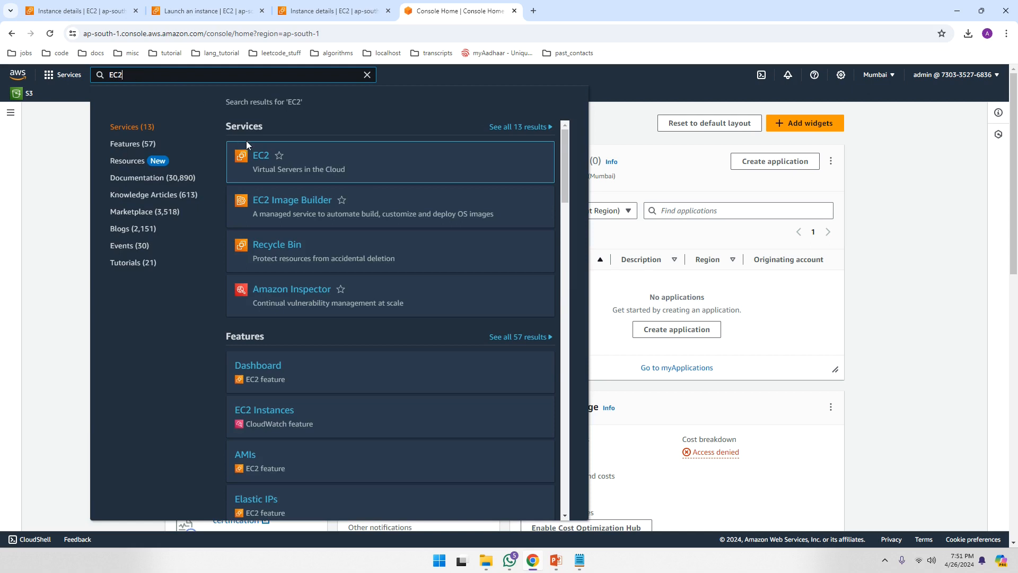
pyautogui.click(263, 158)
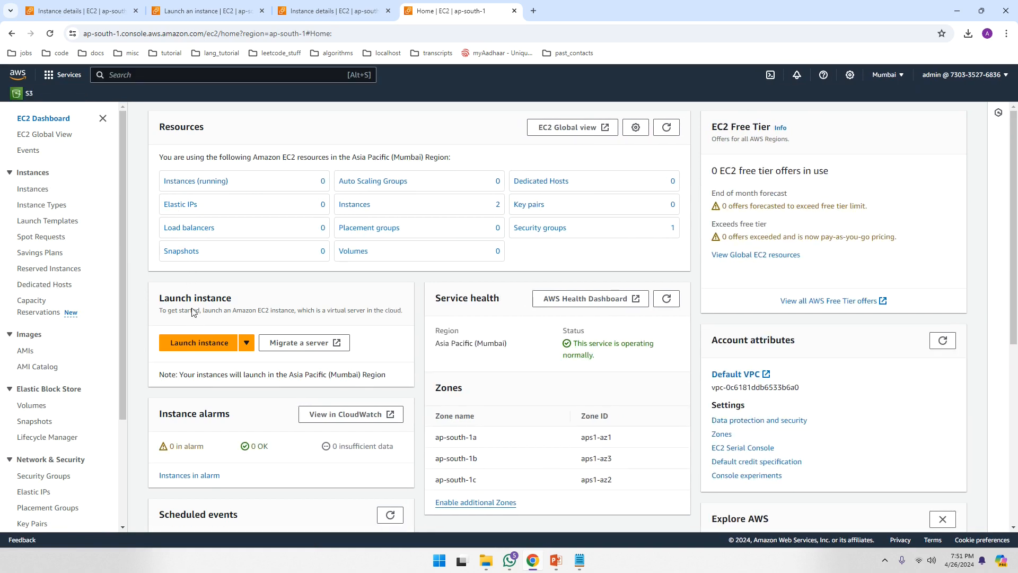
pyautogui.click(189, 345)
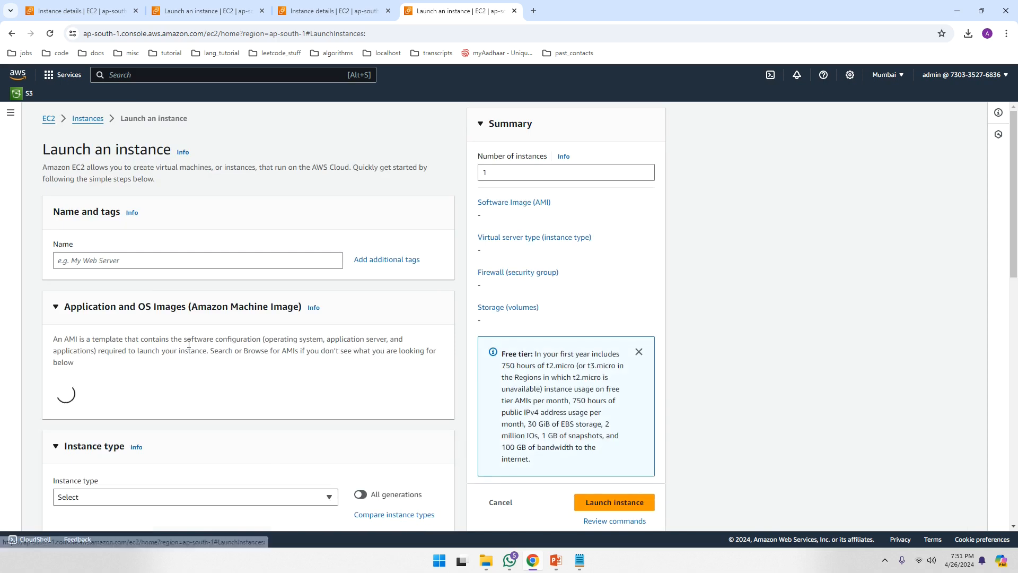
# - Name the instance my_deb_webserver and choose Debian as its Quick Start AMI
pyautogui.click(152, 260)
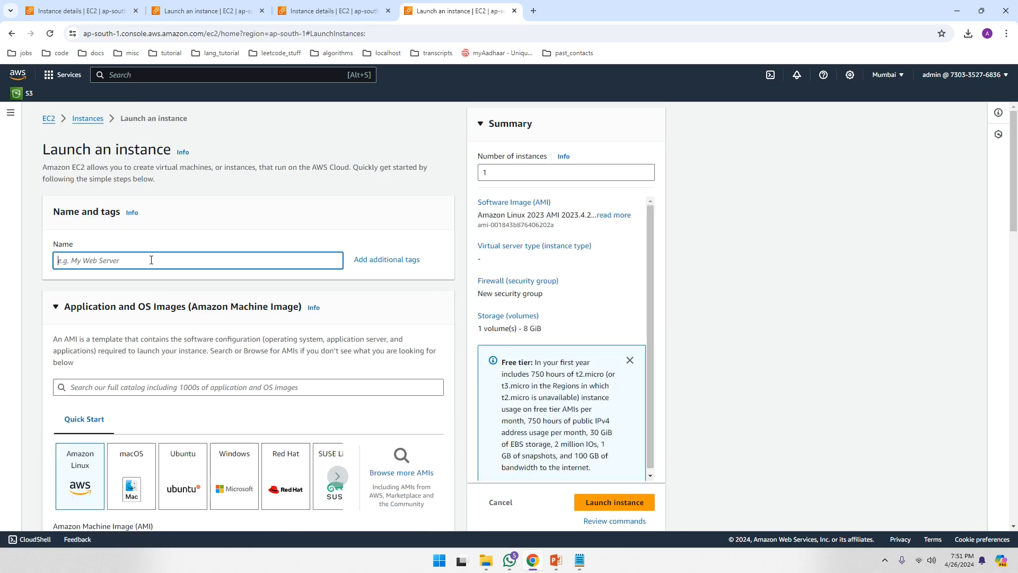
pyautogui.write('my_deb_')
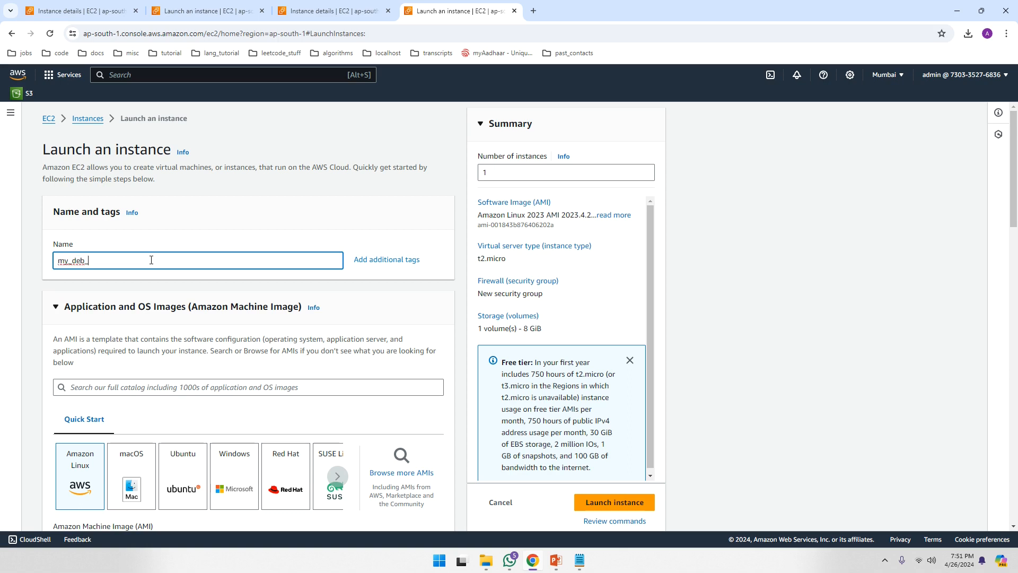
pyautogui.write('webserver')
pyautogui.scroll(-3, 377, 371)
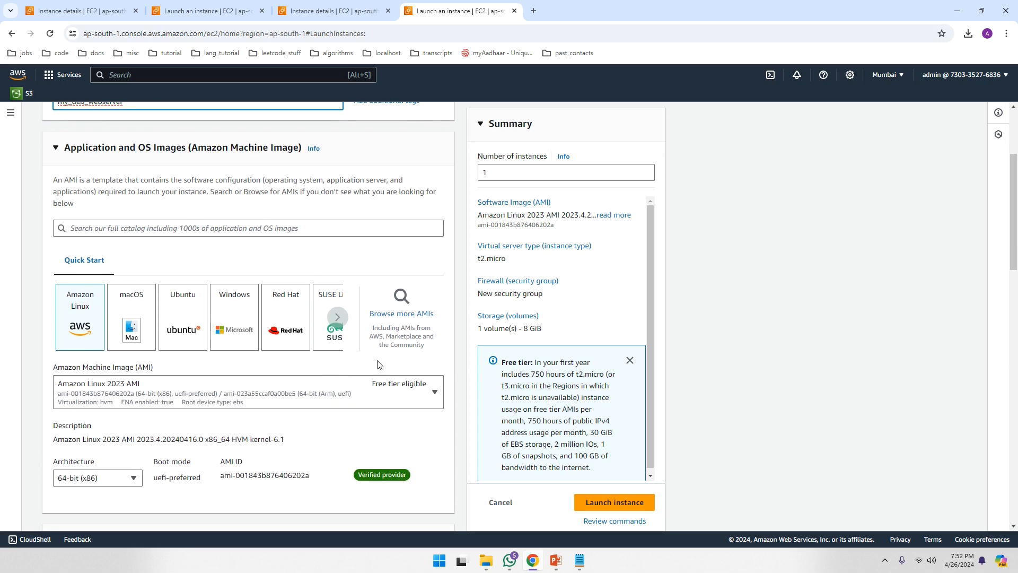
pyautogui.click(342, 322)
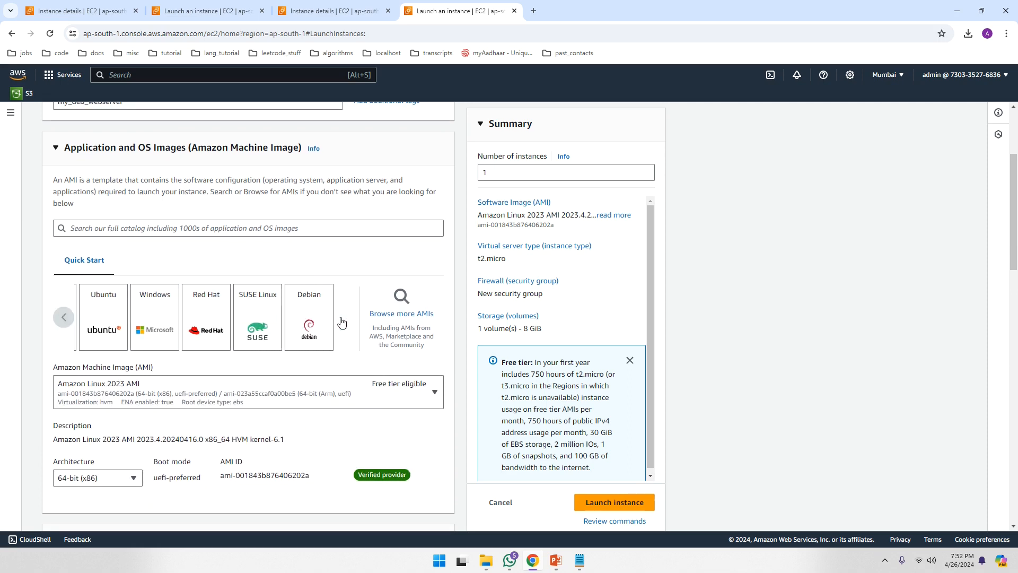
pyautogui.click(313, 321)
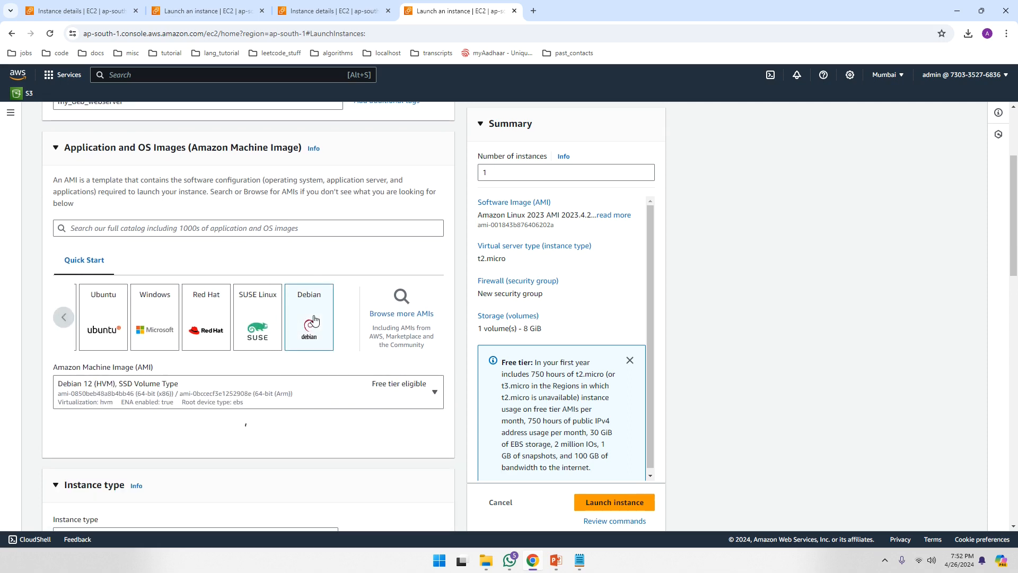
# - Check the existing key pair options, then start creating a new key pair
pyautogui.scroll(-4, 195, 406)
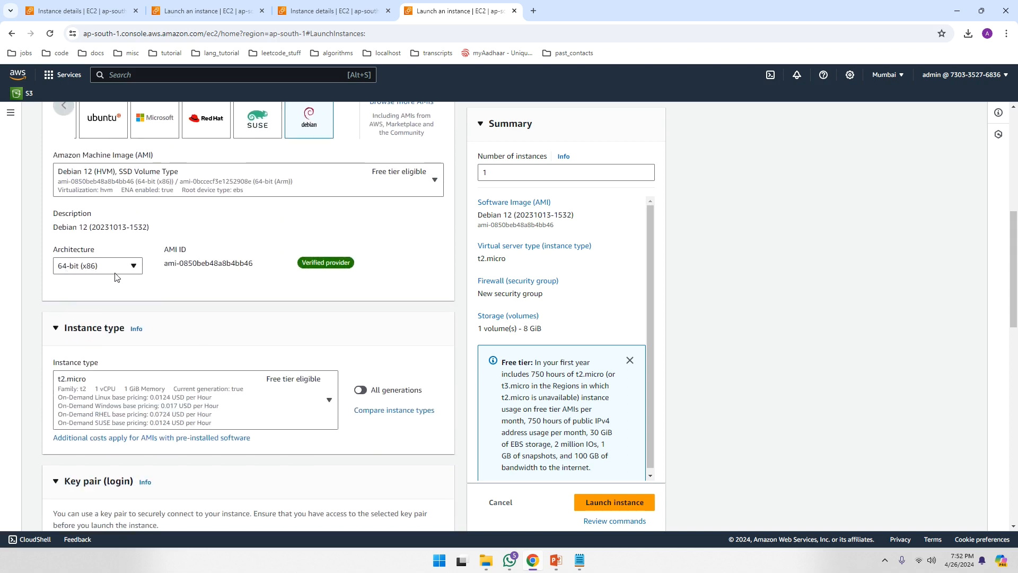
pyautogui.scroll(-2, 117, 277)
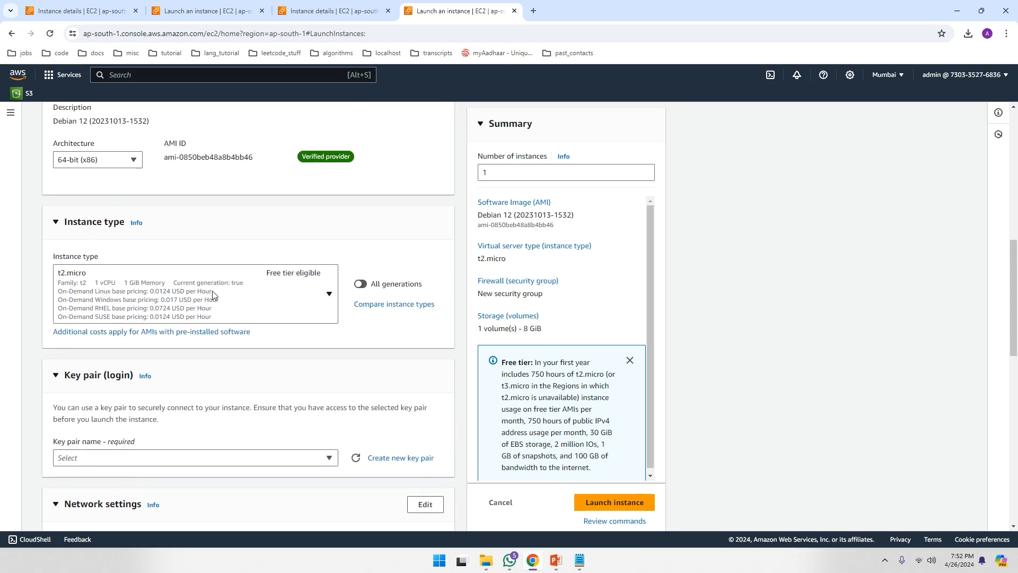
pyautogui.scroll(-3, 268, 310)
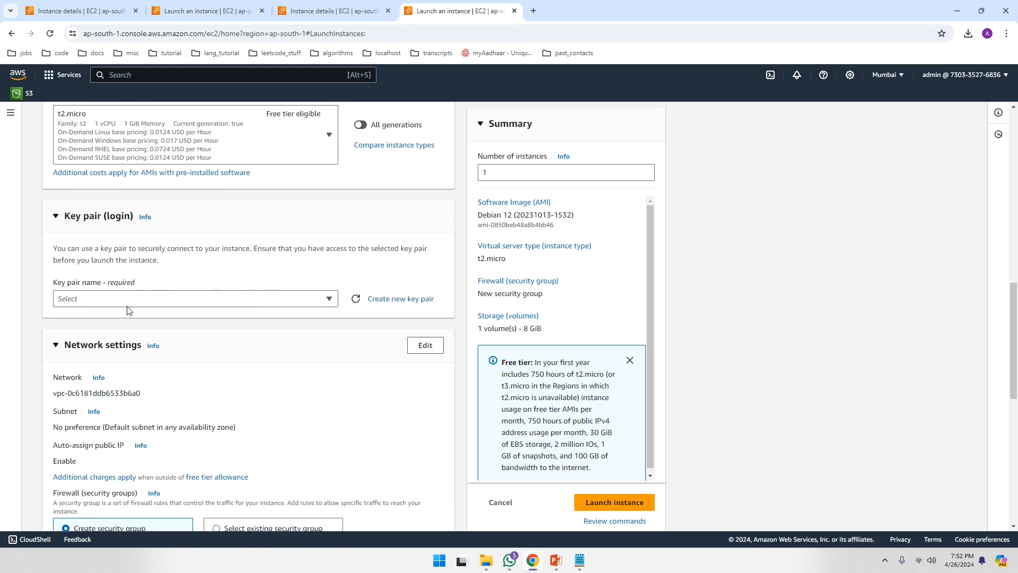
pyautogui.click(87, 299)
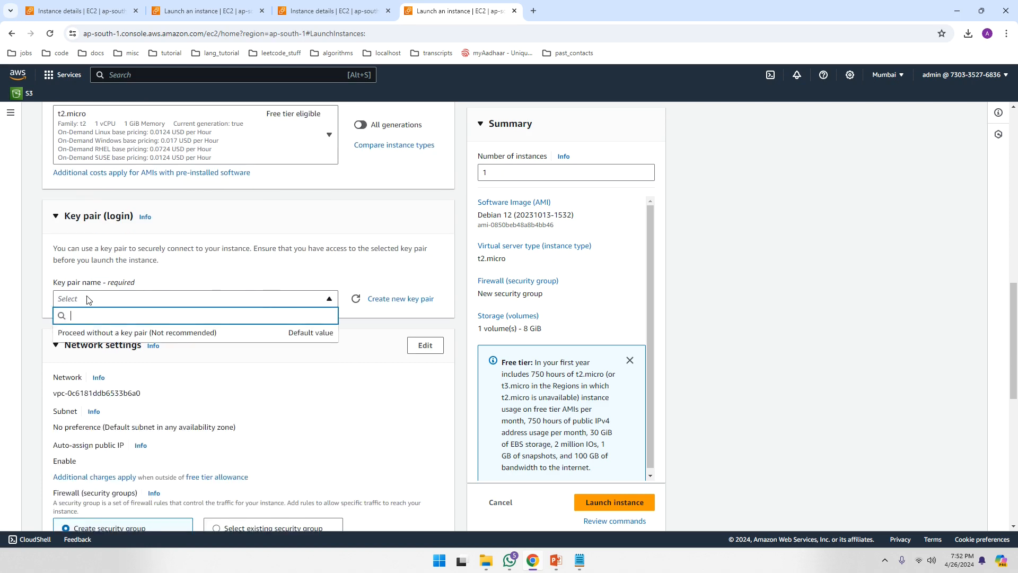
pyautogui.click(411, 290)
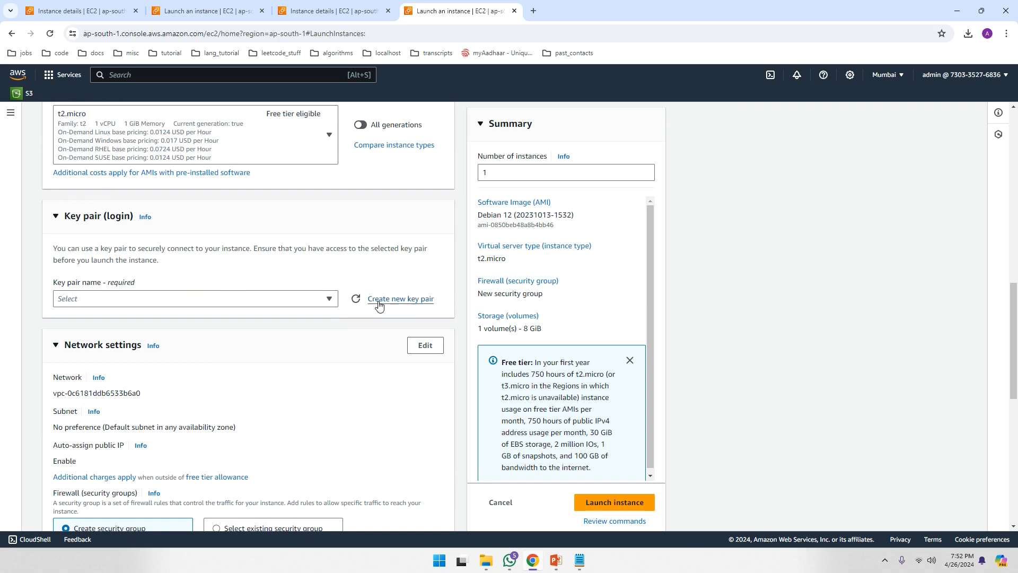
pyautogui.click(395, 299)
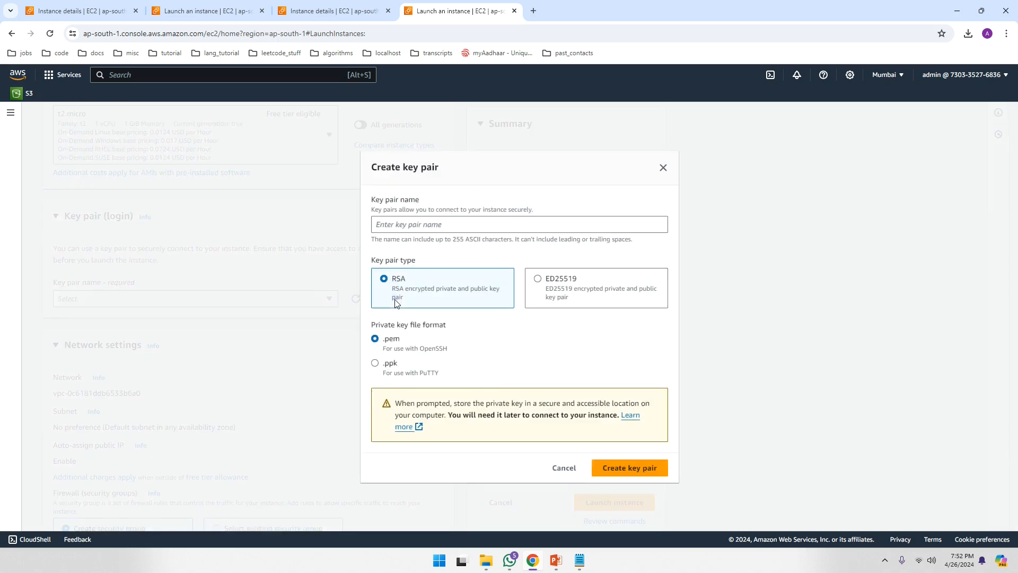
# - Create and download the key pair my_deb_webserver_keypair in .ppk format, then open File Explorer
pyautogui.click(403, 224)
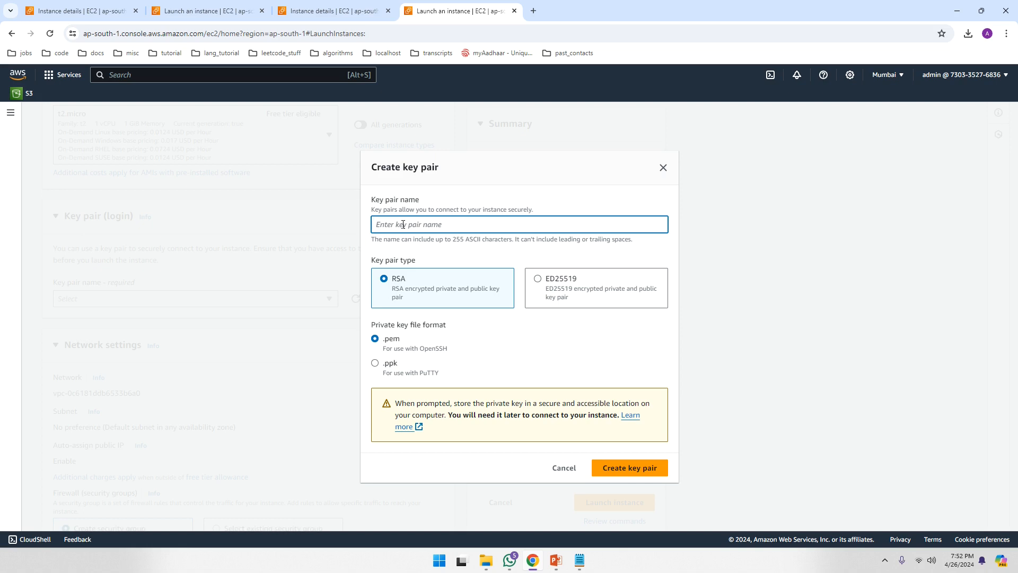
pyautogui.write('my')
pyautogui.write('_deb_webserver_keypair')
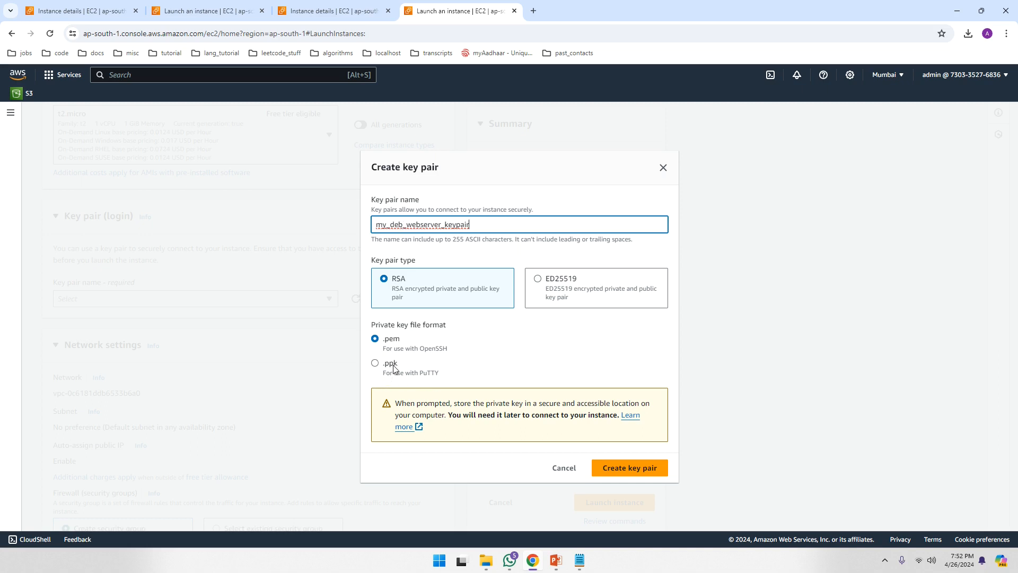
pyautogui.click(375, 364)
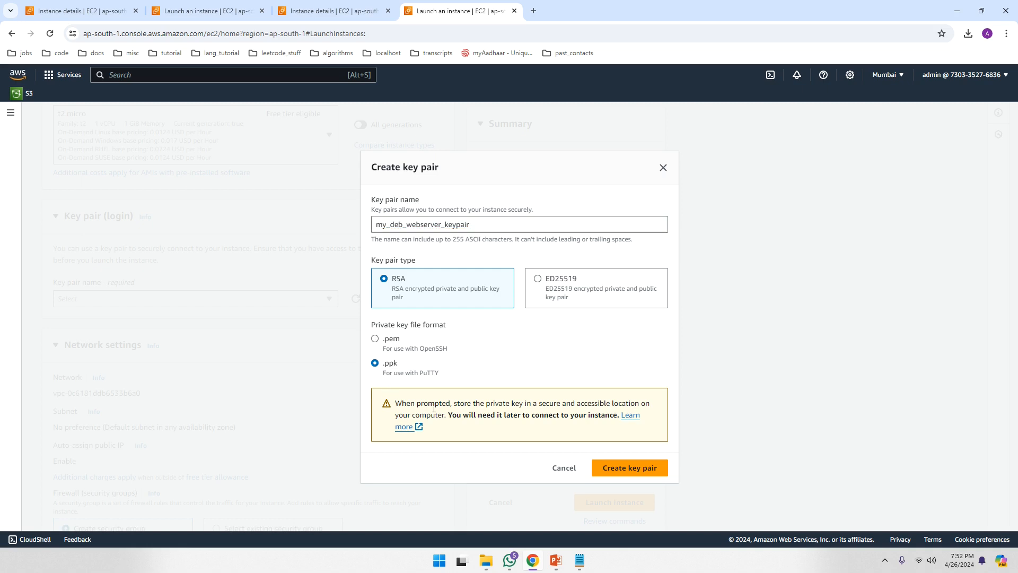
pyautogui.click(619, 470)
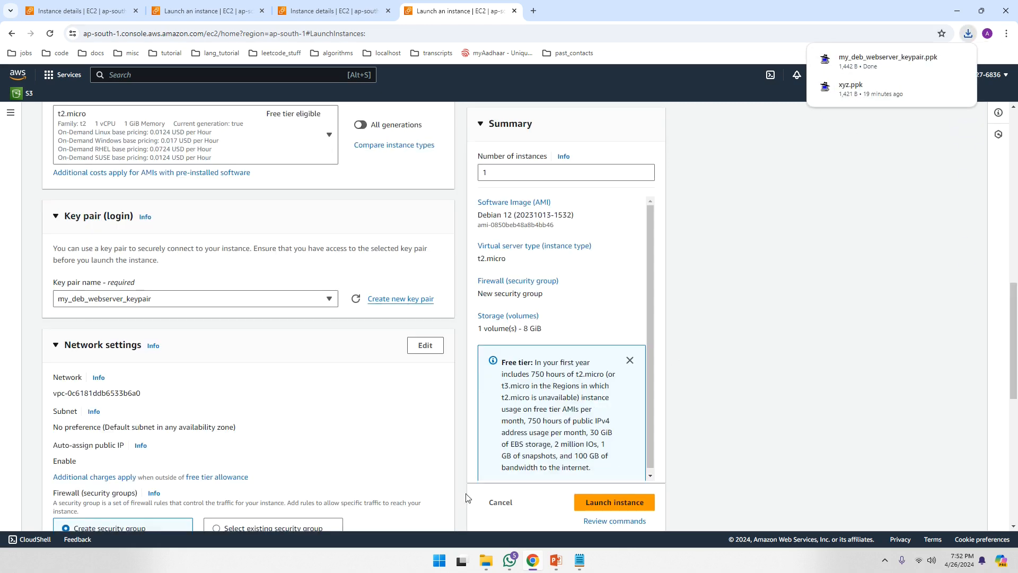
pyautogui.click(486, 562)
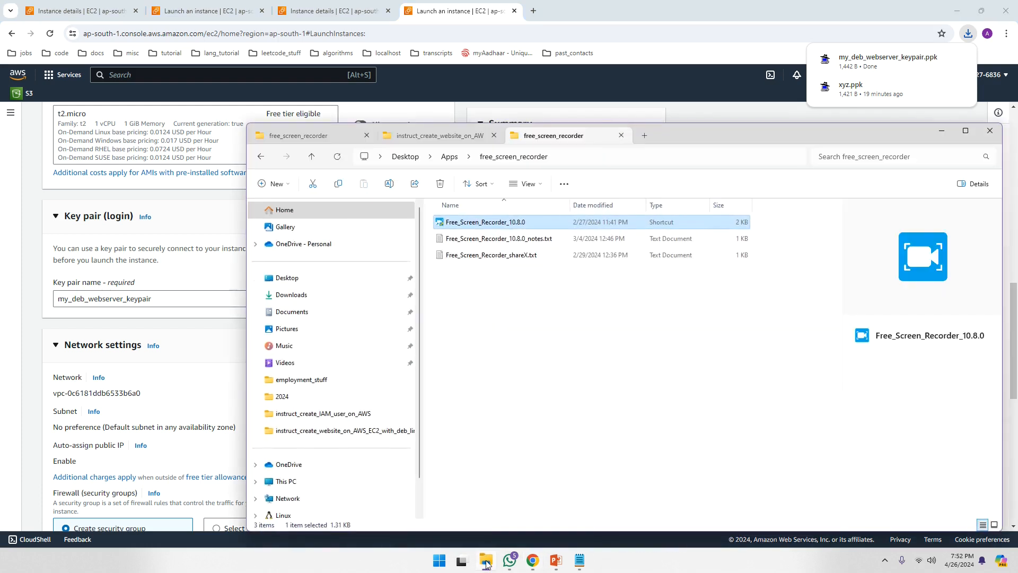
# - Confirm my_deb_webserver_keypair.ppk is in Downloads, then minimize File Explorer
pyautogui.click(645, 136)
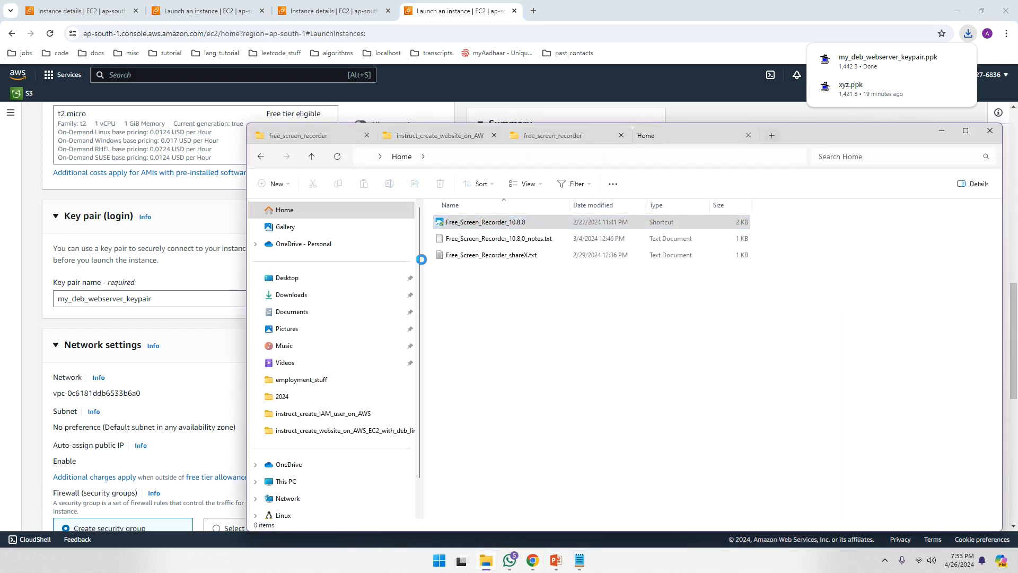
pyautogui.click(316, 295)
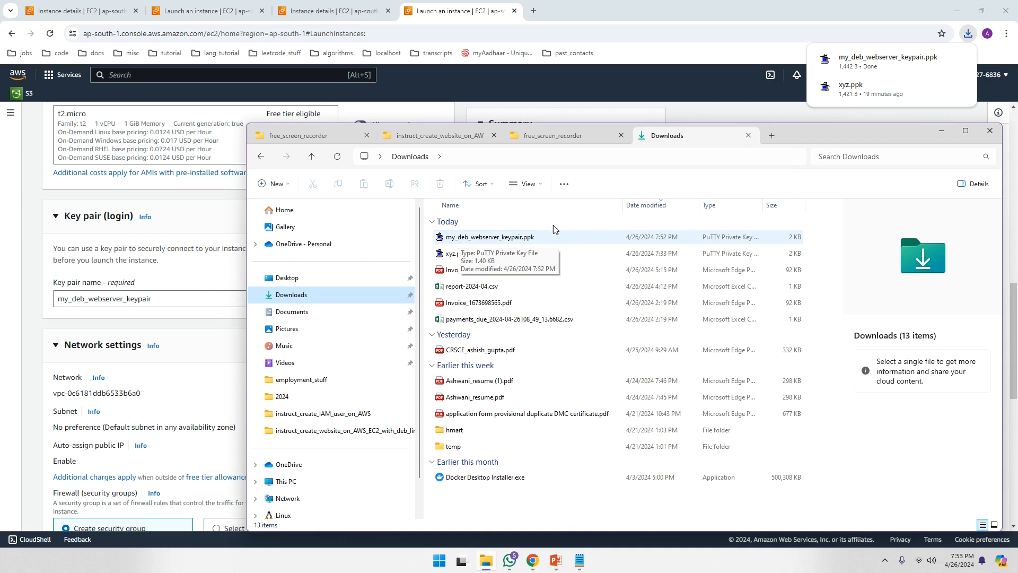
pyautogui.click(939, 131)
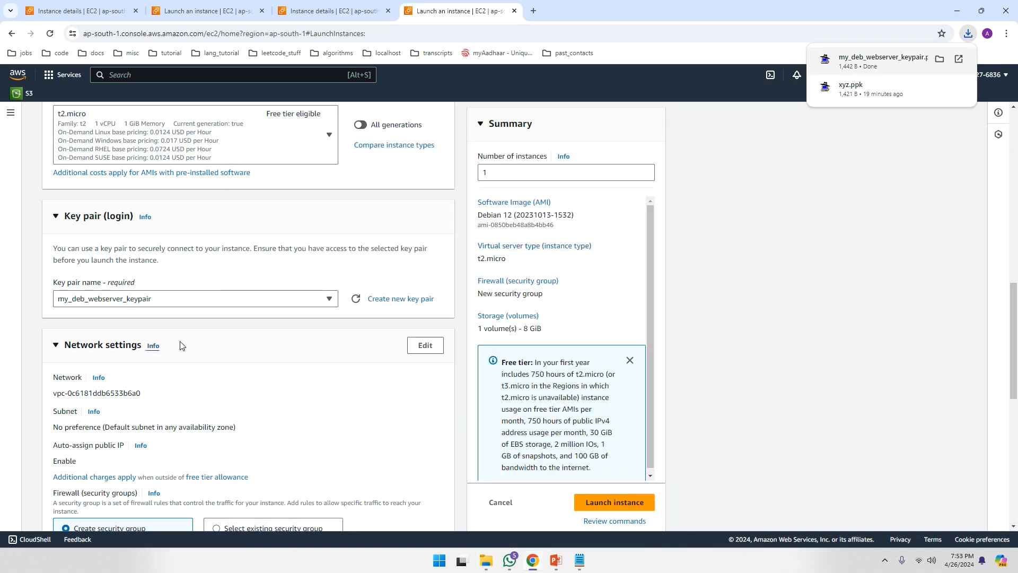
# - Keep the default network settings and 8 GiB gp3 storage, and launch the instance
pyautogui.scroll(-4, 297, 351)
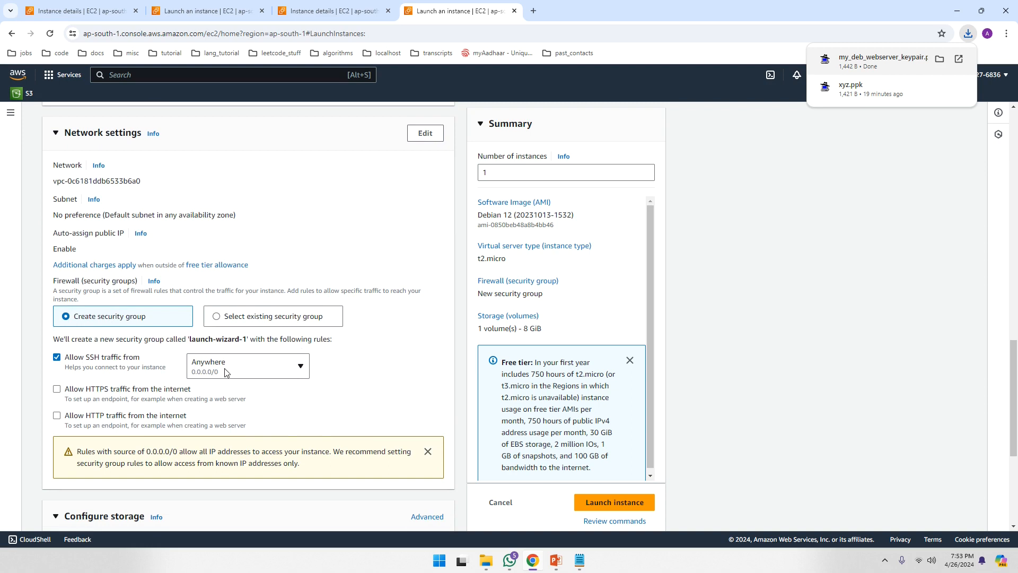
pyautogui.scroll(-3, 152, 370)
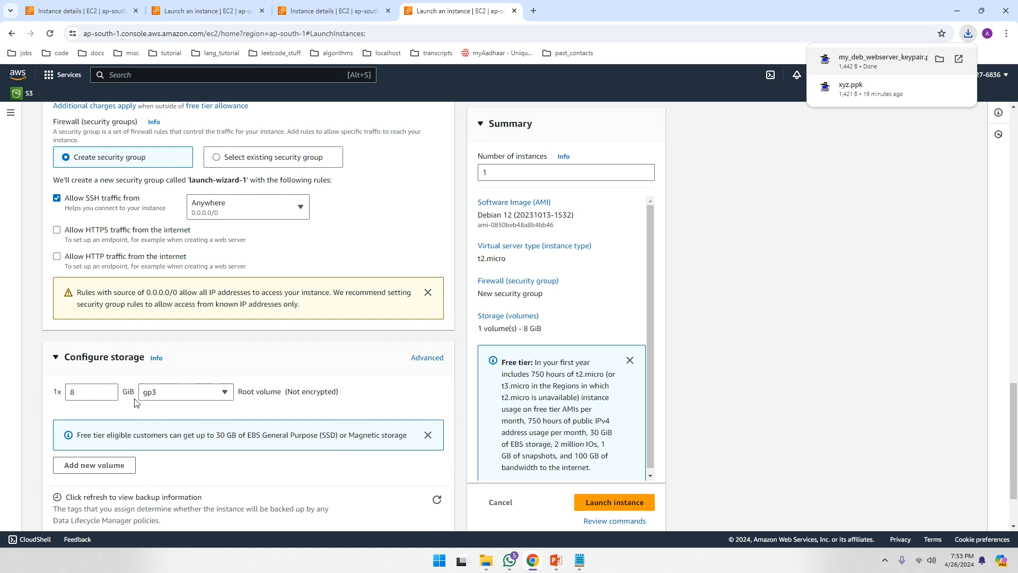
pyautogui.scroll(-2, 274, 403)
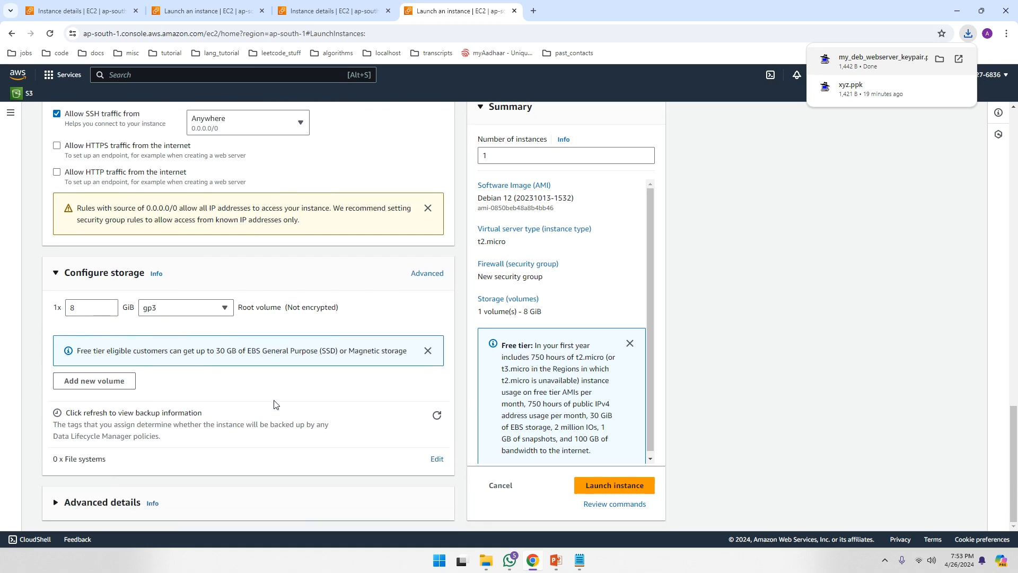
pyautogui.scroll(4, 524, 268)
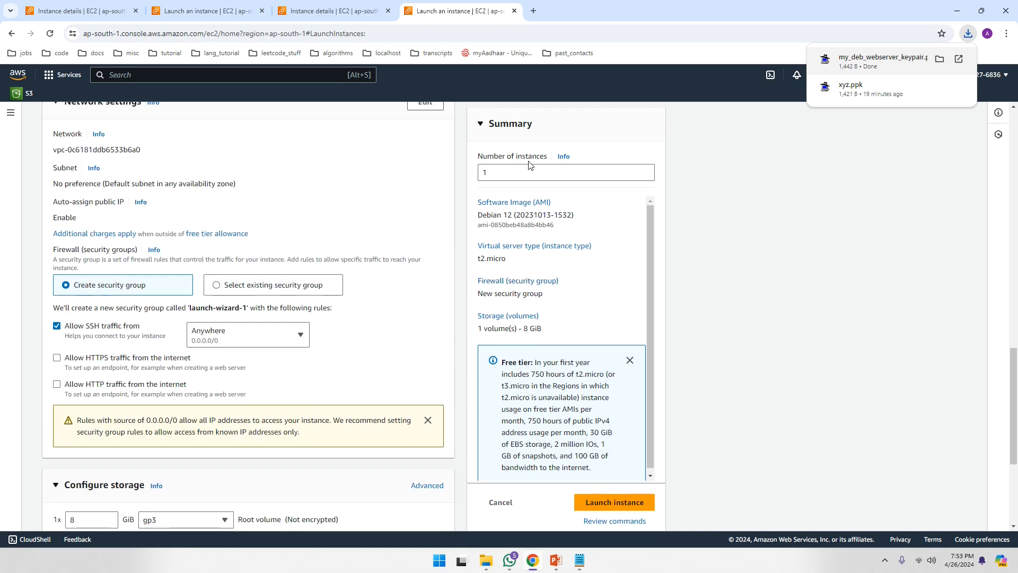
pyautogui.click(614, 503)
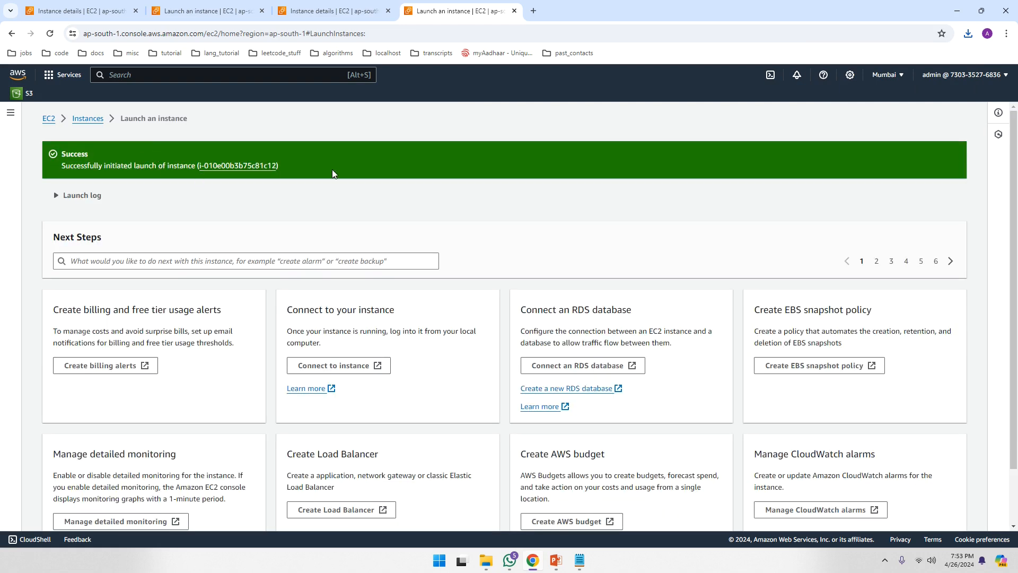
# - Open the new instance, refresh until it is Running, and view its summary
pyautogui.click(244, 166)
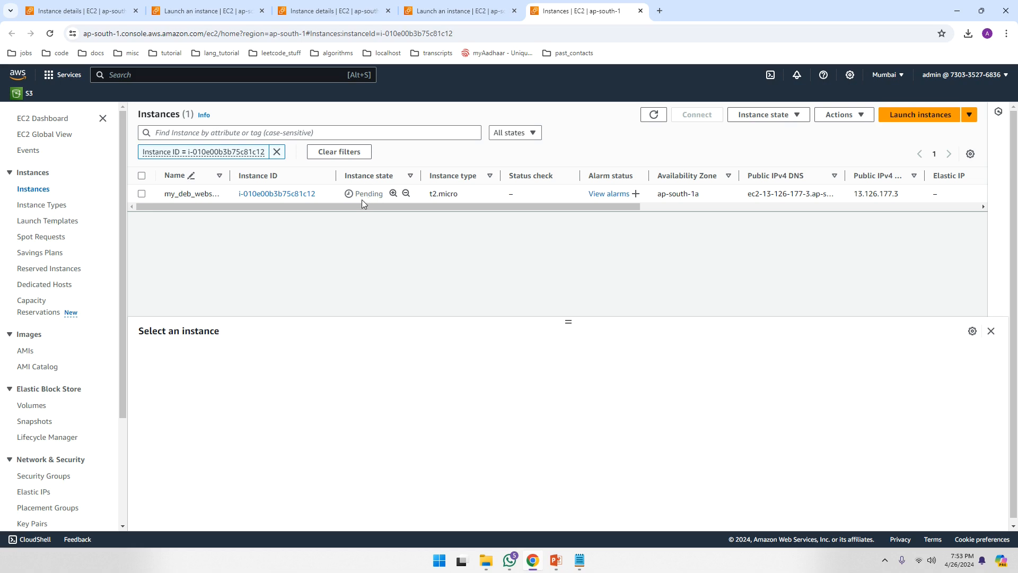
pyautogui.click(653, 114)
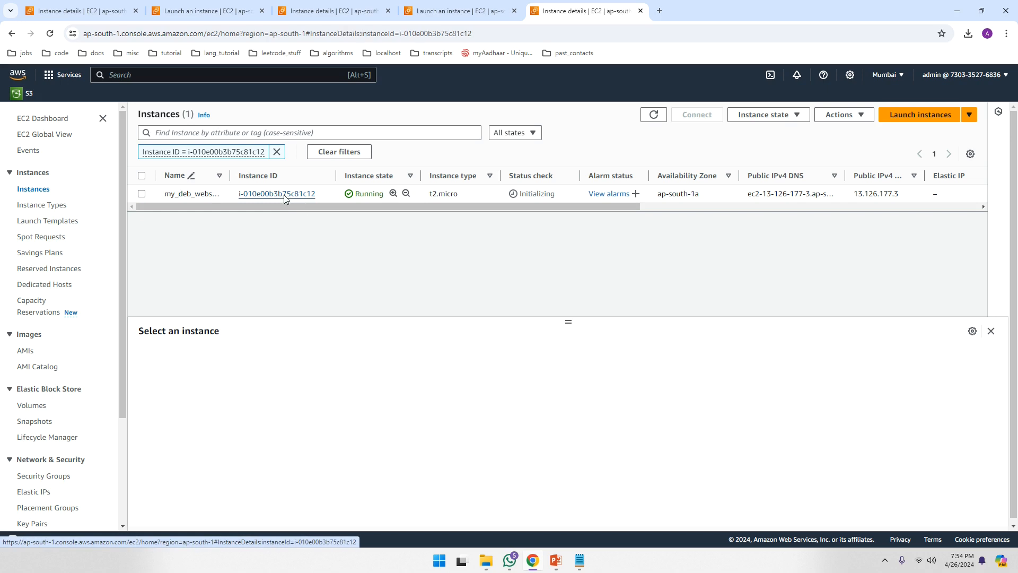
pyautogui.click(284, 195)
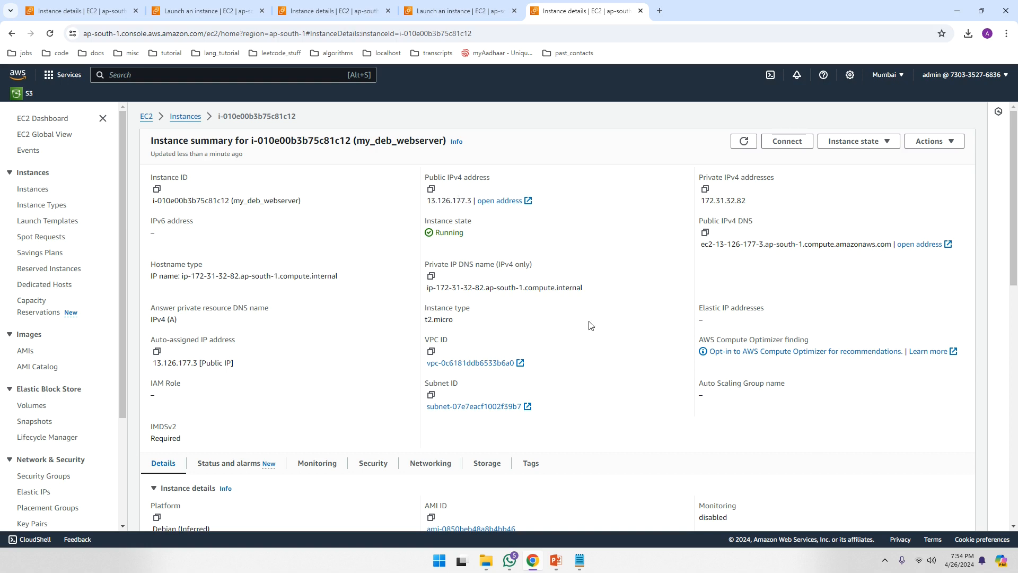
# - Minimize Chrome and launch PuTTY from the Apps folder
pyautogui.click(957, 11)
pyautogui.click(487, 560)
pyautogui.doubleClick(470, 452)
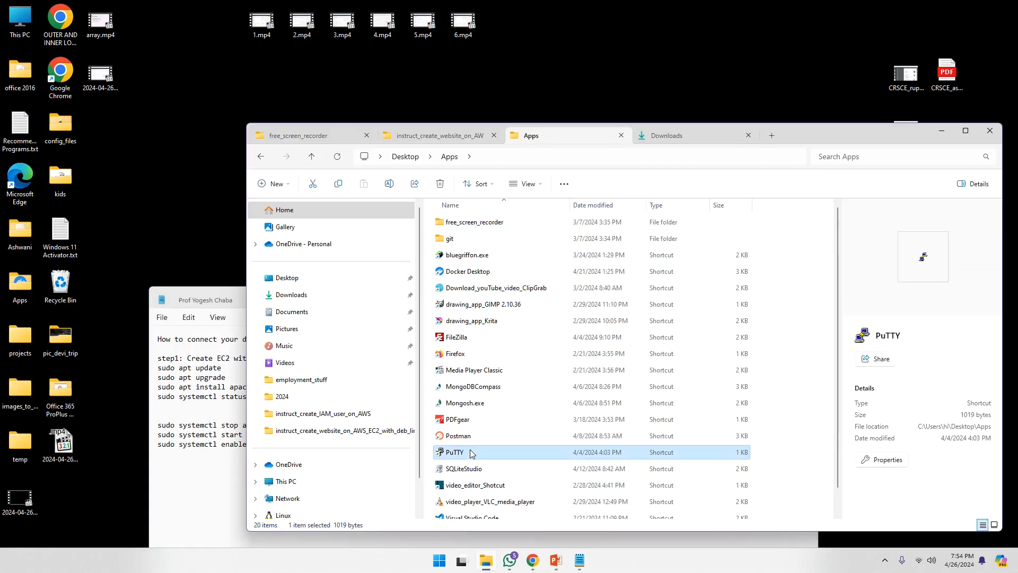
# - Copy the public IPv4 13.126.177.3 into PuTTY's Host Name field
pyautogui.click(942, 131)
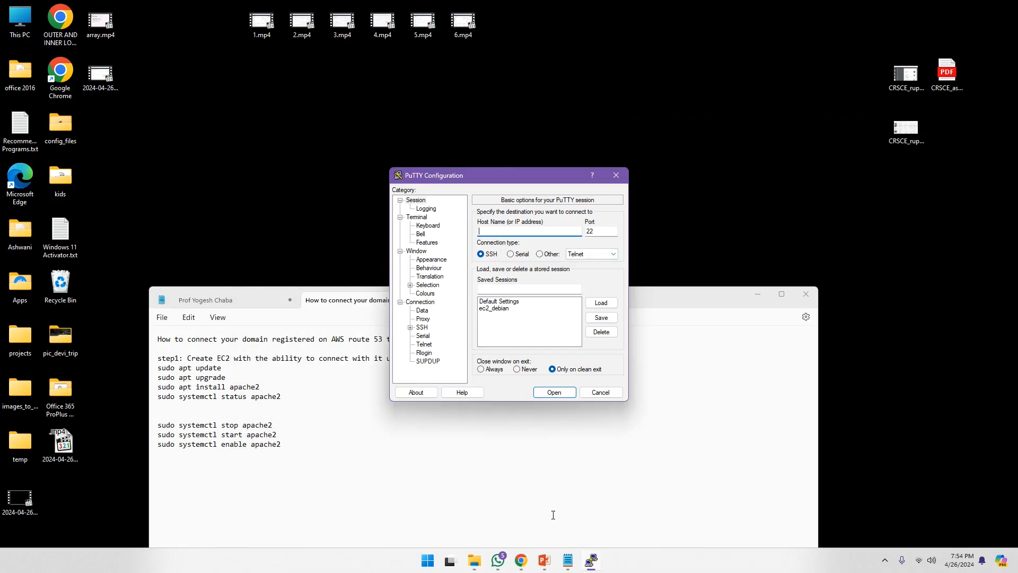
pyautogui.click(520, 564)
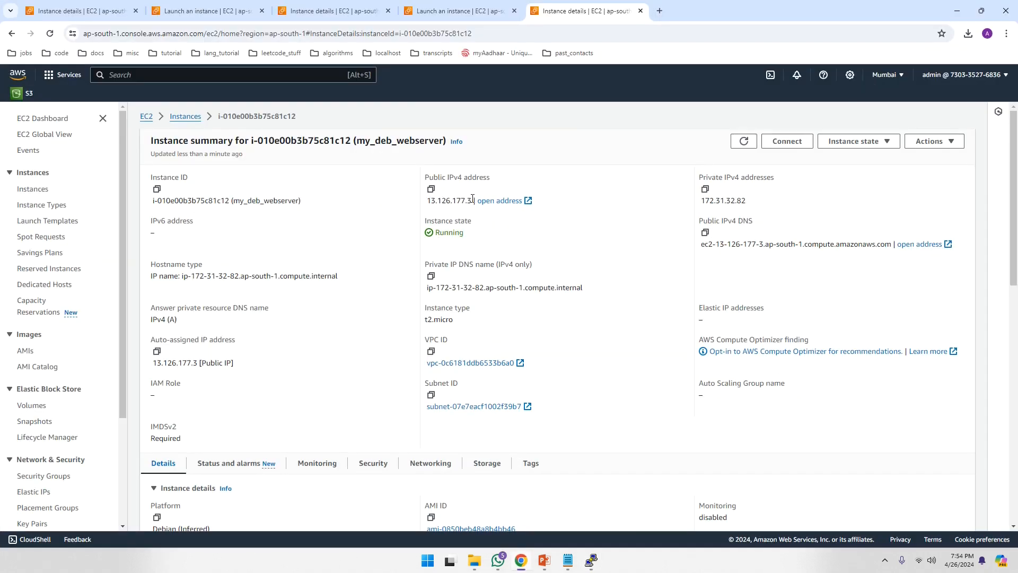
pyautogui.moveTo(472, 199); pyautogui.dragTo(428, 200)
pyautogui.hotkey('ctrl', 'c')
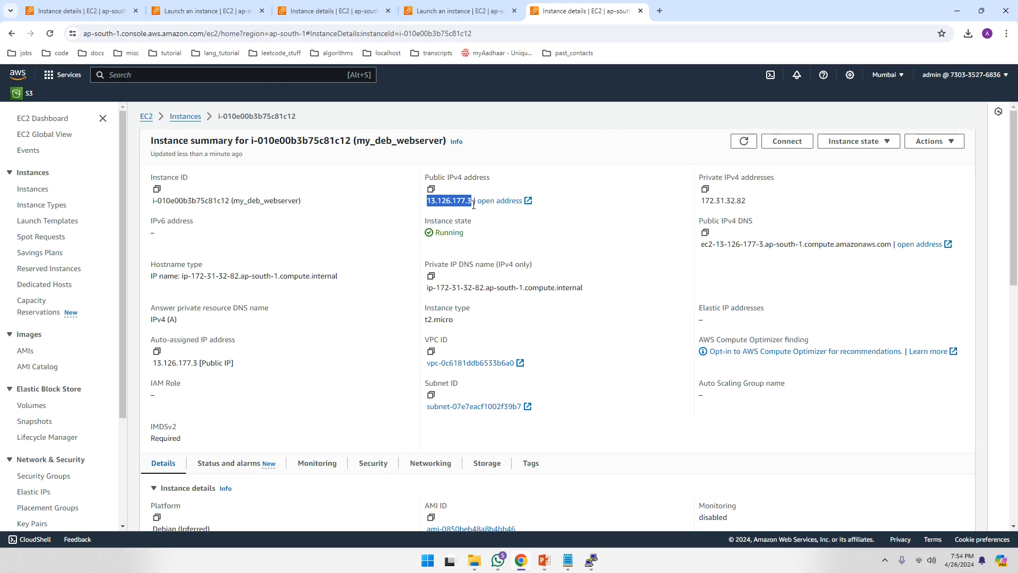
pyautogui.click(591, 560)
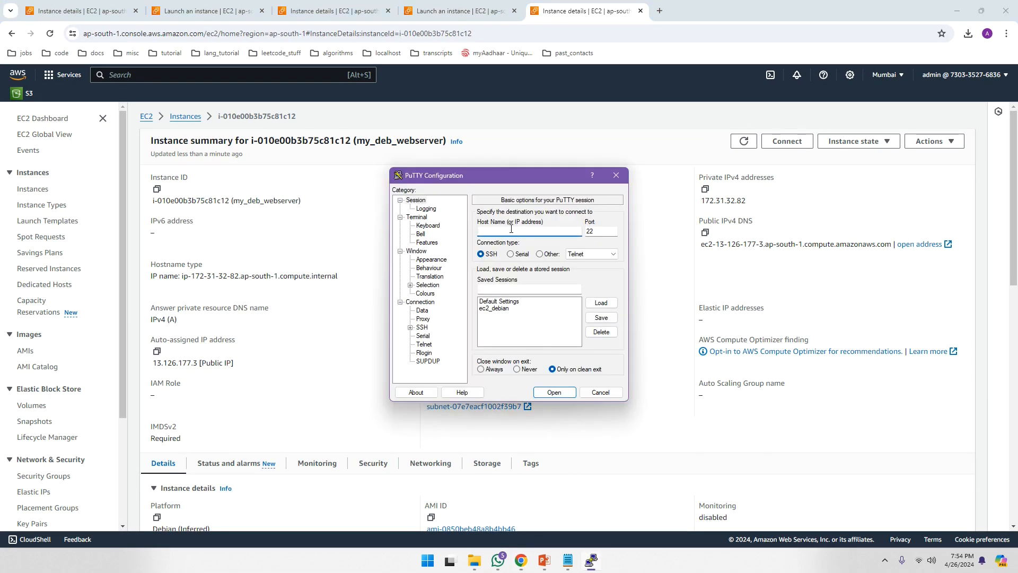
pyautogui.hotkey('ctrl', 'v')
# - Set my_deb_webserver_keypair.ppk as the SSH authentication key and open the connection
pyautogui.click(411, 328)
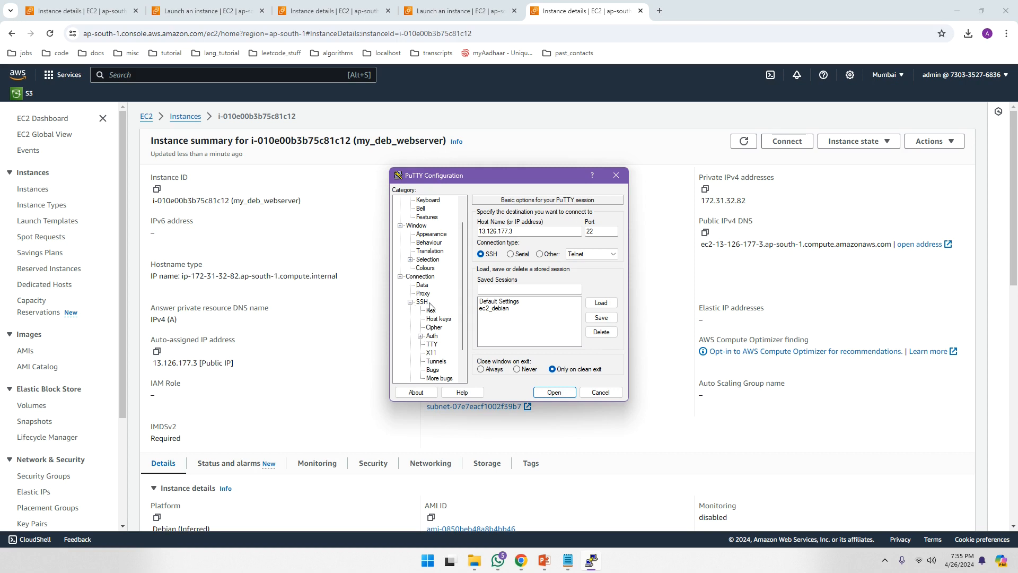
pyautogui.click(420, 335)
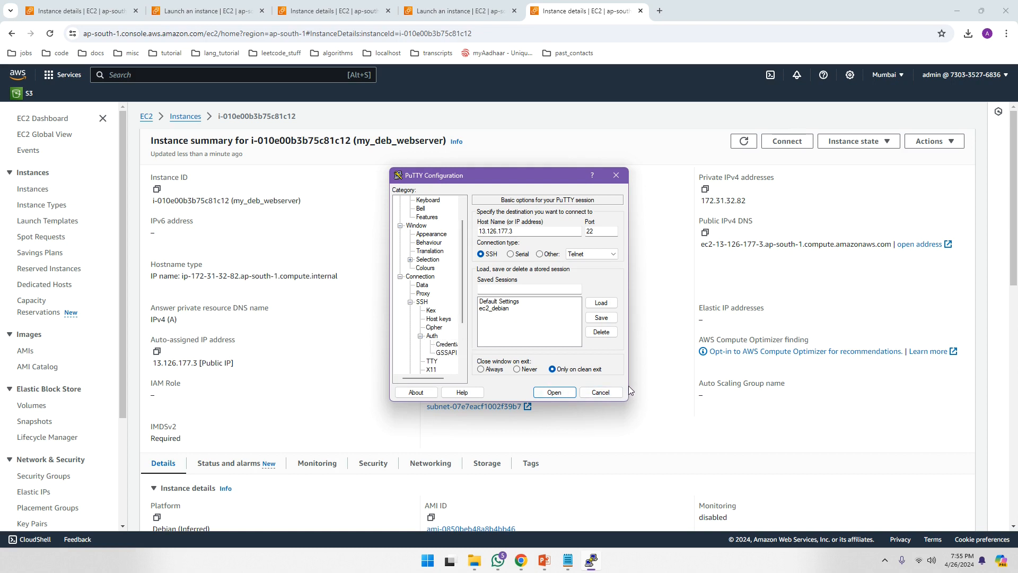
pyautogui.click(446, 346)
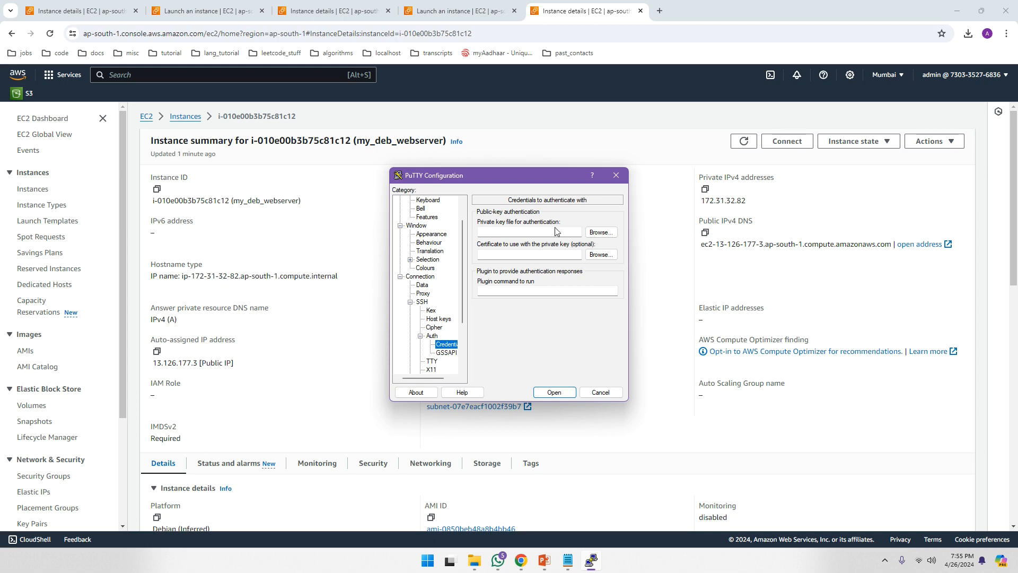
pyautogui.click(609, 236)
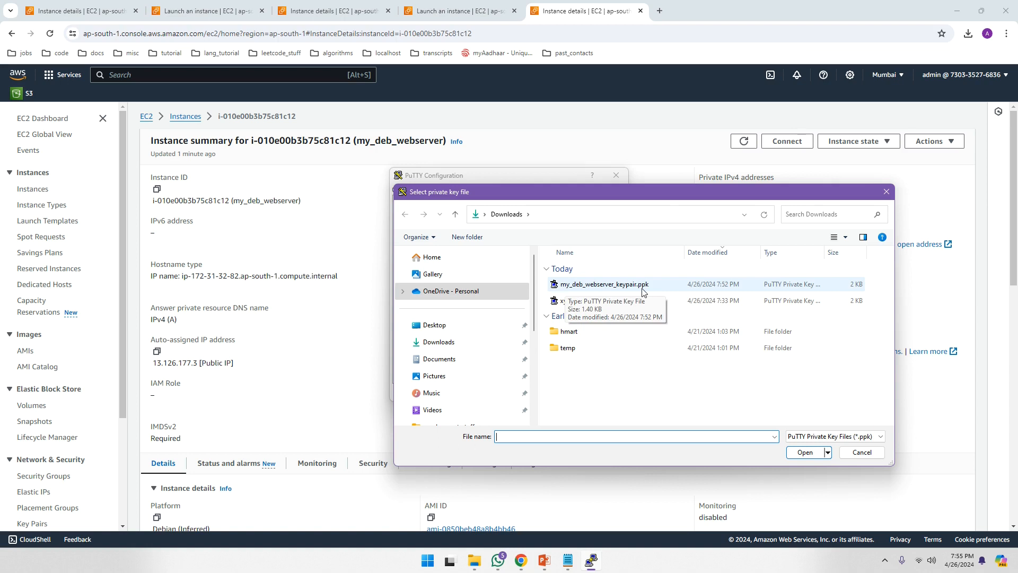
pyautogui.click(601, 288)
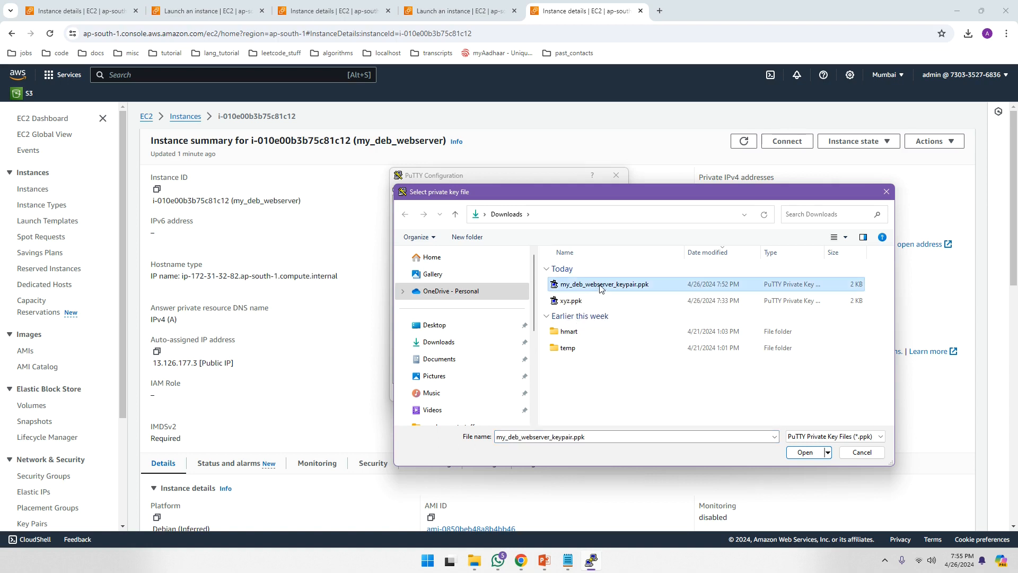
pyautogui.click(807, 452)
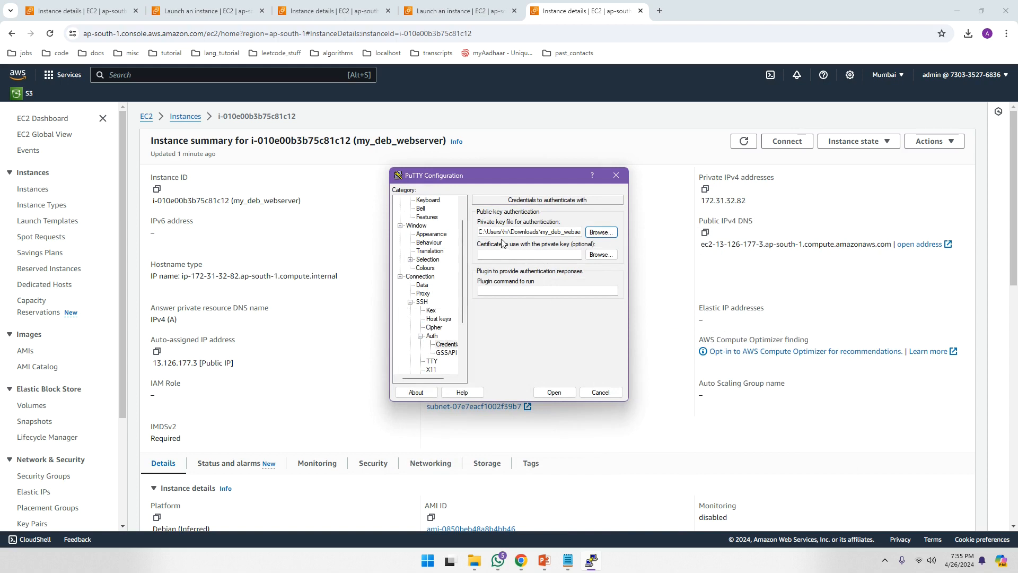
pyautogui.click(554, 392)
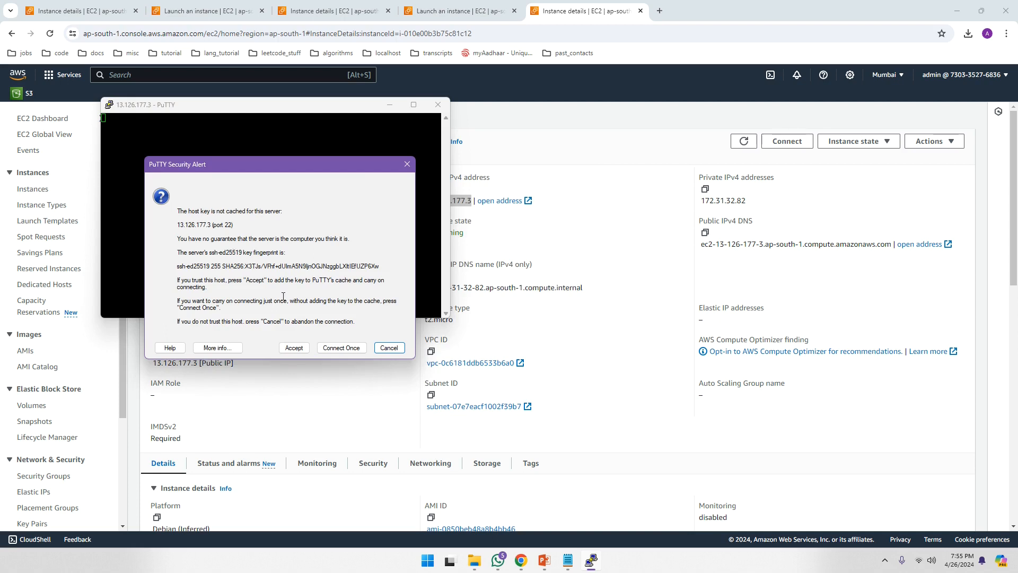
# - Accept the server's host key, log in as admin, and switch to the setup notes
pyautogui.click(293, 348)
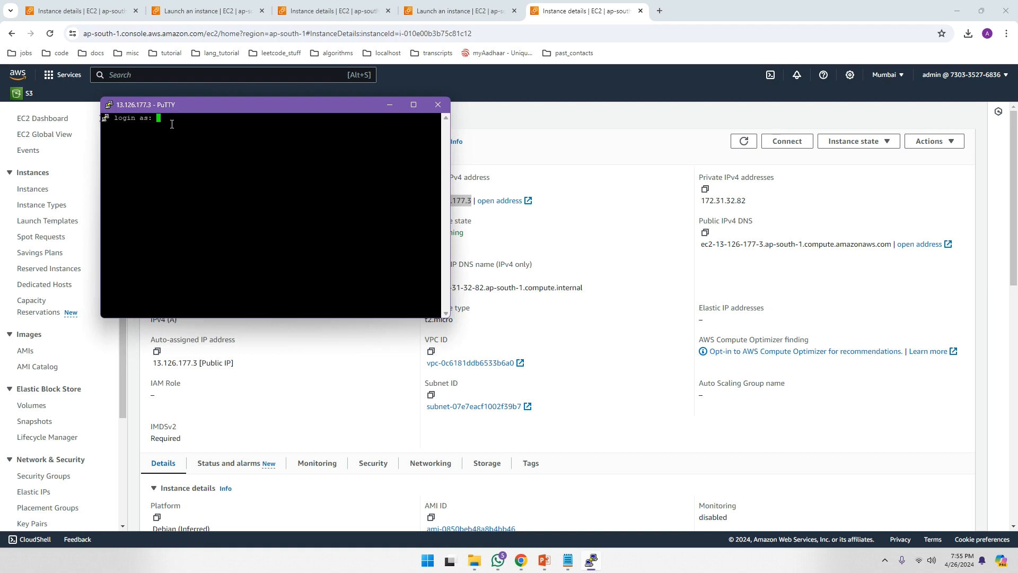
pyautogui.write('admin')
pyautogui.press('Return')
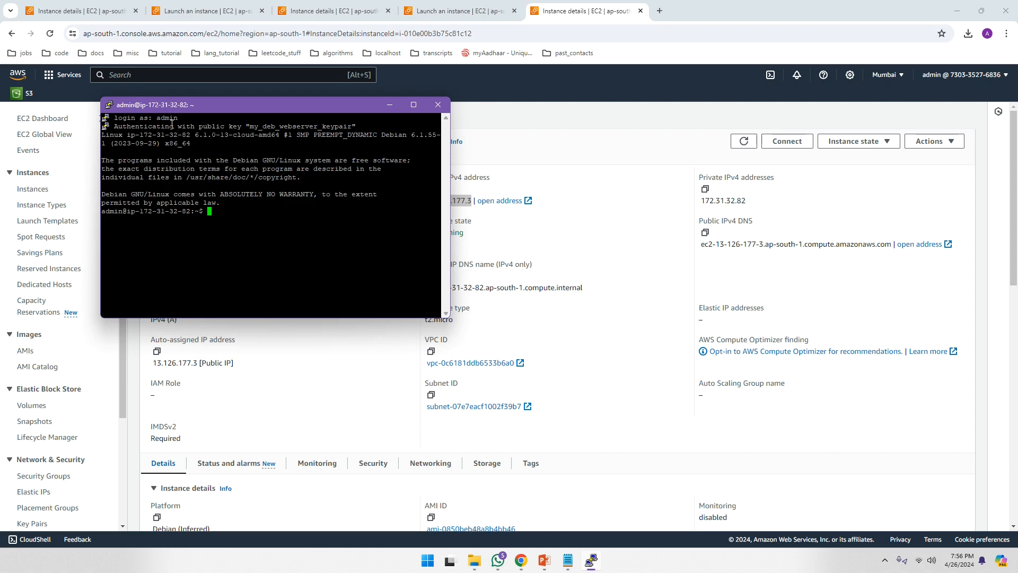
pyautogui.hotkey('alt', 'Tab')
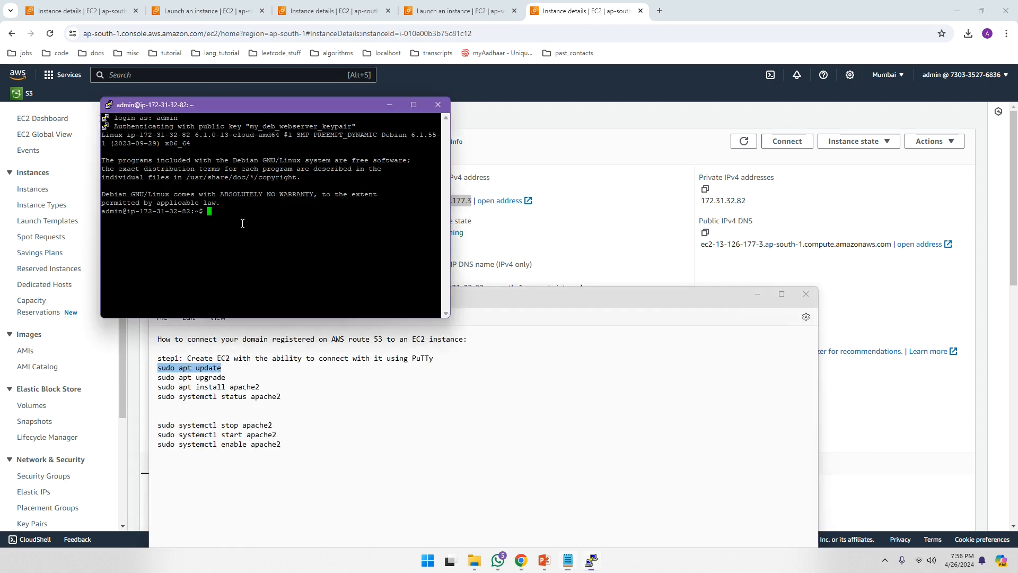
# - Run sudo apt update on the Debian server
pyautogui.click(261, 273)
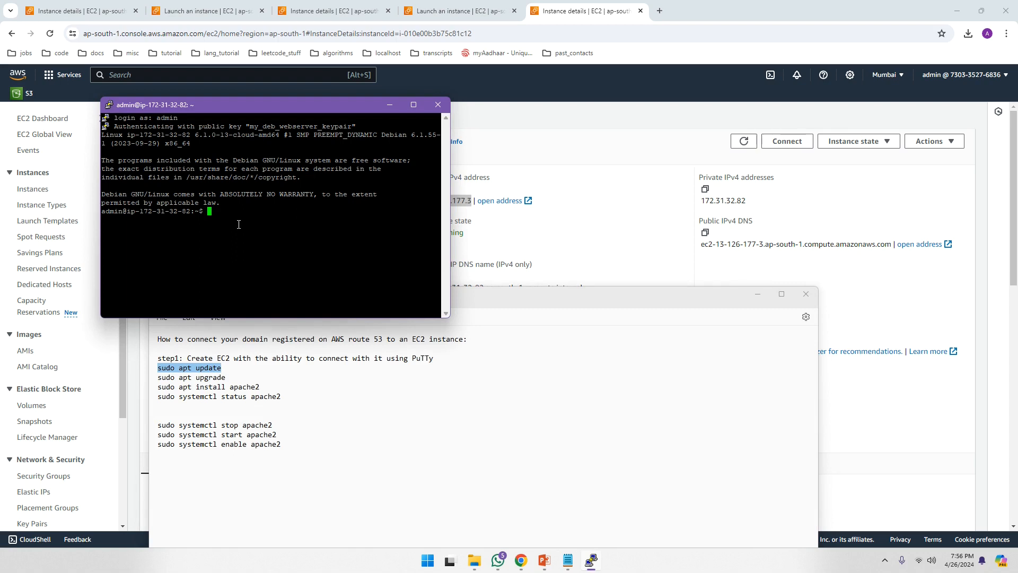
pyautogui.write('sudo apt update')
pyautogui.press('Return')
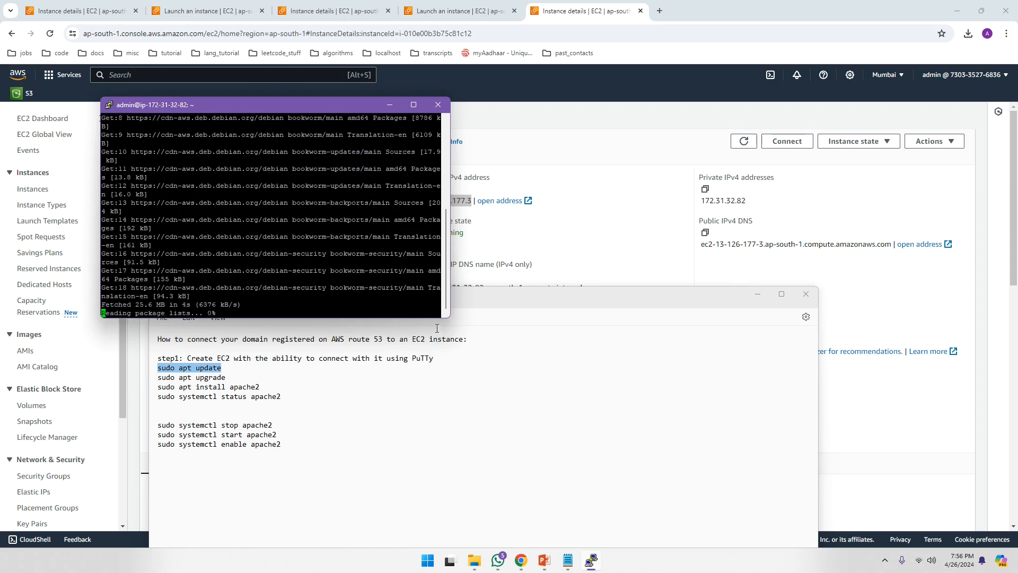
# - Enlarge and reposition the PuTTY window, then paste the command to edit into sudo apt upgrade
pyautogui.moveTo(450, 310); pyautogui.dragTo(807, 312)
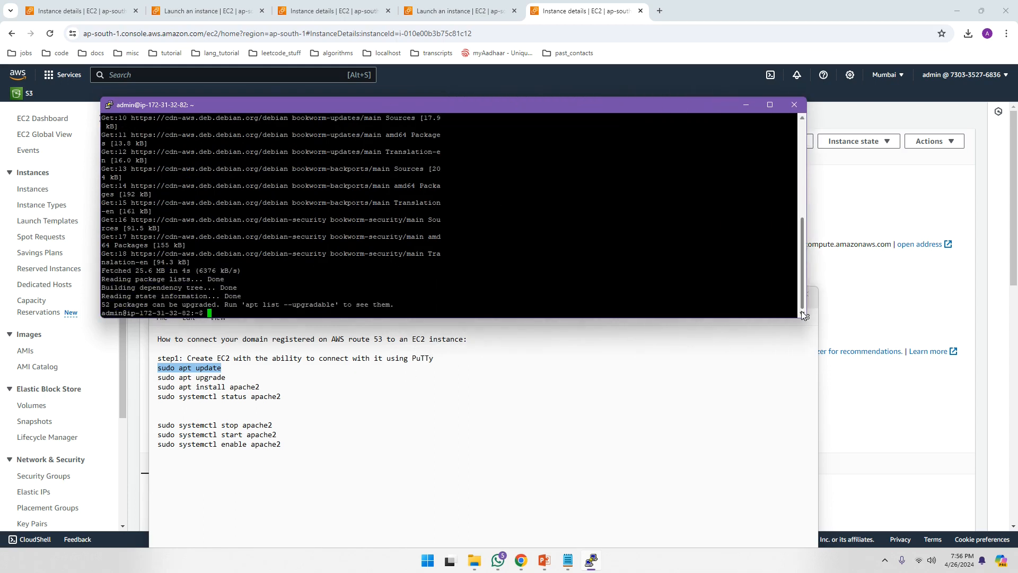
pyautogui.moveTo(429, 318); pyautogui.dragTo(436, 446)
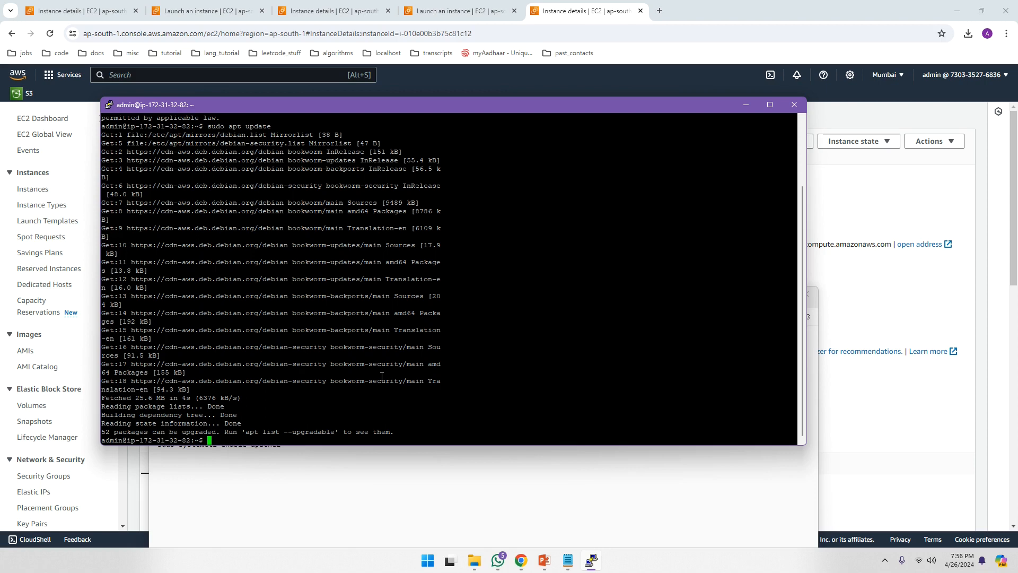
pyautogui.press('Return')
pyautogui.press('Return')
pyautogui.press('Return')
pyautogui.press('Return')
pyautogui.press('Return')
pyautogui.press('Return')
pyautogui.press('Return')
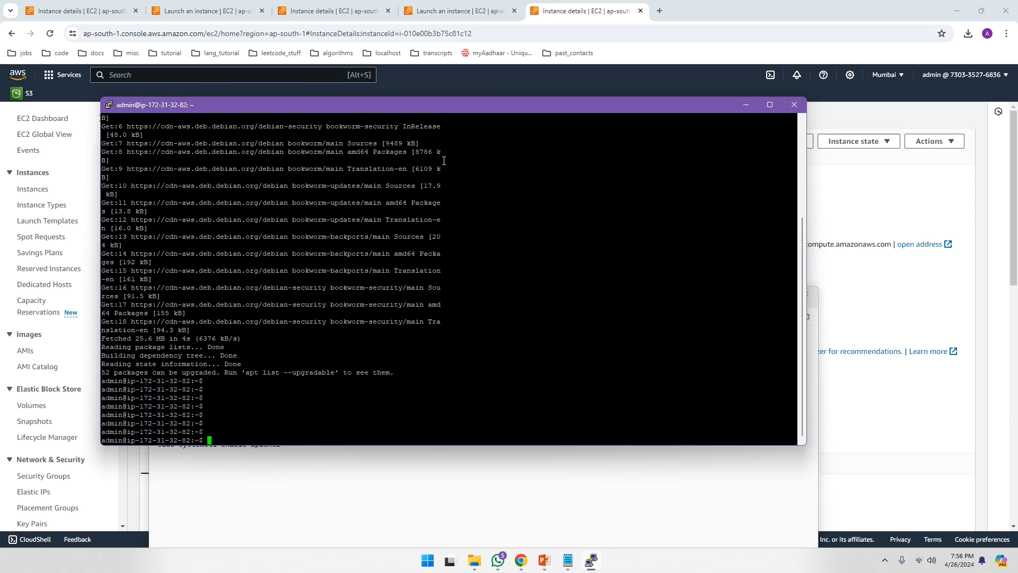
pyautogui.moveTo(459, 109); pyautogui.dragTo(658, 205)
pyautogui.rightClick(532, 521)
pyautogui.press('BackSpace')
pyautogui.press('BackSpace')
pyautogui.press('BackSpace')
pyautogui.press('BackSpace')
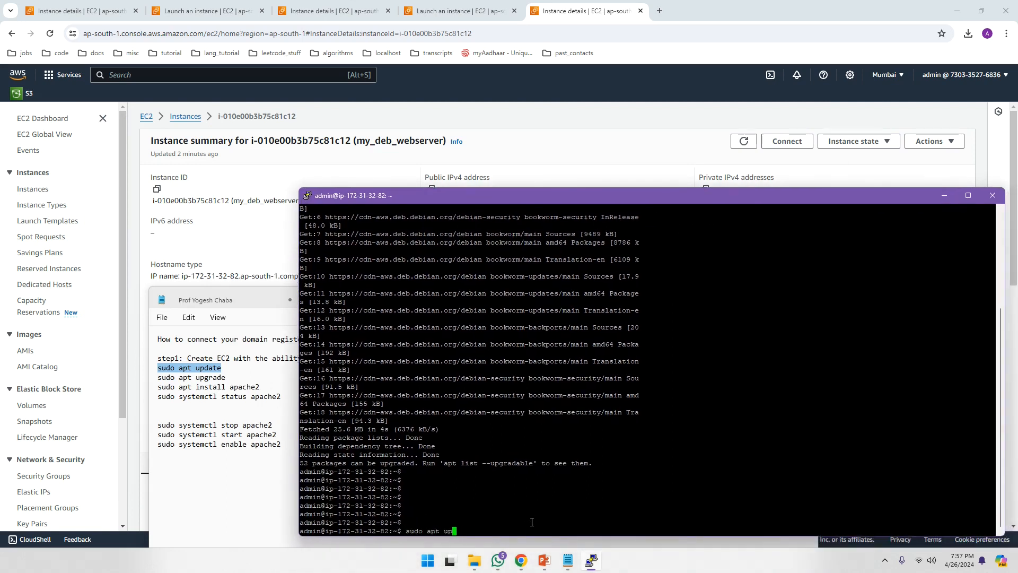
# - Run sudo apt upgrade, confirm with Y, and keep the locally modified sshd_config until it finishes
pyautogui.write('grade')
pyautogui.press('Return')
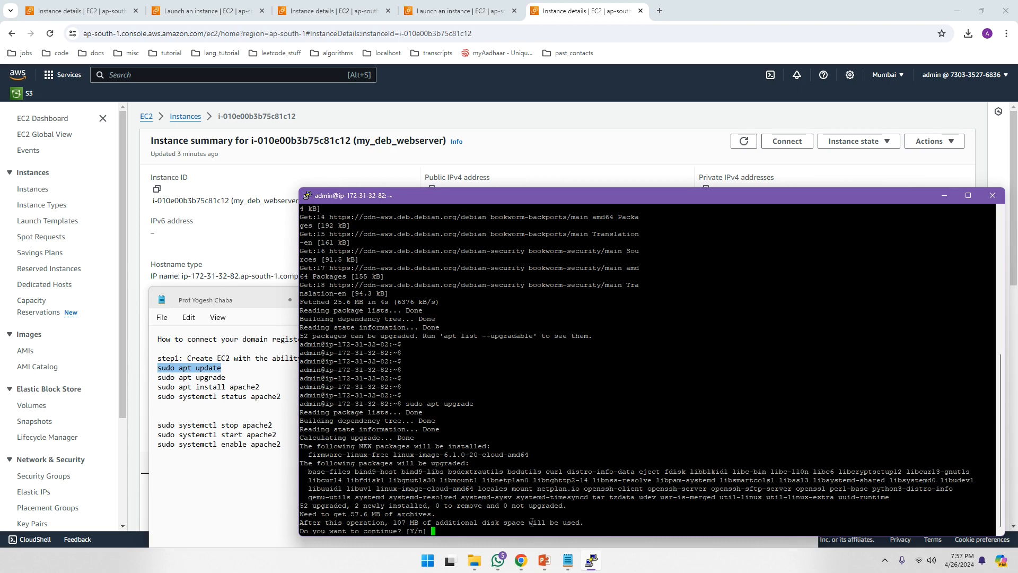
pyautogui.write('YY')
pyautogui.press('BackSpace')
pyautogui.press('Return')
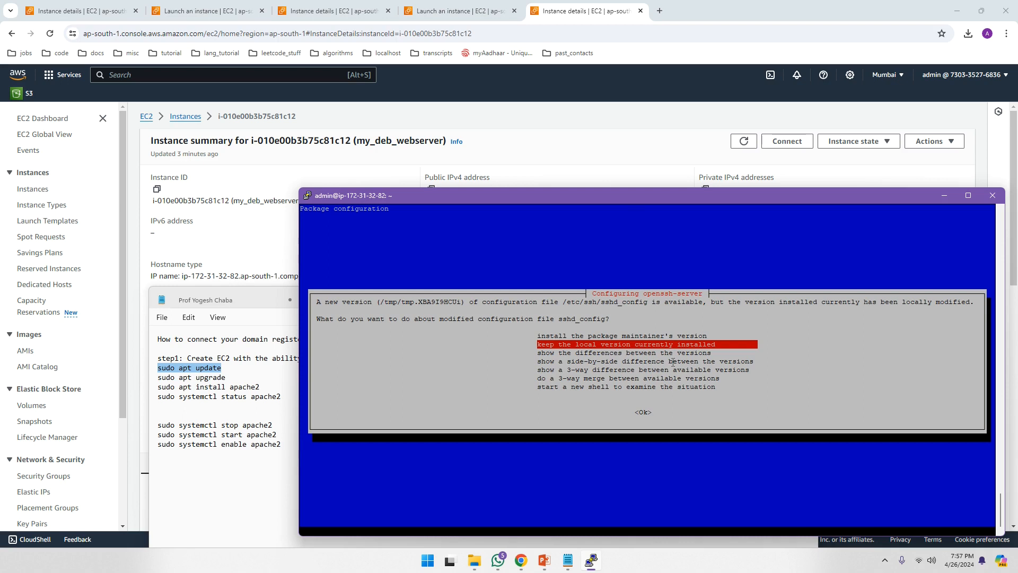
pyautogui.press('Return')
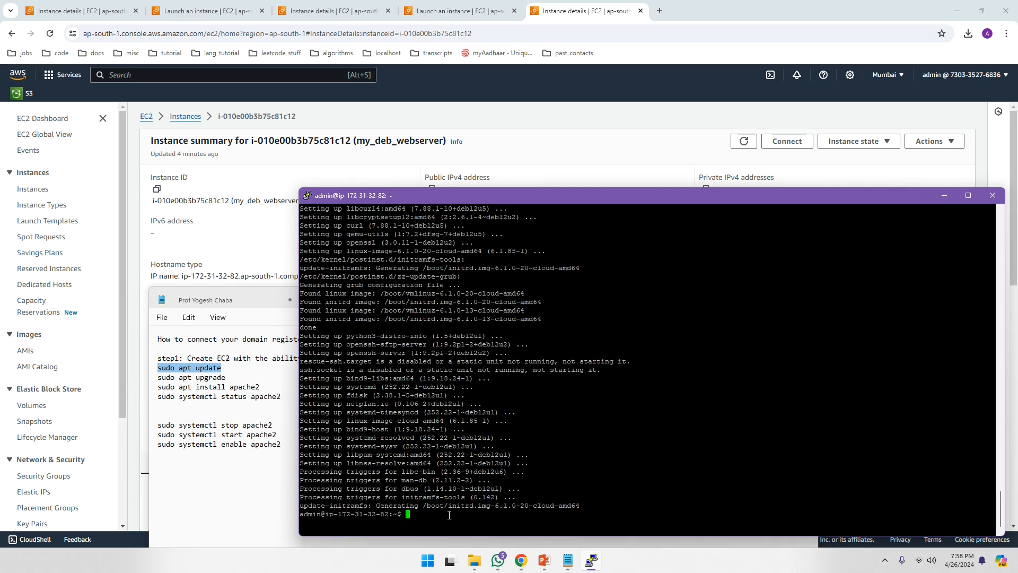
pyautogui.press('Return')
pyautogui.press('Return')
pyautogui.press('Return')
pyautogui.press('Return')
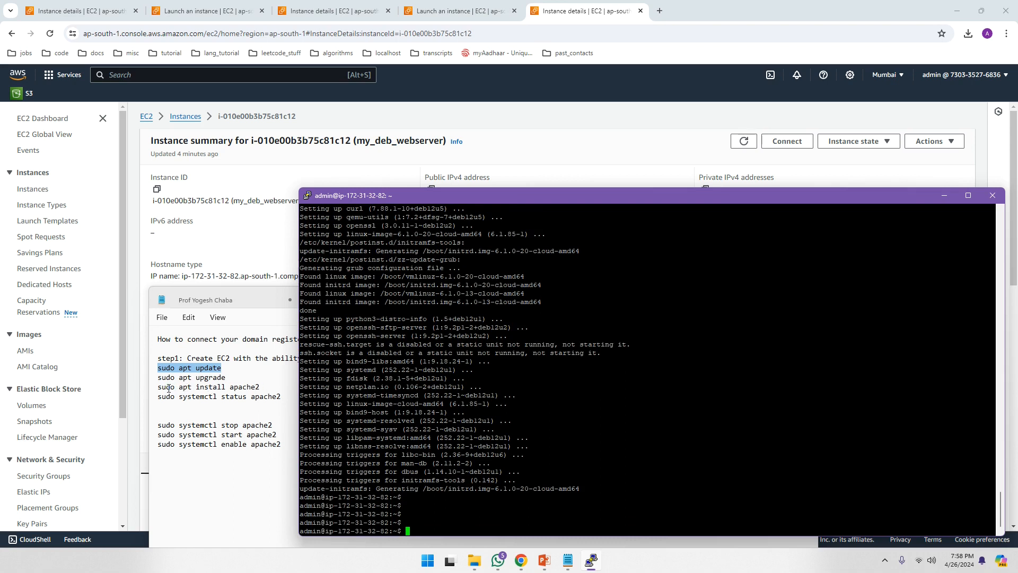
# - Install apache2 with sudo apt install apache2, confirm with Y, then enter sudo systemctl status apache2
pyautogui.click(209, 383)
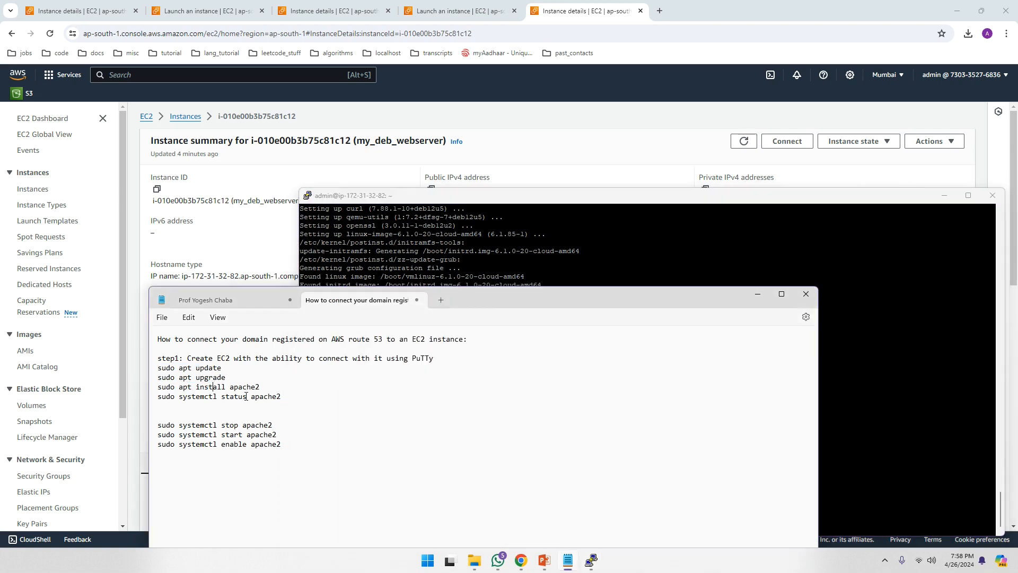
pyautogui.click(861, 441)
pyautogui.write('sudo apt upgrade')
pyautogui.press('BackSpace')
pyautogui.press('BackSpace')
pyautogui.press('BackSpace')
pyautogui.press('BackSpace')
pyautogui.press('BackSpace')
pyautogui.press('BackSpace')
pyautogui.press('BackSpace')
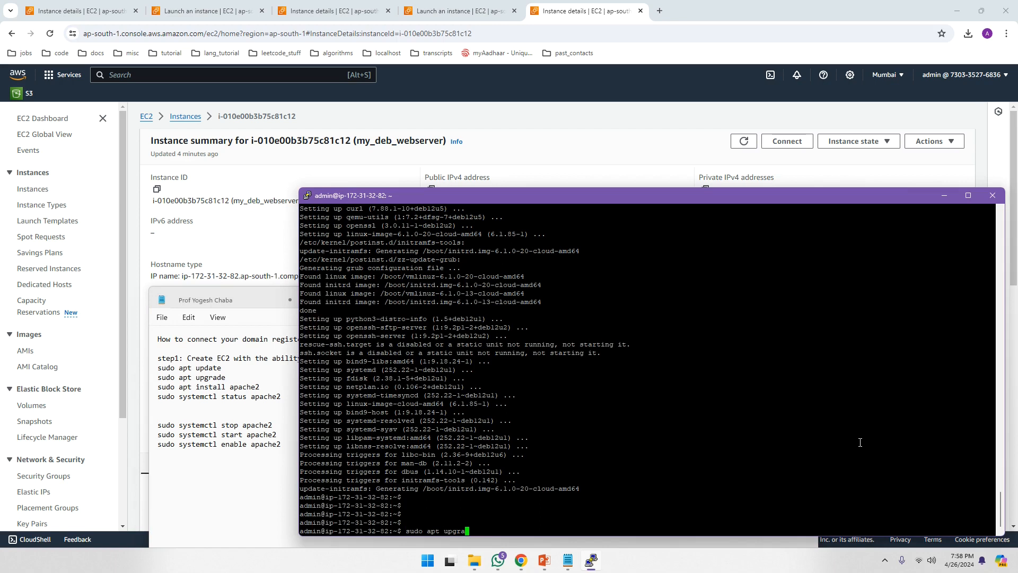
pyautogui.write('install apache2')
pyautogui.press('Return')
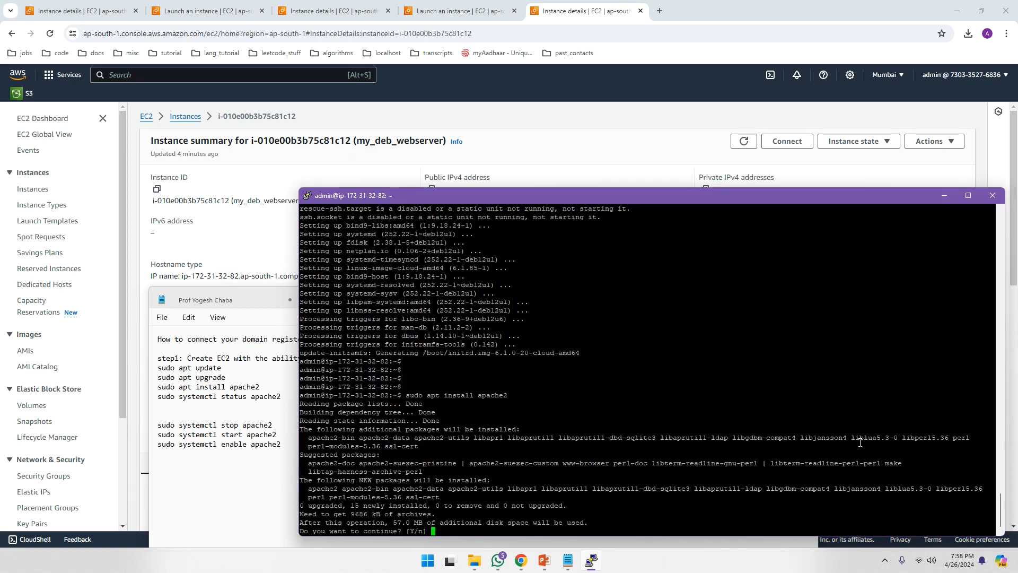
pyautogui.write('Y')
pyautogui.press('Return')
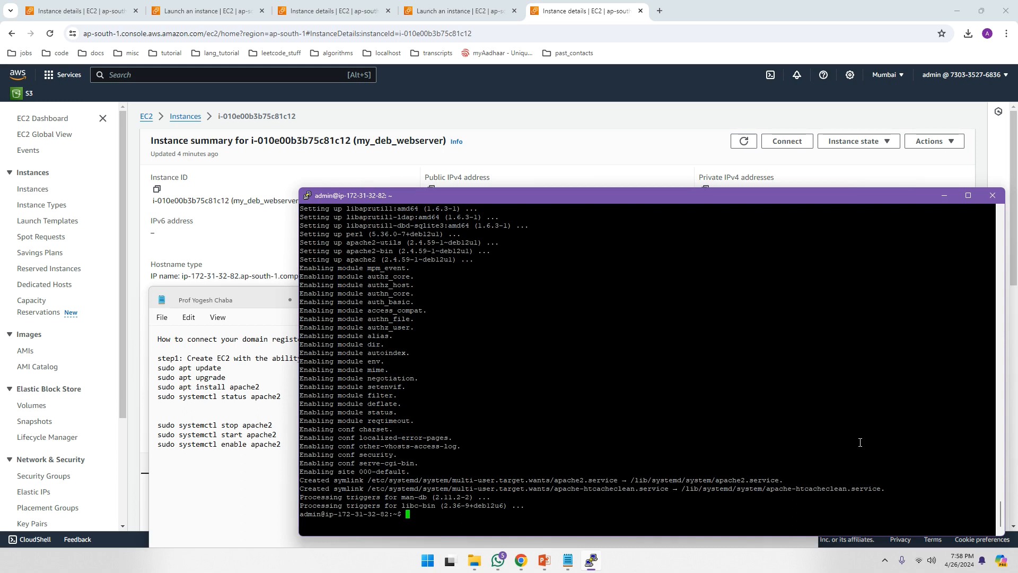
pyautogui.write('sudo systemctl status apache2')
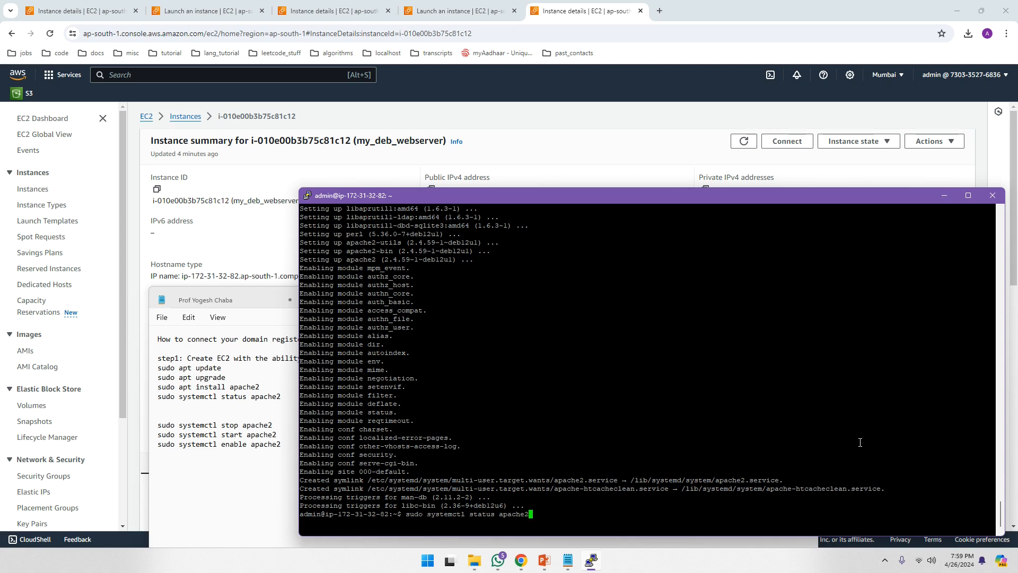
# - Confirm apache2.service shows active (running), then quit the status output back to the prompt
pyautogui.press('Return')
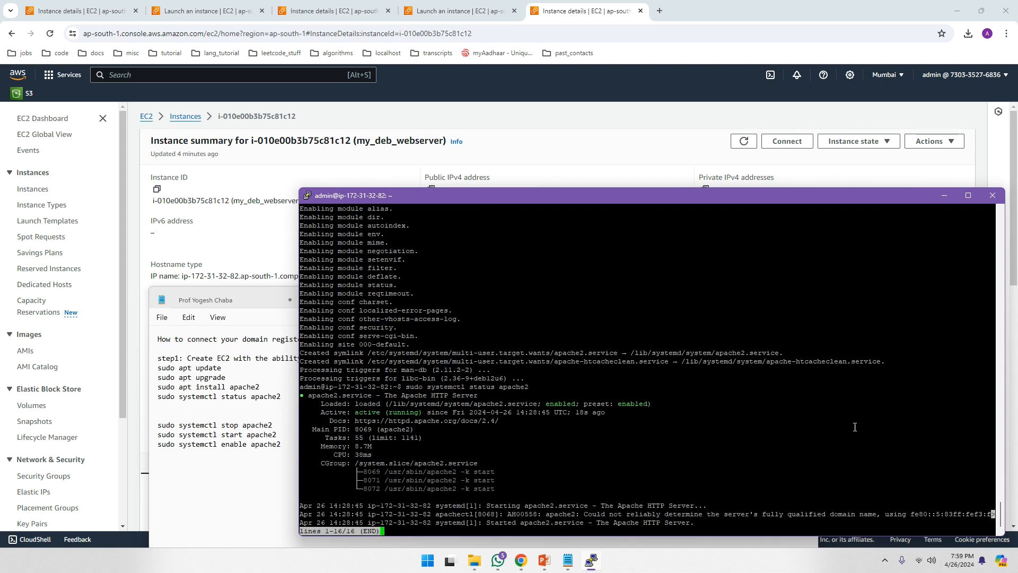
pyautogui.moveTo(355, 413); pyautogui.dragTo(417, 411)
pyautogui.click(410, 415)
pyautogui.press('q')
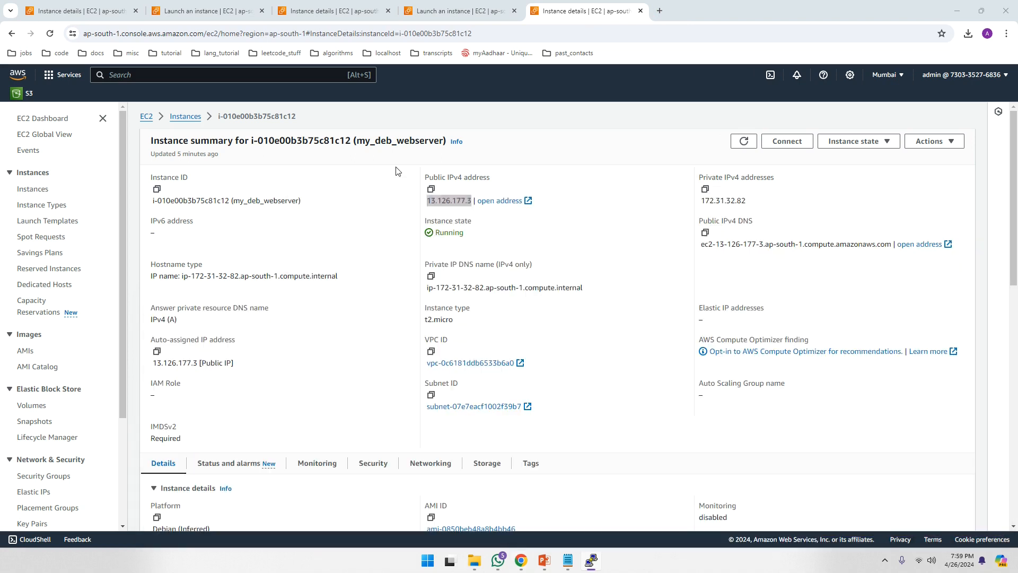
# - Copy the public IPv4 address 13.126.177.3 and try loading it in a new Chrome tab
pyautogui.click(398, 170)
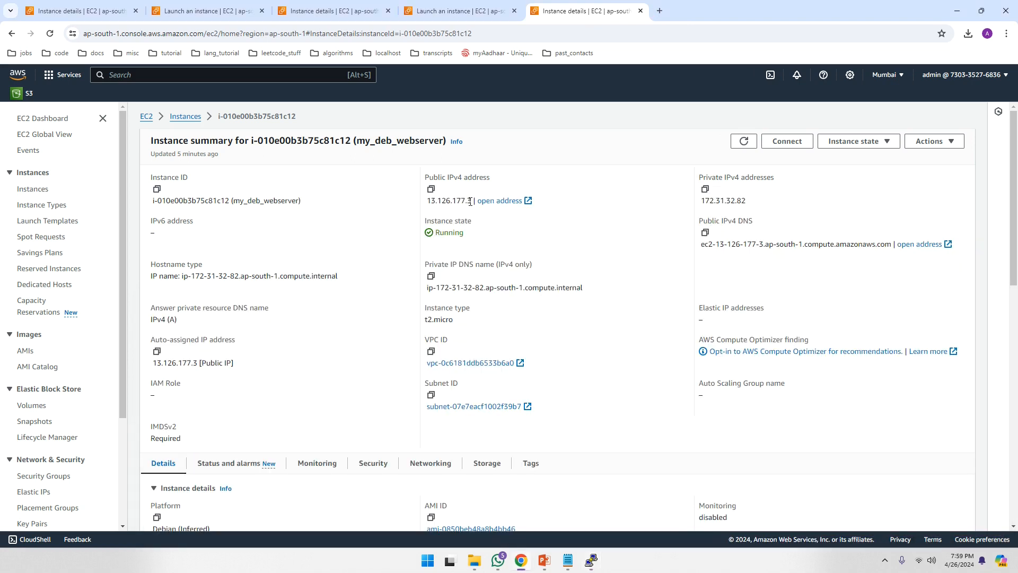
pyautogui.moveTo(471, 202); pyautogui.dragTo(426, 202)
pyautogui.hotkey('ctrl', 'c')
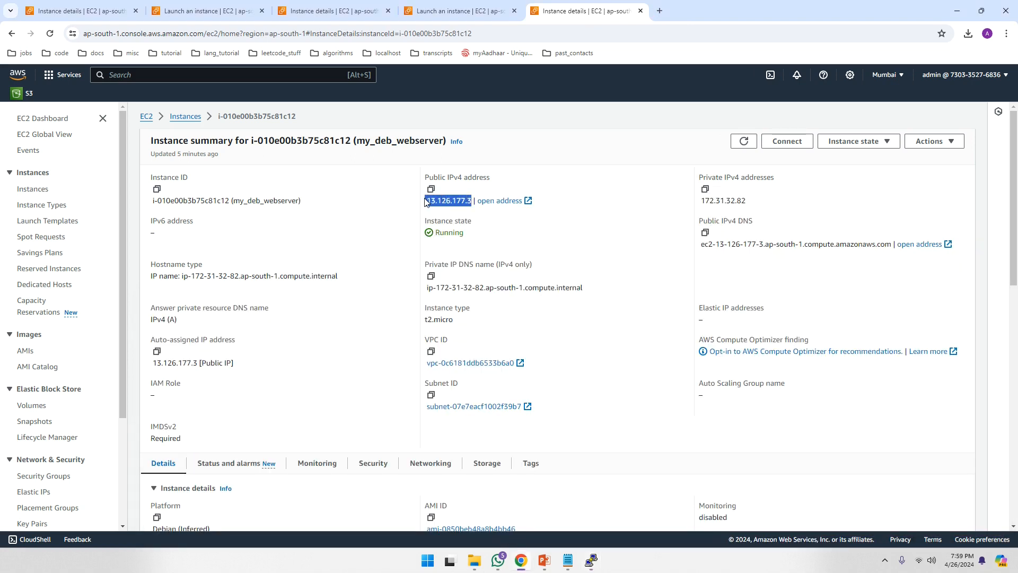
pyautogui.click(659, 11)
pyautogui.click(467, 34)
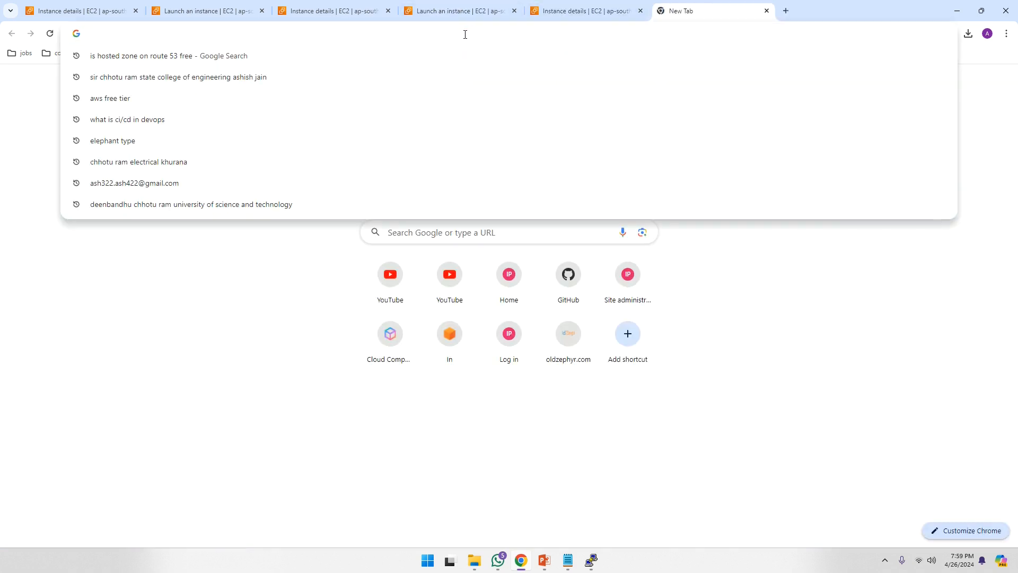
pyautogui.hotkey('ctrl', 'v')
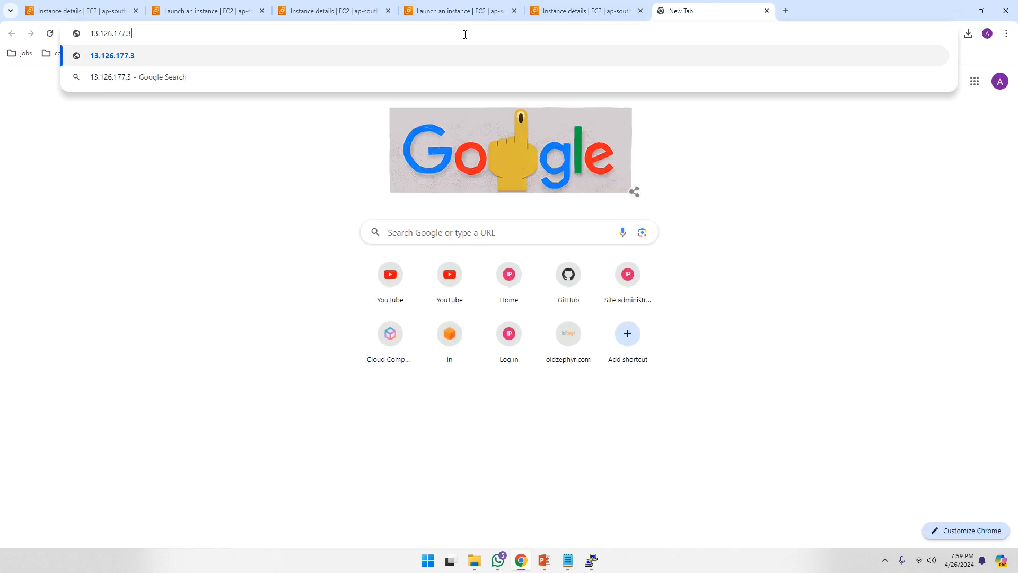
pyautogui.press('Return')
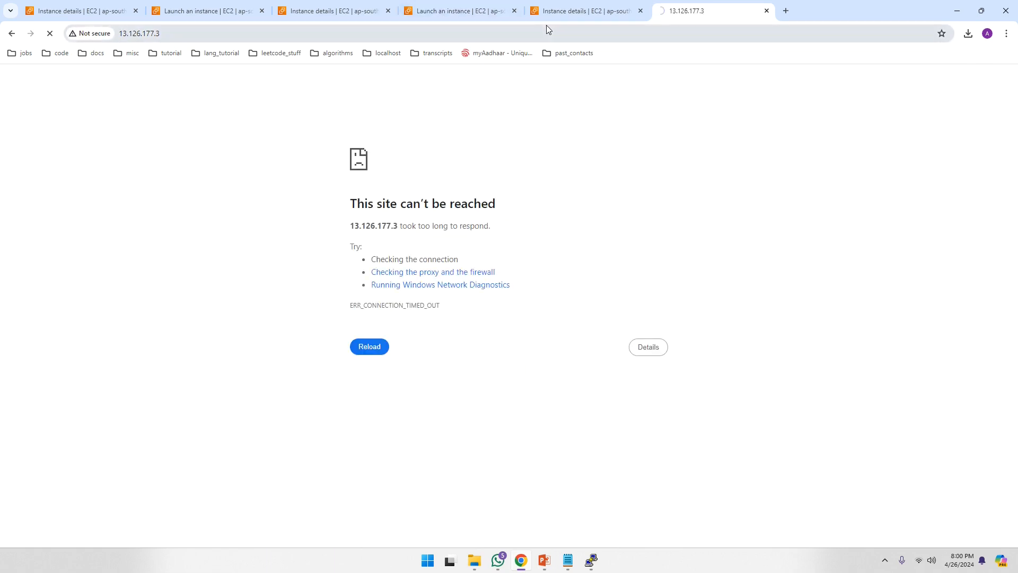
pyautogui.click(587, 9)
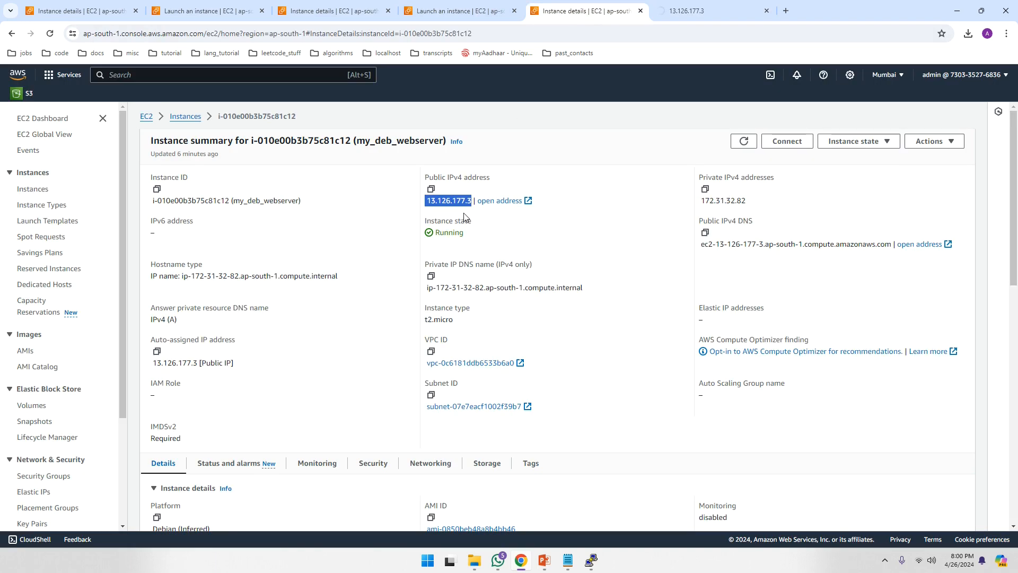
# - Open the launch-wizard-1 security group from the instance's Security details and begin editing its inbound rules
pyautogui.scroll(-2, 464, 217)
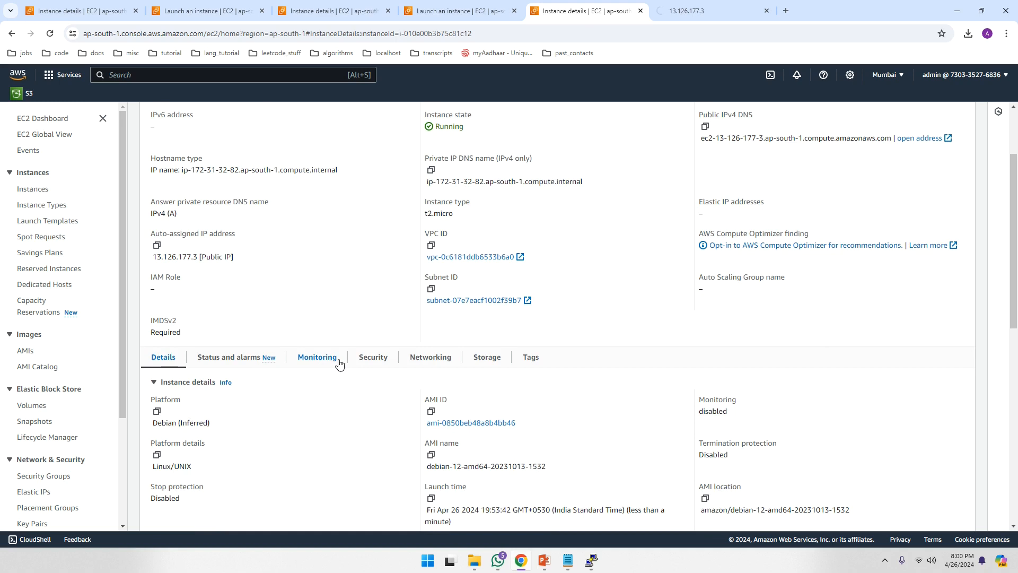
pyautogui.click(370, 364)
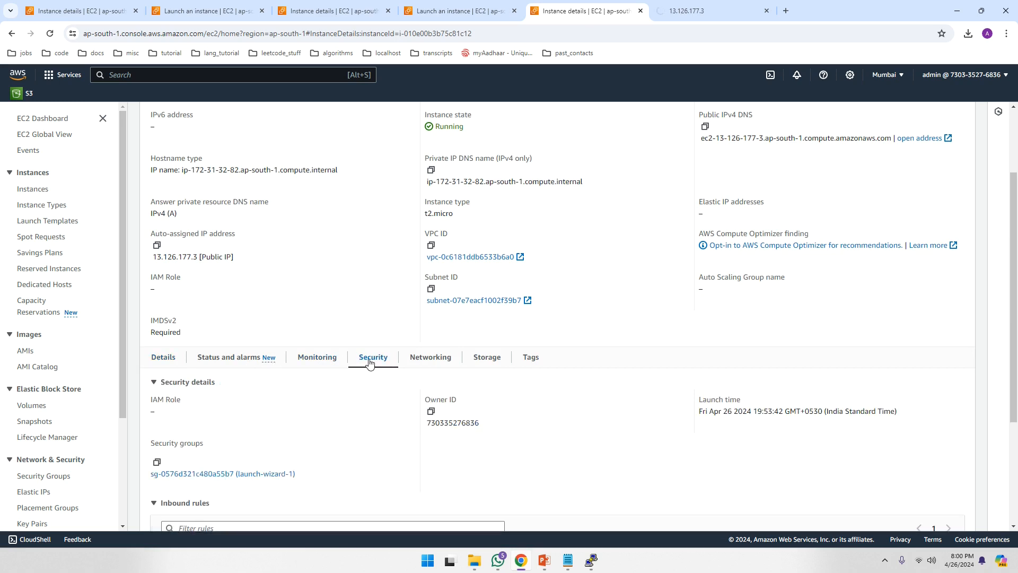
pyautogui.scroll(-3, 370, 364)
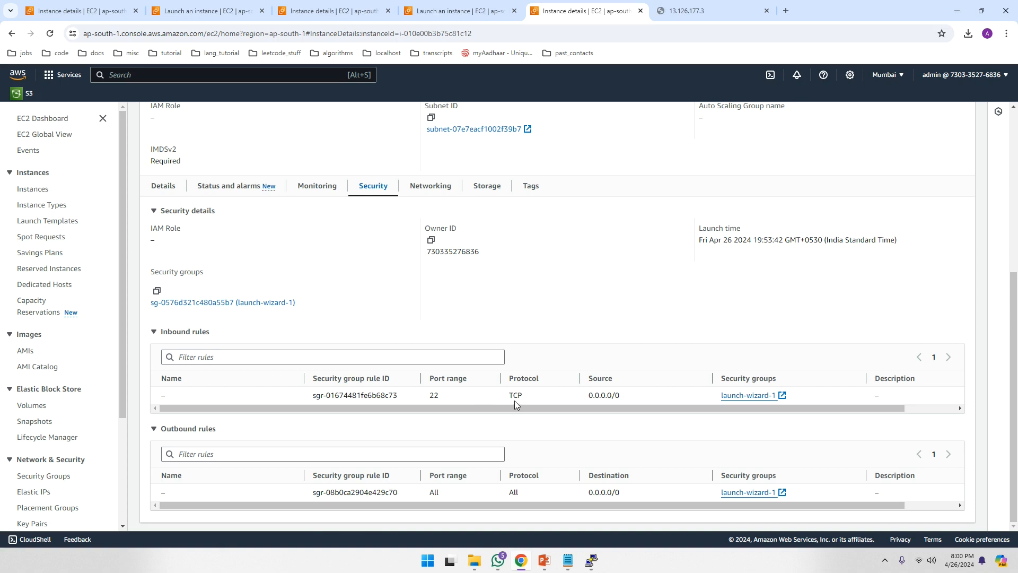
pyautogui.click(208, 303)
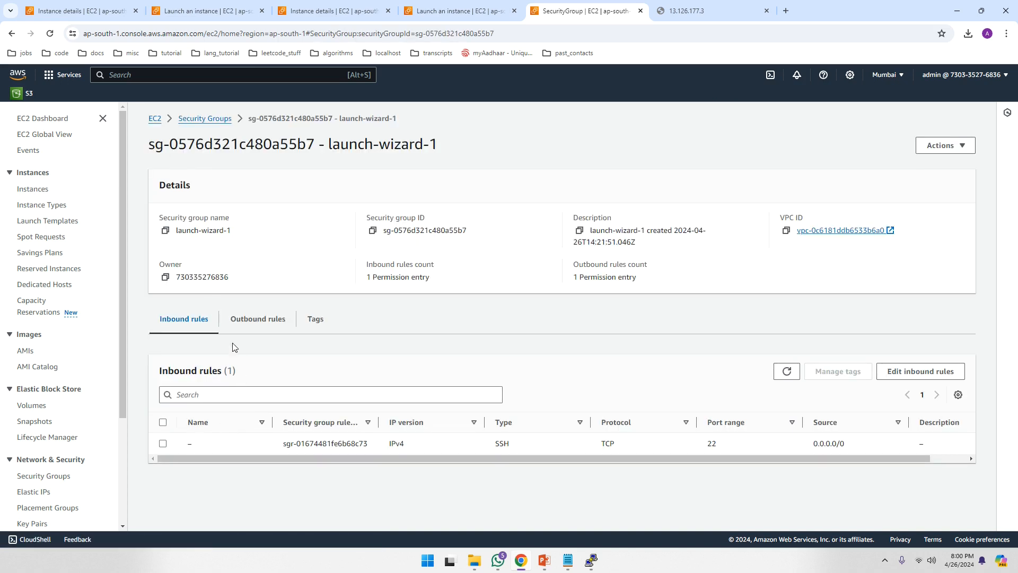
pyautogui.click(903, 372)
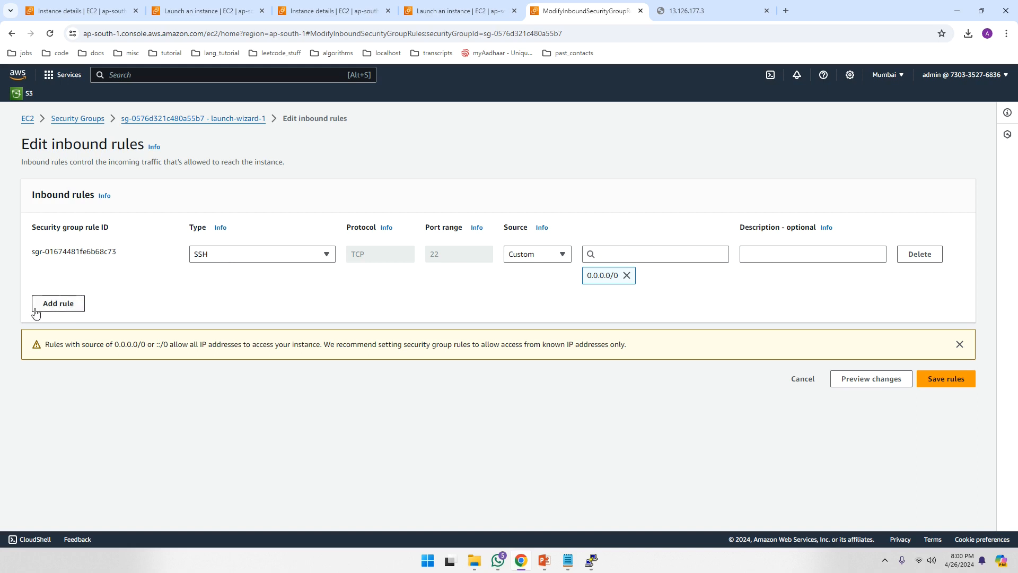
# - Add an inbound HTTP rule on port 80 with source Anywhere-IPv4 (0.0.0.0/0)
pyautogui.click(61, 305)
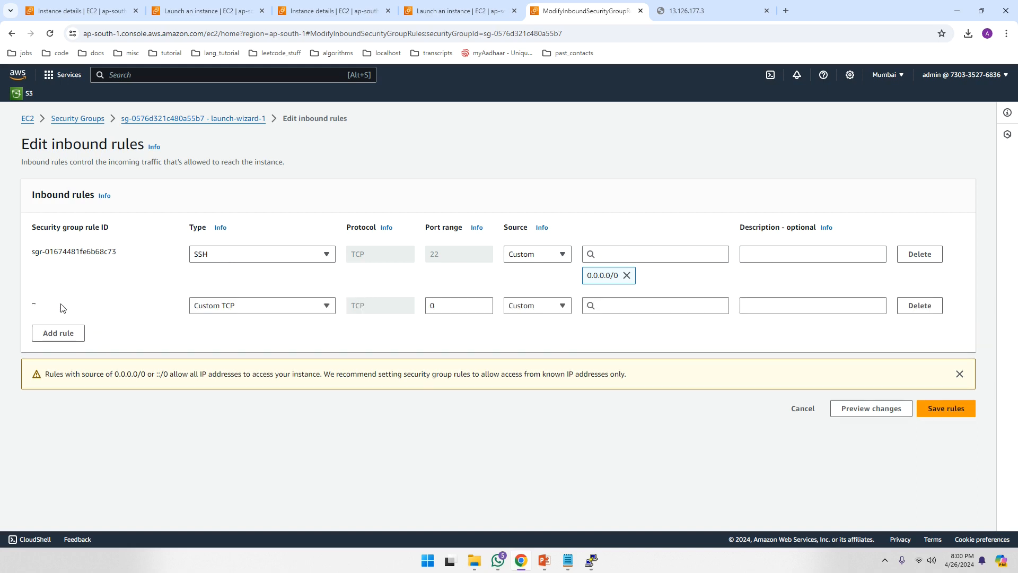
pyautogui.click(317, 308)
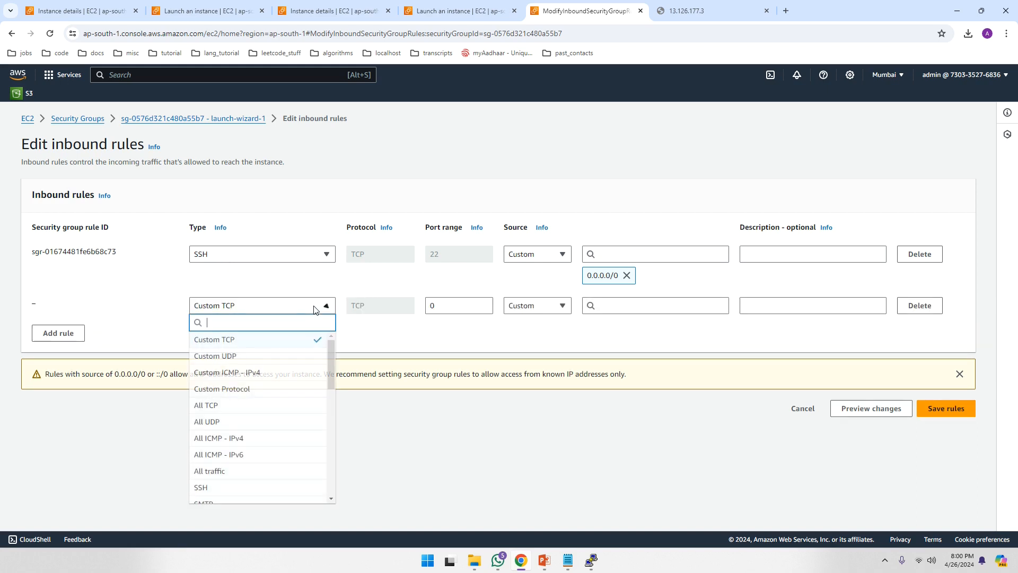
pyautogui.moveTo(333, 357); pyautogui.dragTo(321, 412)
pyautogui.click(268, 380)
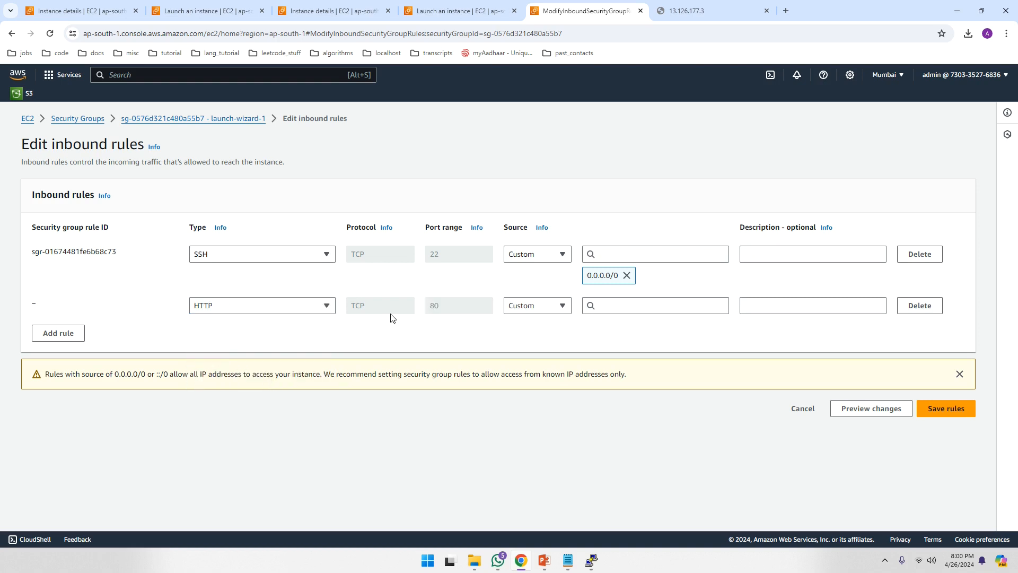
pyautogui.click(611, 305)
pyautogui.click(617, 346)
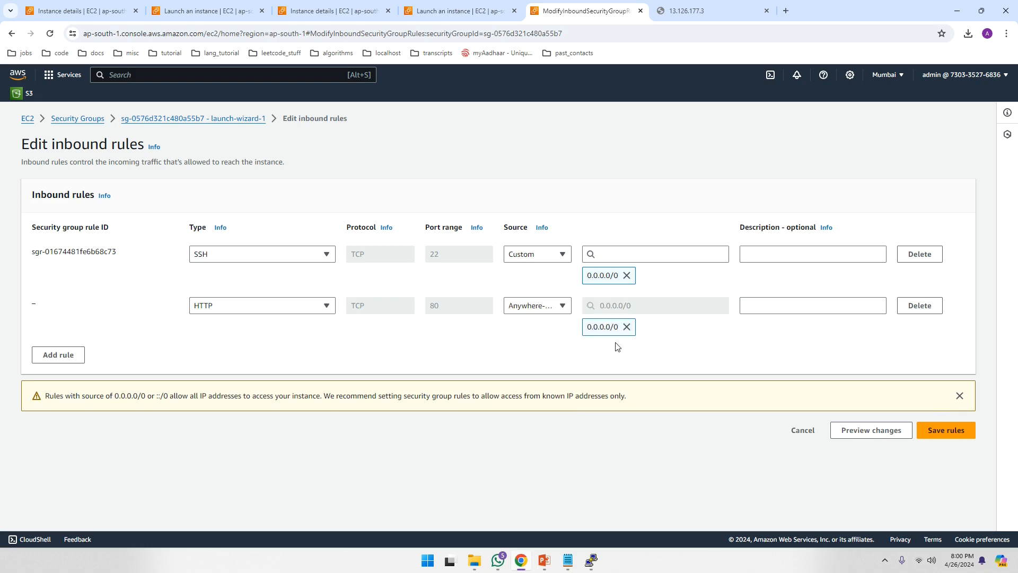
pyautogui.click(764, 309)
# - Add an HTTPS rule on port 443 from 0.0.0.0/0 and save the inbound rules
pyautogui.click(60, 356)
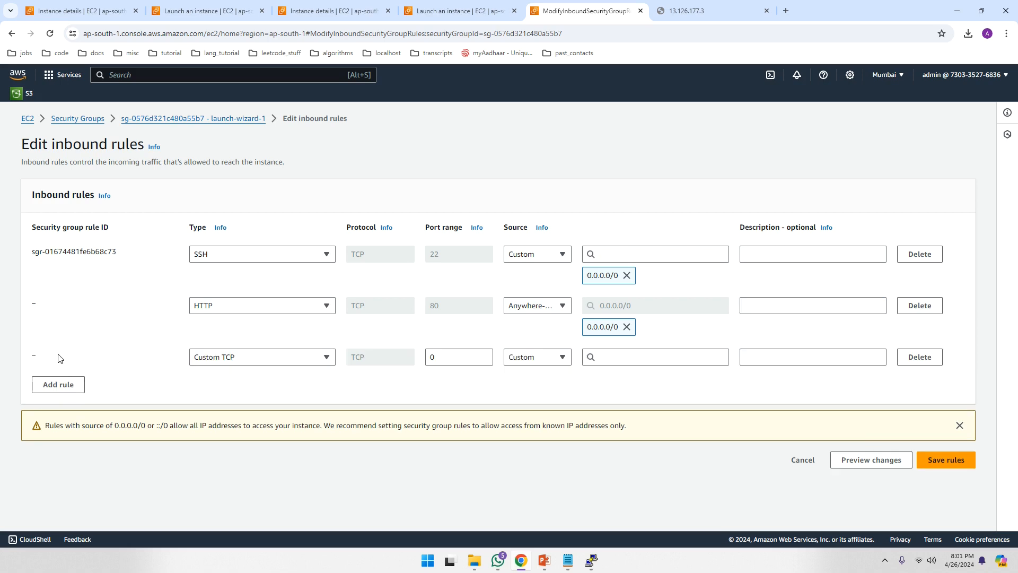
pyautogui.click(326, 358)
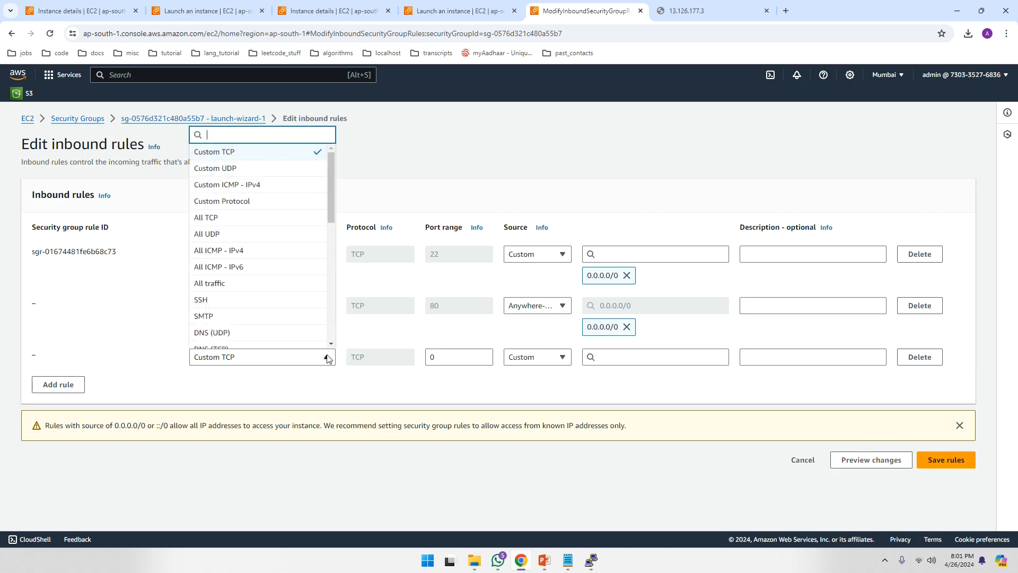
pyautogui.moveTo(333, 196); pyautogui.dragTo(326, 246)
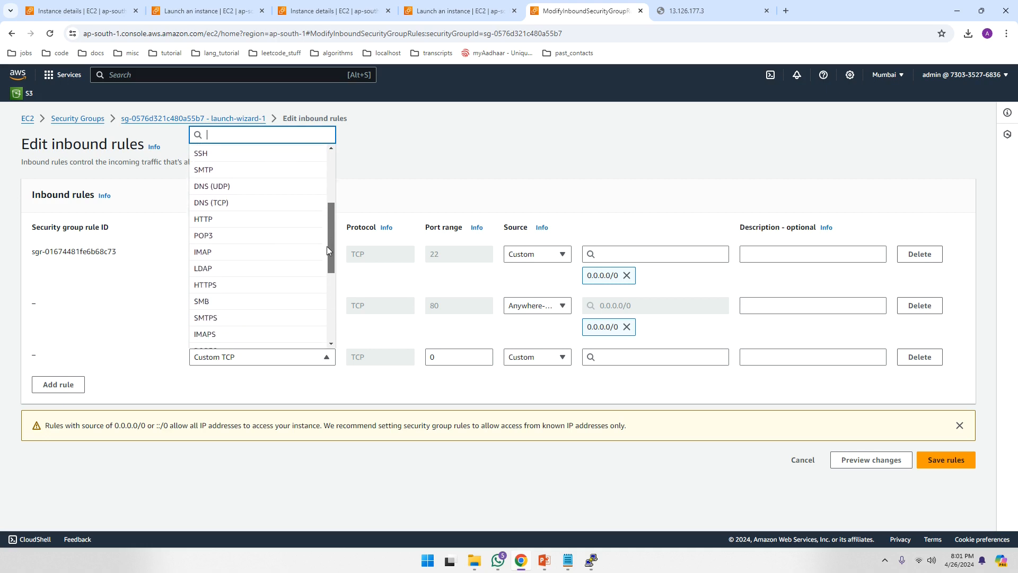
pyautogui.click(234, 285)
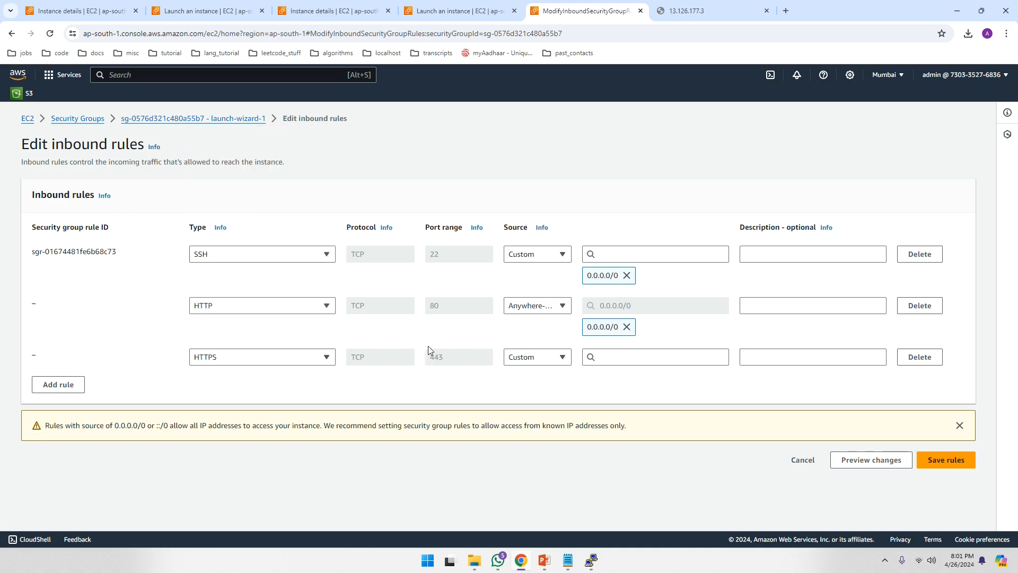
pyautogui.click(630, 357)
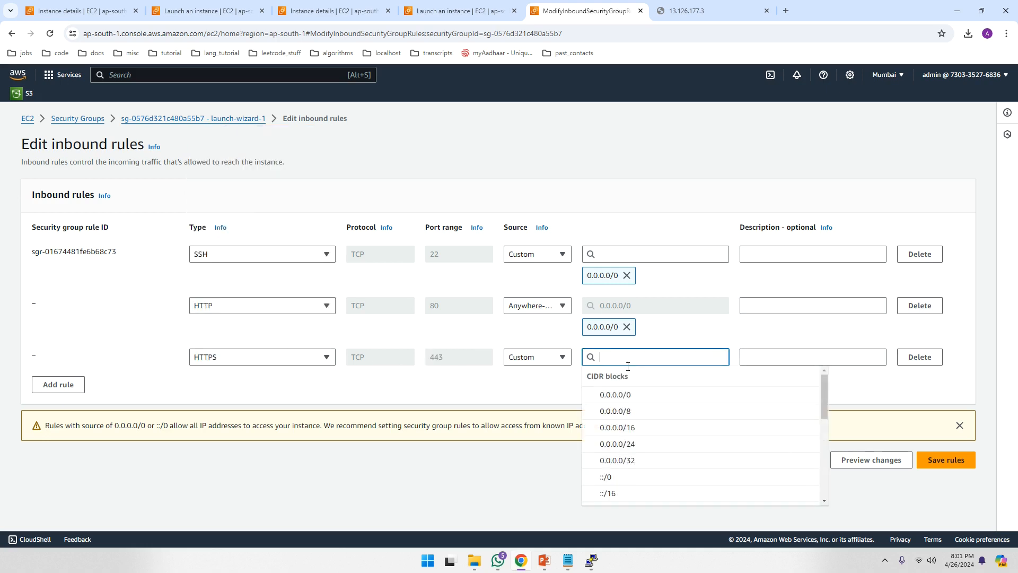
pyautogui.click(622, 396)
pyautogui.click(775, 363)
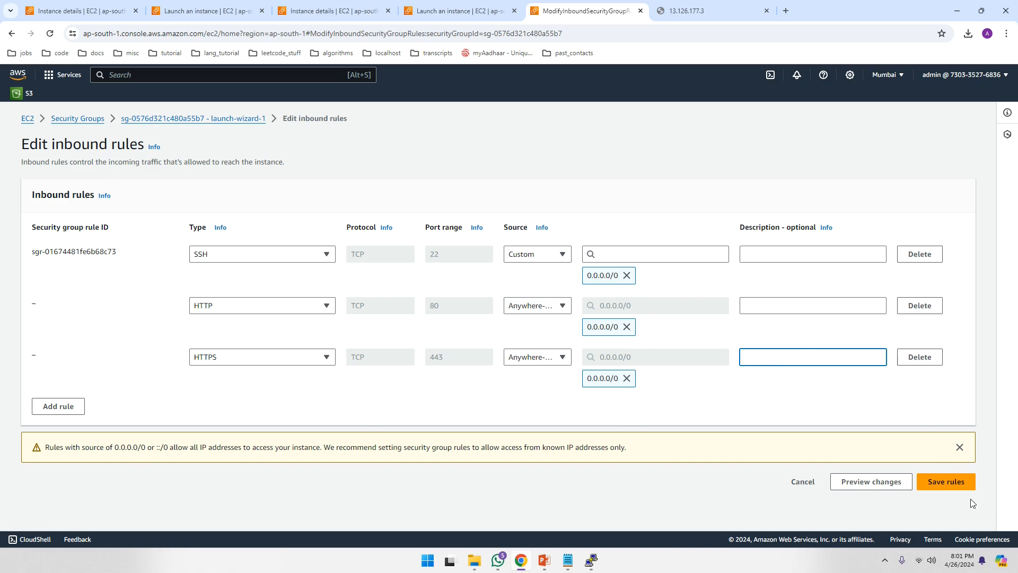
pyautogui.click(947, 484)
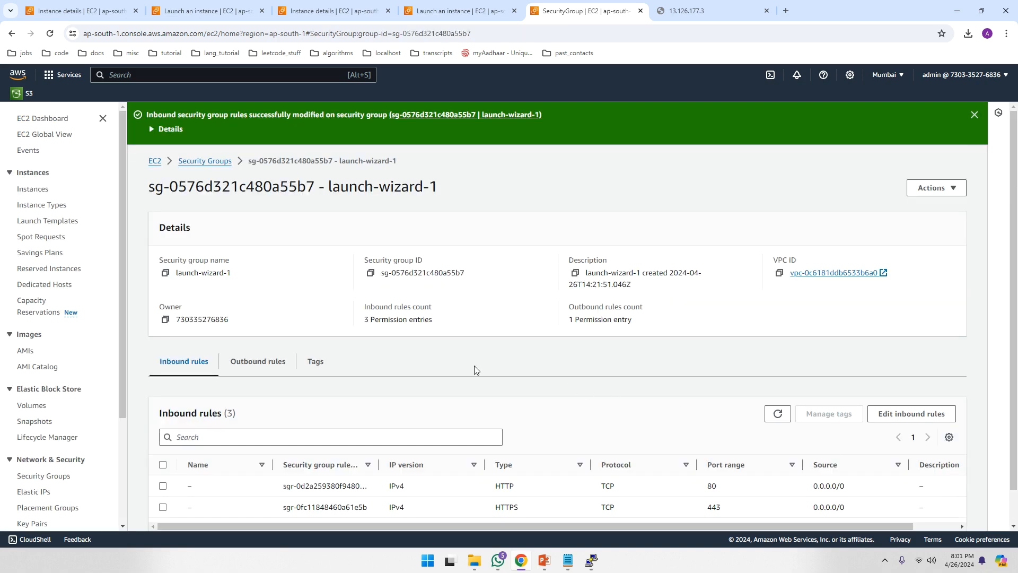
# - Reload the 13.126.177.3 tab to show the Apache2 Debian Default Page, then return to PuTTY
pyautogui.scroll(-1, 474, 370)
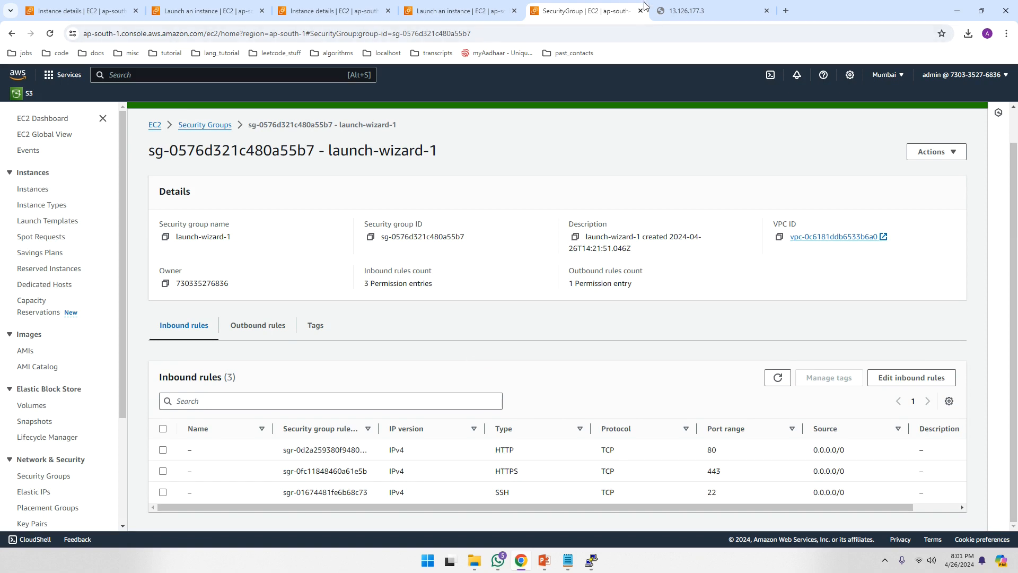
pyautogui.click(672, 11)
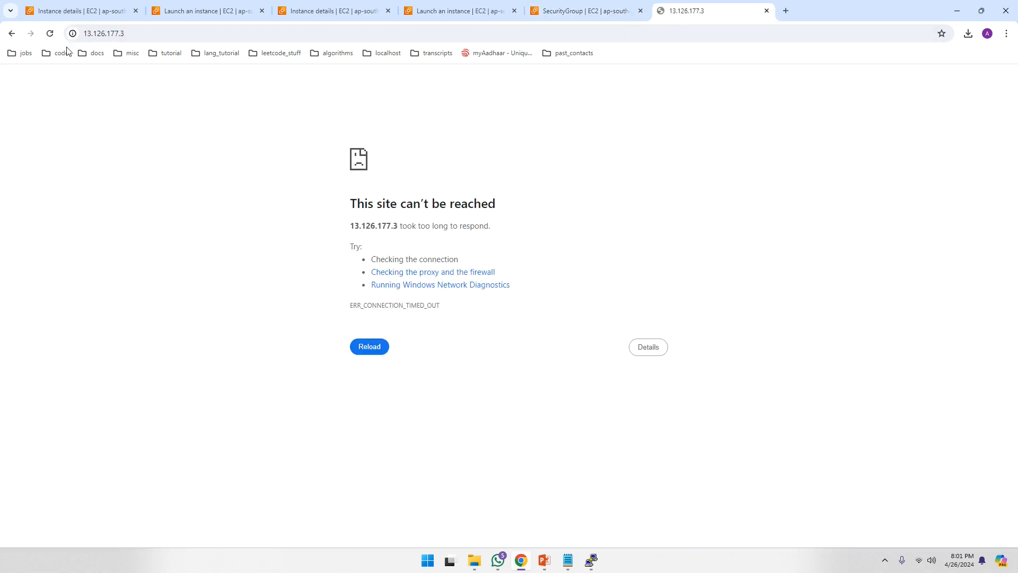
pyautogui.click(50, 33)
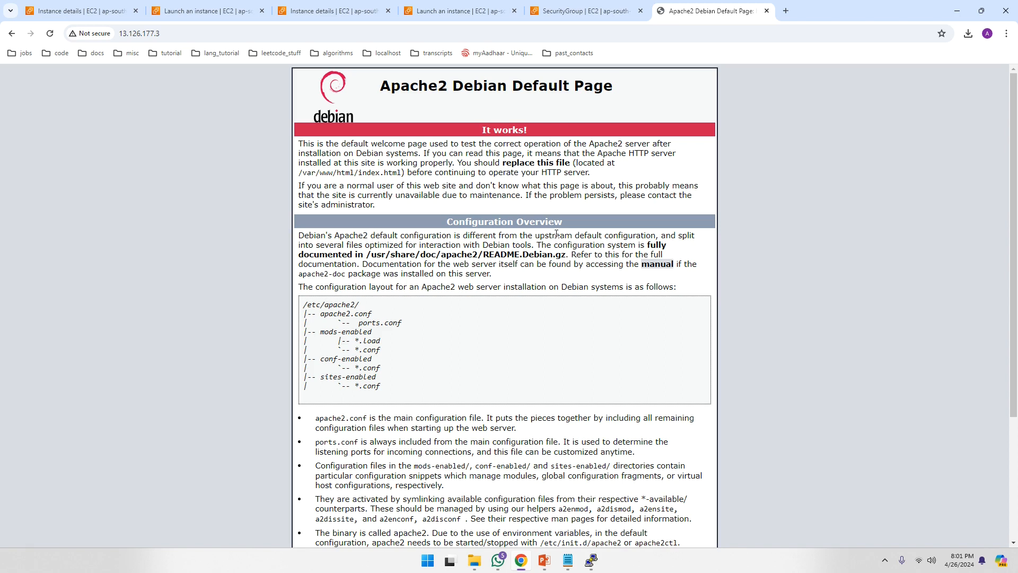
pyautogui.click(591, 561)
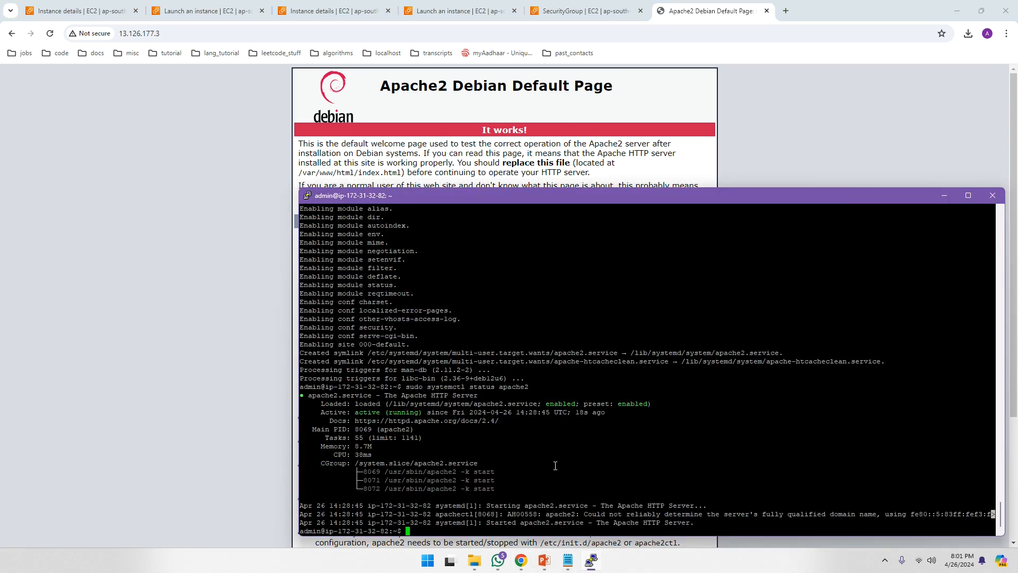
# - Change into /var/www/html and list its files, spotting the default index.html
pyautogui.press('Return')
pyautogui.press('Return')
pyautogui.press('Return')
pyautogui.press('Return')
pyautogui.press('Return')
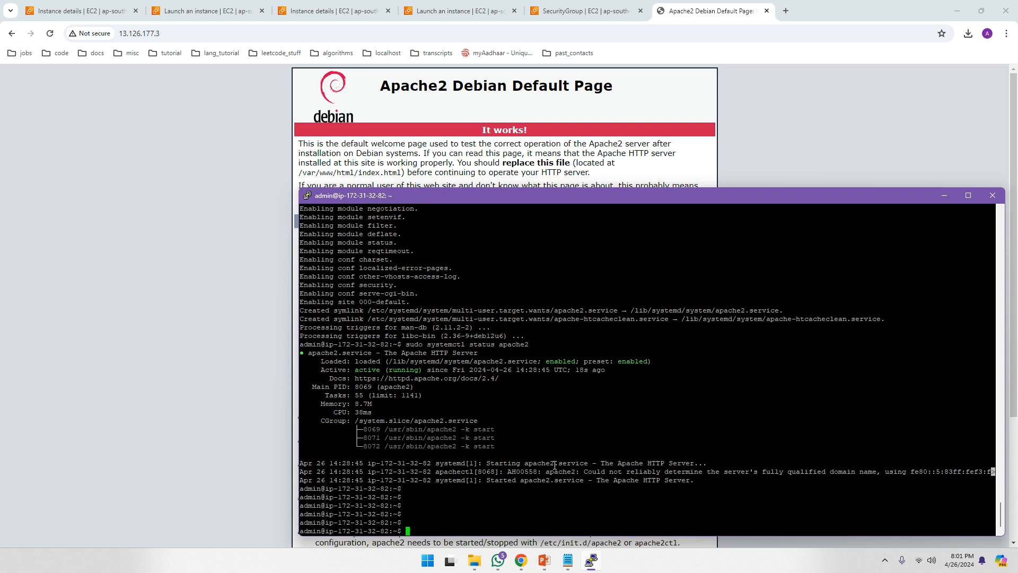
pyautogui.write('cd /var/www/html/')
pyautogui.press('Return')
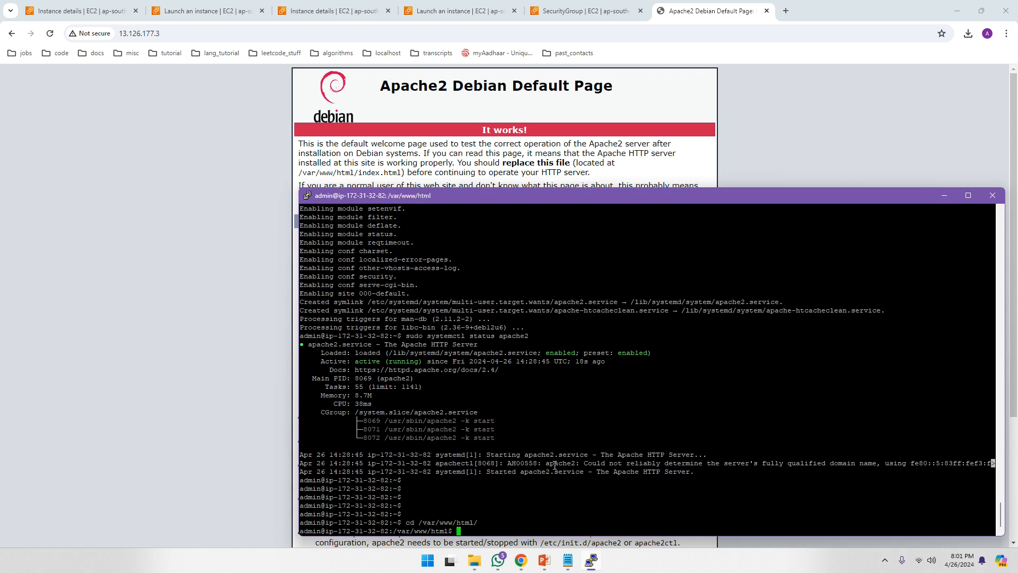
pyautogui.write('ls')
pyautogui.press('Return')
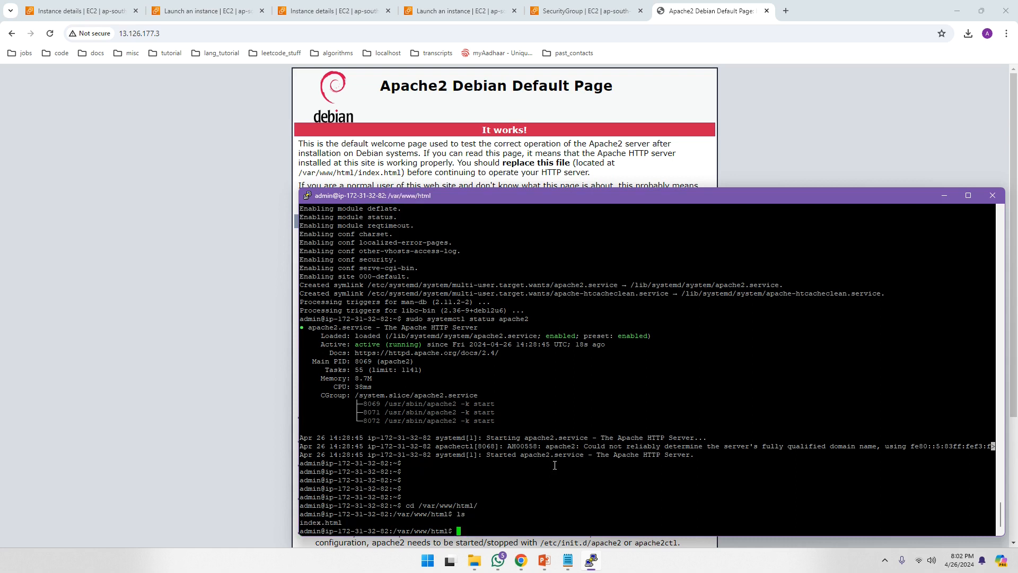
pyautogui.moveTo(344, 521); pyautogui.dragTo(306, 525)
pyautogui.moveTo(472, 173); pyautogui.dragTo(472, 163)
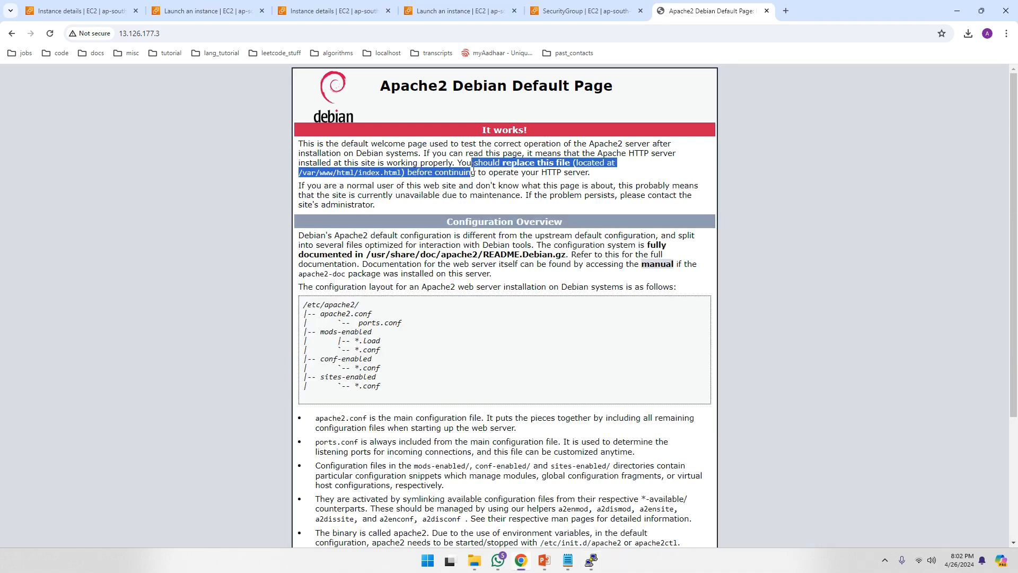
pyautogui.click(592, 561)
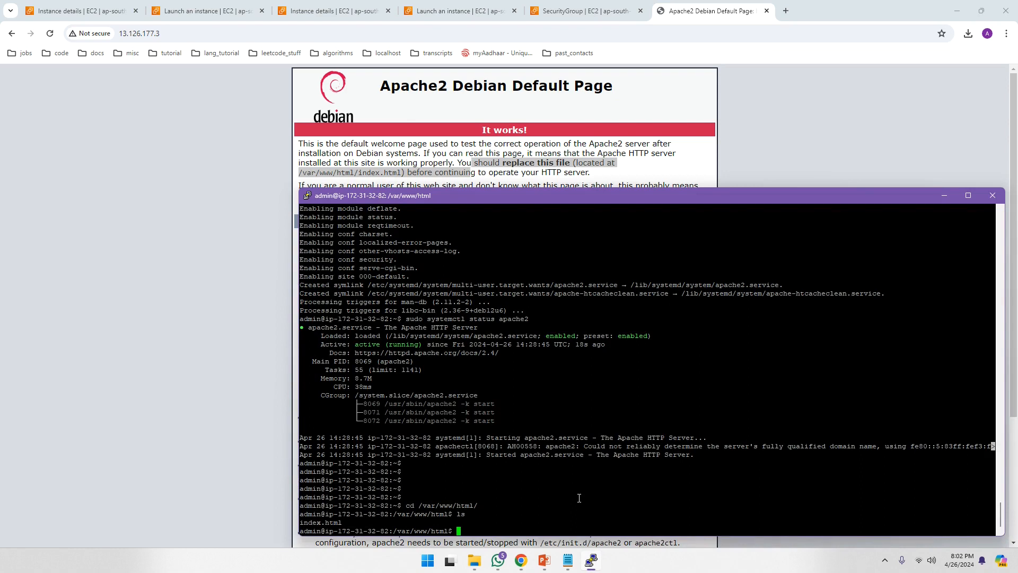
# - Back up index.html as index.html.orig, rerunning the copy with sudo
pyautogui.write('cp inde')
pyautogui.press('Tab')
pyautogui.write('inde')
pyautogui.press('Tab')
pyautogui.write('i')
pyautogui.press('BackSpace')
pyautogui.press('BackSpace')
pyautogui.write('.orig')
pyautogui.press('Return')
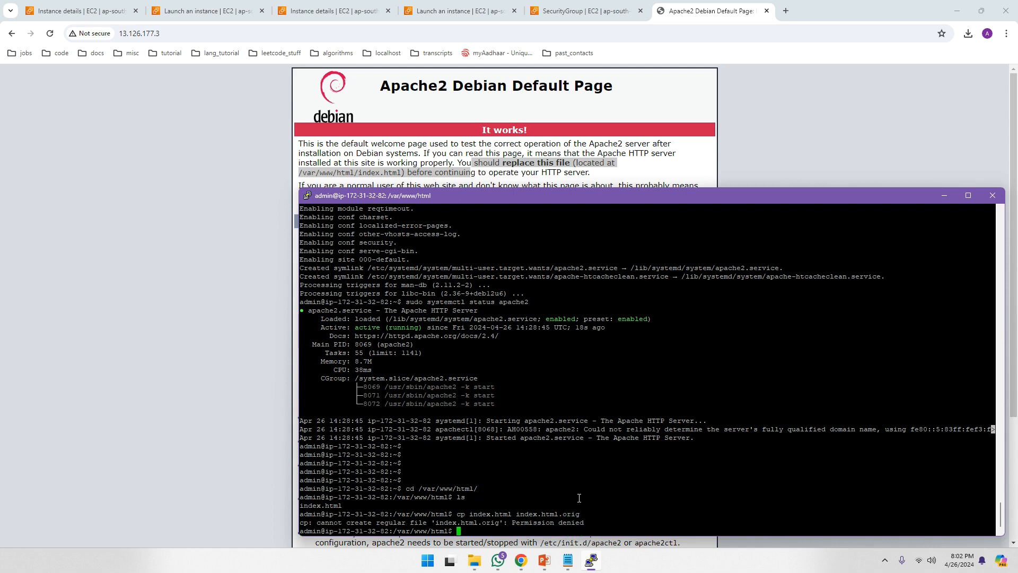
pyautogui.press('Up')
pyautogui.press('Left')
pyautogui.press('Left')
pyautogui.press('Left')
pyautogui.press('Left')
pyautogui.press('Left')
pyautogui.press('Left')
pyautogui.press('Left')
pyautogui.press('Left')
pyautogui.press('Left')
pyautogui.press('Left')
pyautogui.press('Left')
pyautogui.press('Left')
pyautogui.press('Left')
pyautogui.press('Left')
pyautogui.press('Left')
pyautogui.press('Left')
pyautogui.press('Left')
pyautogui.press('Left')
pyautogui.press('Left')
pyautogui.press('Left')
pyautogui.press('Left')
pyautogui.press('Left')
pyautogui.press('Left')
pyautogui.press('Left')
pyautogui.press('Left')
pyautogui.press('Left')
pyautogui.press('Left')
pyautogui.press('Left')
pyautogui.press('Left')
pyautogui.write('sudo')
pyautogui.press('Return')
# - Delete the original index.html, rerunning rm with sudo after the permission failure
pyautogui.write('na')
pyautogui.press('BackSpace')
pyautogui.press('BackSpace')
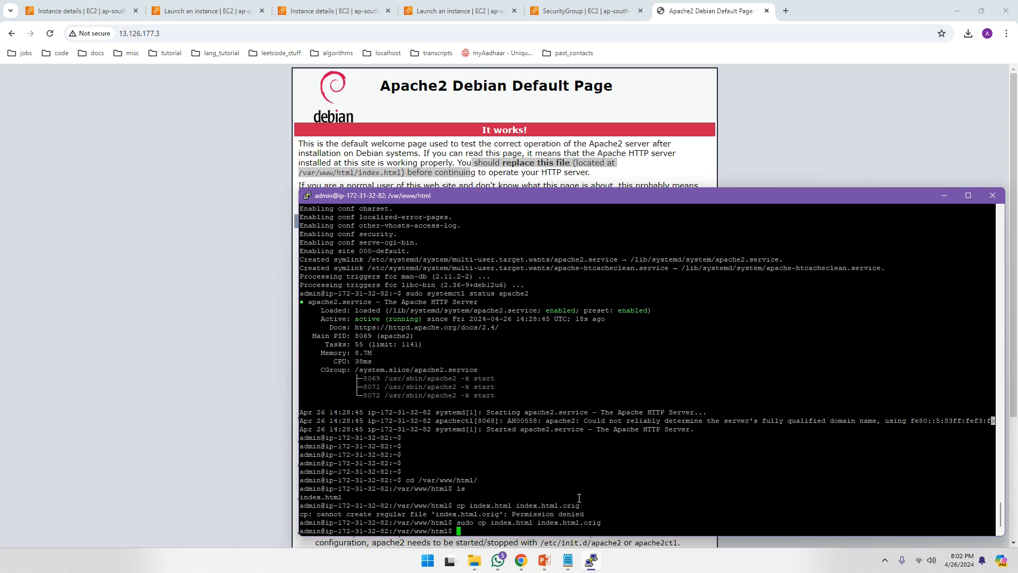
pyautogui.write('rm index.html')
pyautogui.press('Return')
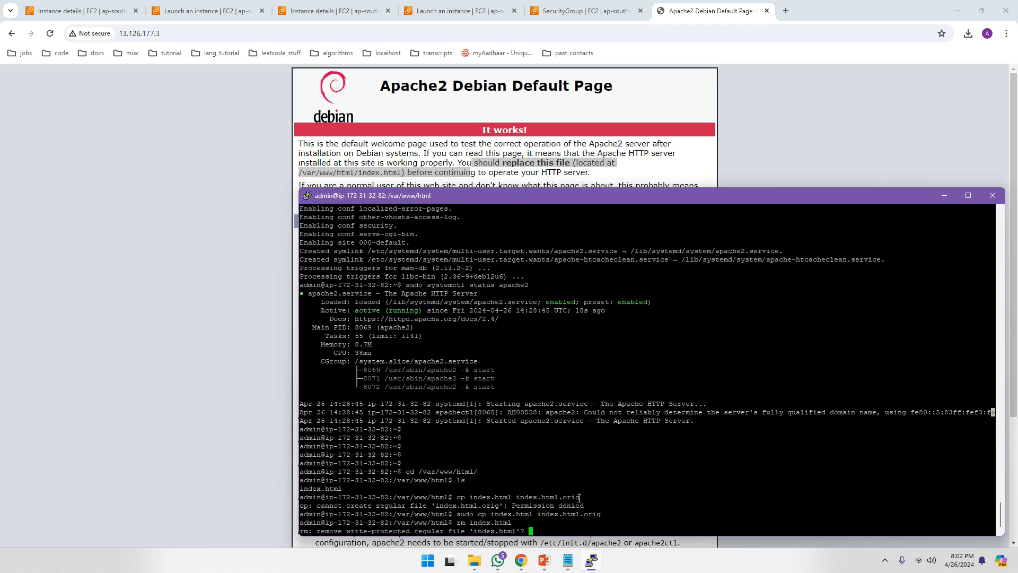
pyautogui.write('y\\')
pyautogui.press('Return')
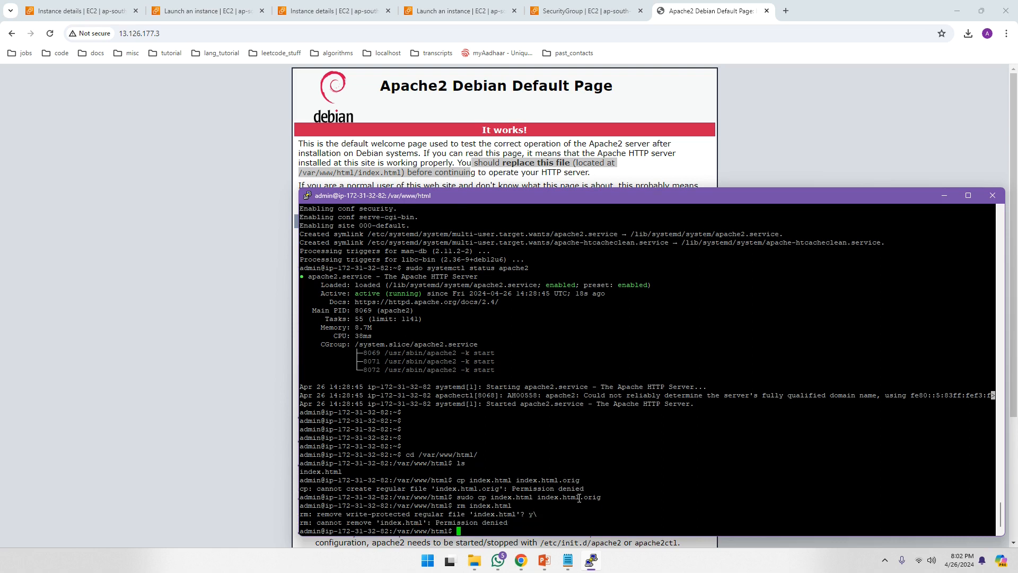
pyautogui.press('Up')
pyautogui.press('Left')
pyautogui.press('Left')
pyautogui.press('Left')
pyautogui.press('Left')
pyautogui.press('Left')
pyautogui.press('Left')
pyautogui.press('Left')
pyautogui.press('Left')
pyautogui.press('Left')
pyautogui.press('Left')
pyautogui.press('Left')
pyautogui.press('Left')
pyautogui.press('Left')
pyautogui.write('sudo')
pyautogui.press('Return')
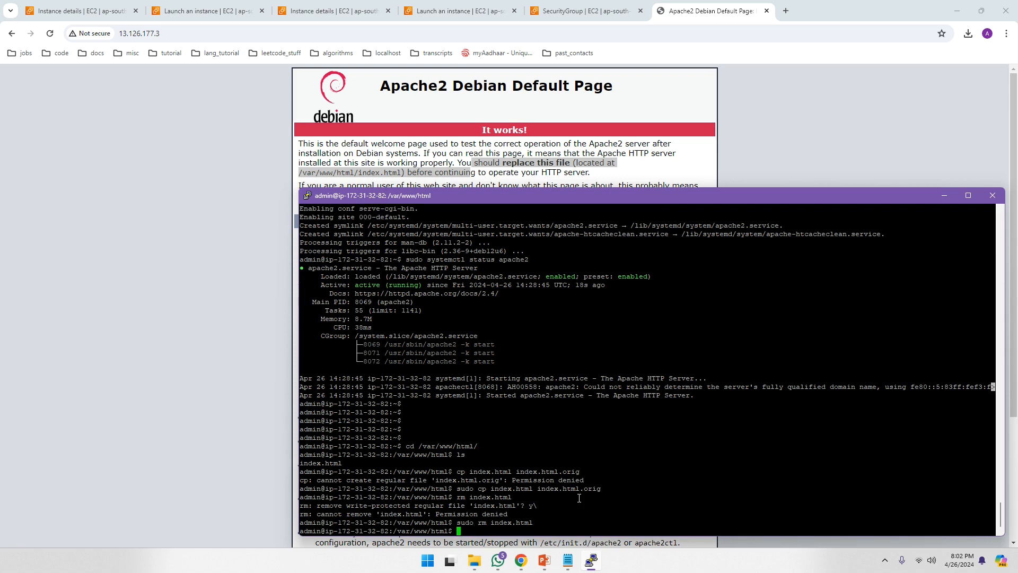
# - Enter the command sudo nano index.html to create a new index page
pyautogui.write('sudo nano in')
pyautogui.press('BackSpace')
pyautogui.write('ndex.html')
# - Open nano on the new index.html and type <h1> Hello world</h1>
pyautogui.press('Return')
pyautogui.write('<')
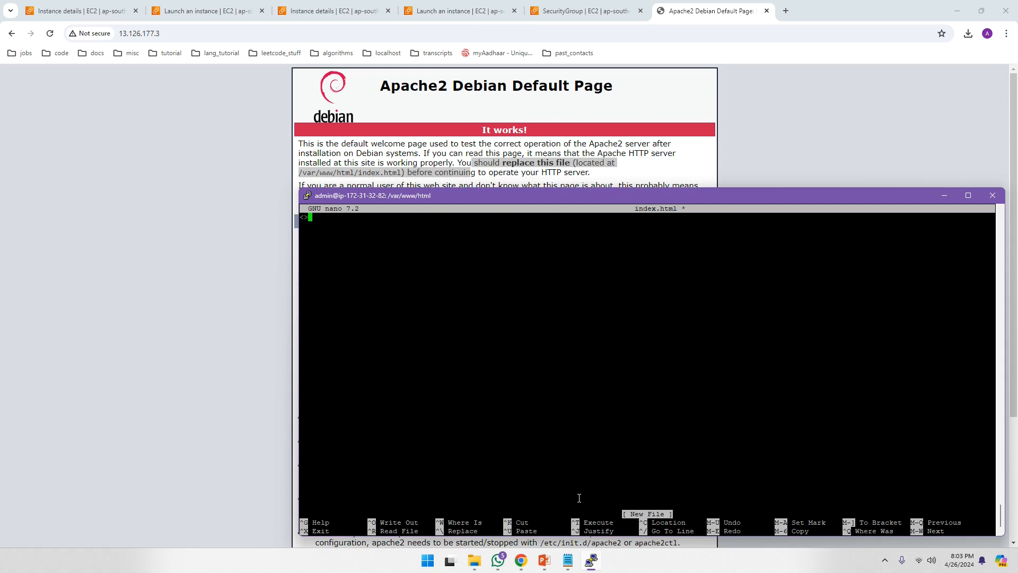
pyautogui.write('h1>')
pyautogui.press('Right')
pyautogui.write('Hello worlk')
pyautogui.press('BackSpace')
pyautogui.write('d</h1>')
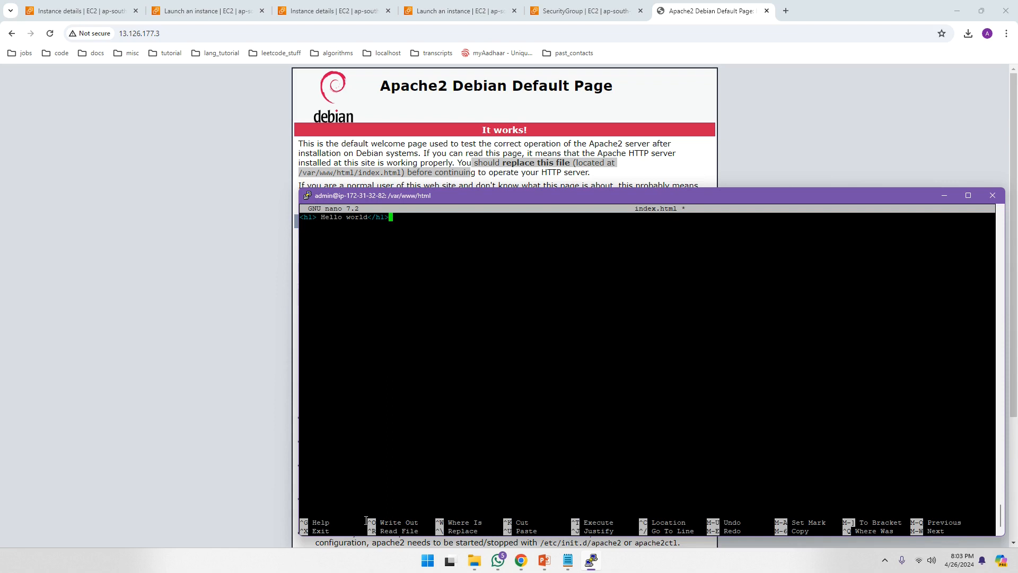
# - Save index.html with Ctrl+O and exit nano back to the shell prompt
pyautogui.moveTo(368, 523); pyautogui.dragTo(422, 507)
pyautogui.click(450, 353)
pyautogui.hotkey('ctrl', 'o')
pyautogui.press('Return')
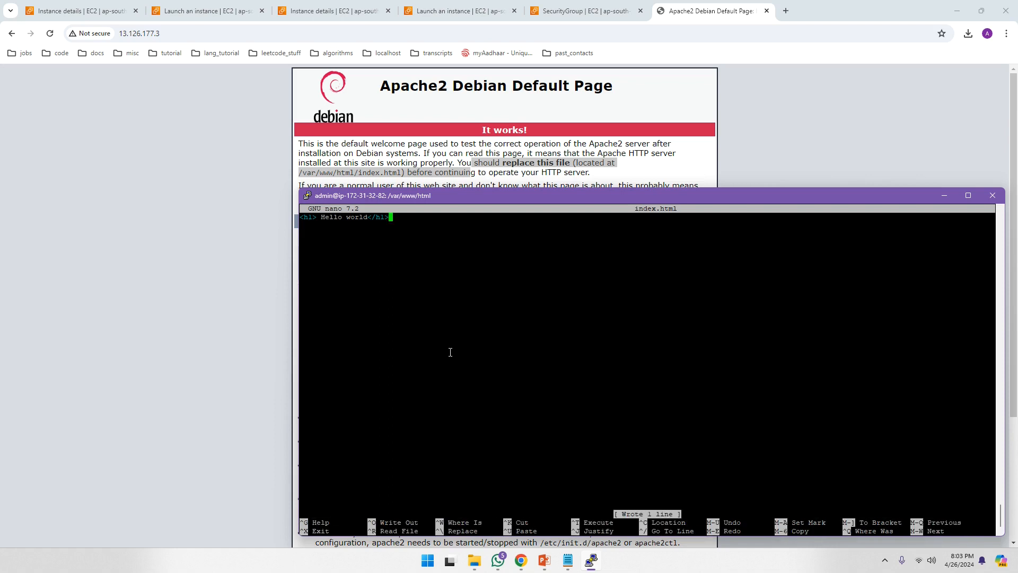
pyautogui.moveTo(327, 530); pyautogui.dragTo(308, 514)
pyautogui.click(490, 286)
pyautogui.hotkey('ctrl', 'x')
pyautogui.press('Return')
pyautogui.press('Return')
pyautogui.press('Return')
pyautogui.press('Return')
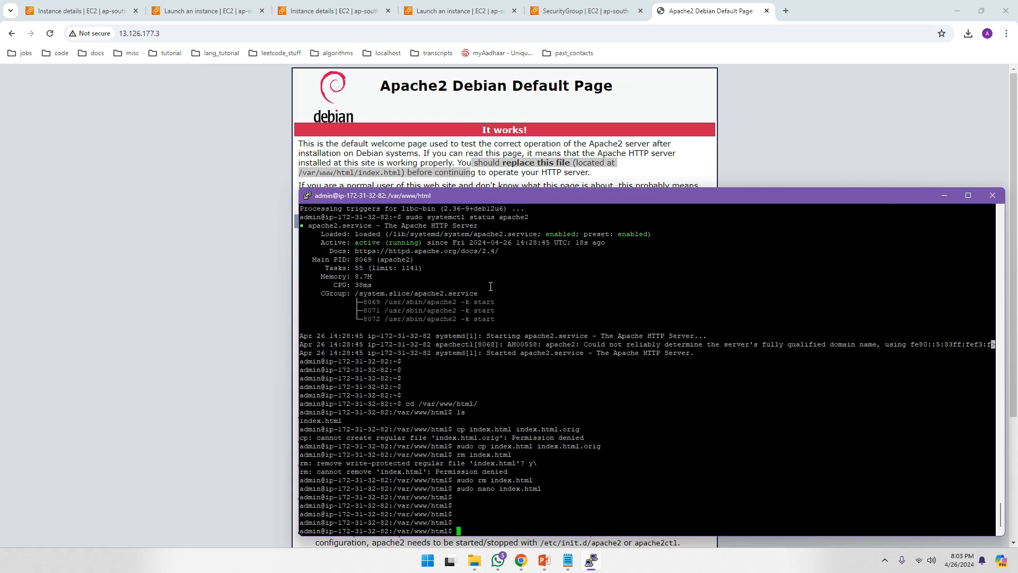
# - Reload the server page to show the Hello world heading, then switch to the Route 53 hosted zone window
pyautogui.click(755, 114)
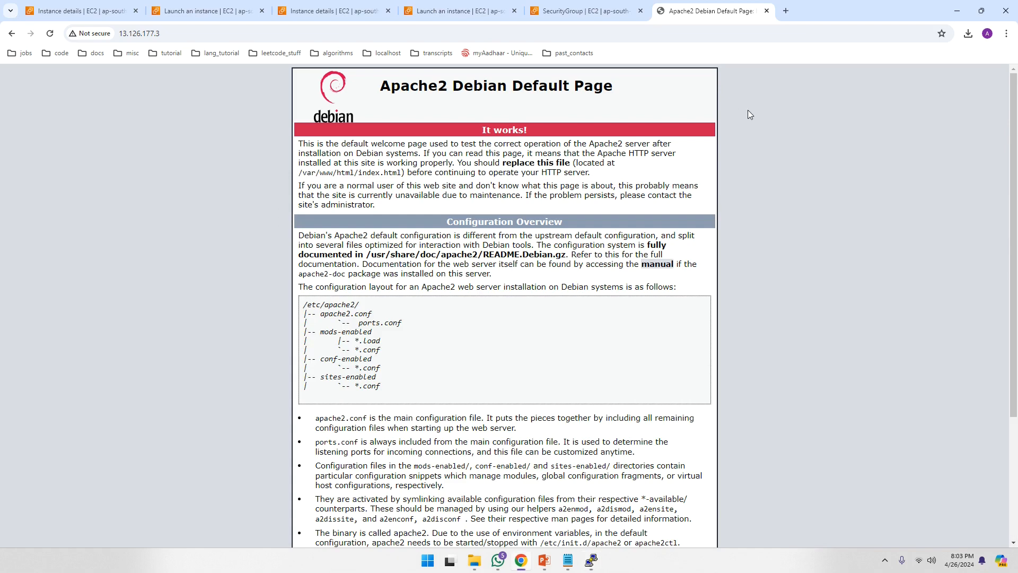
pyautogui.rightClick(222, 134)
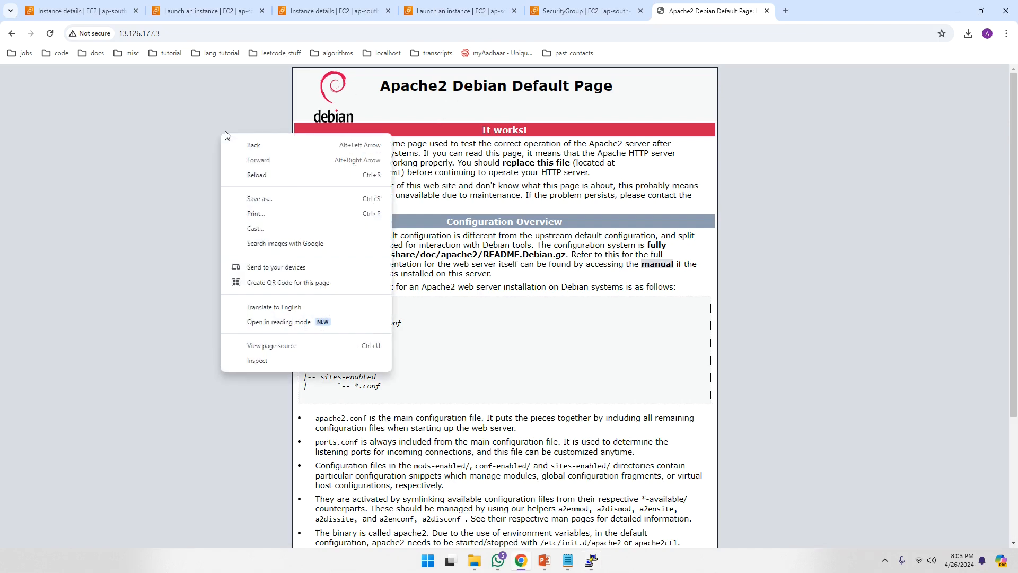
pyautogui.click(247, 175)
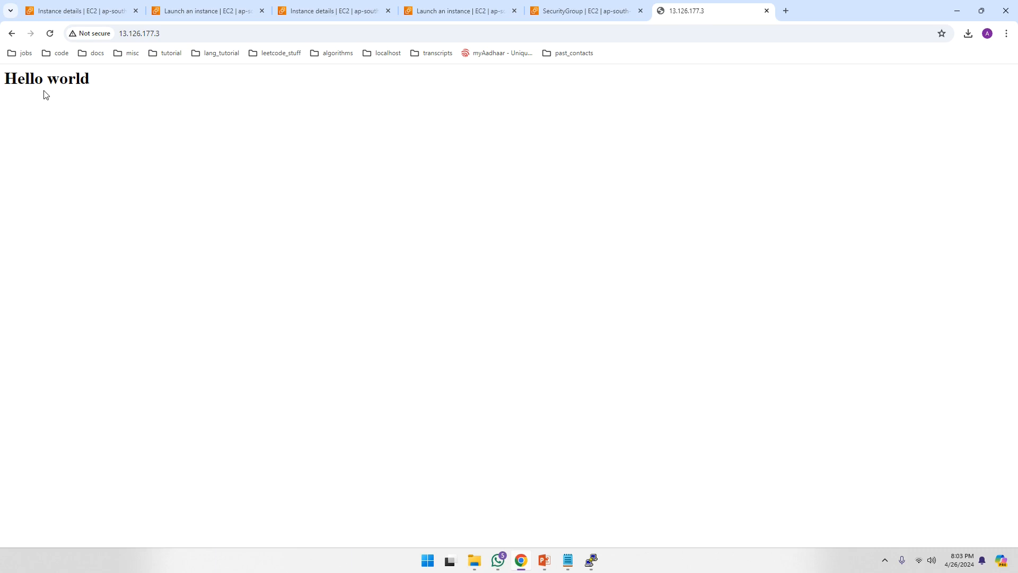
pyautogui.click(163, 34)
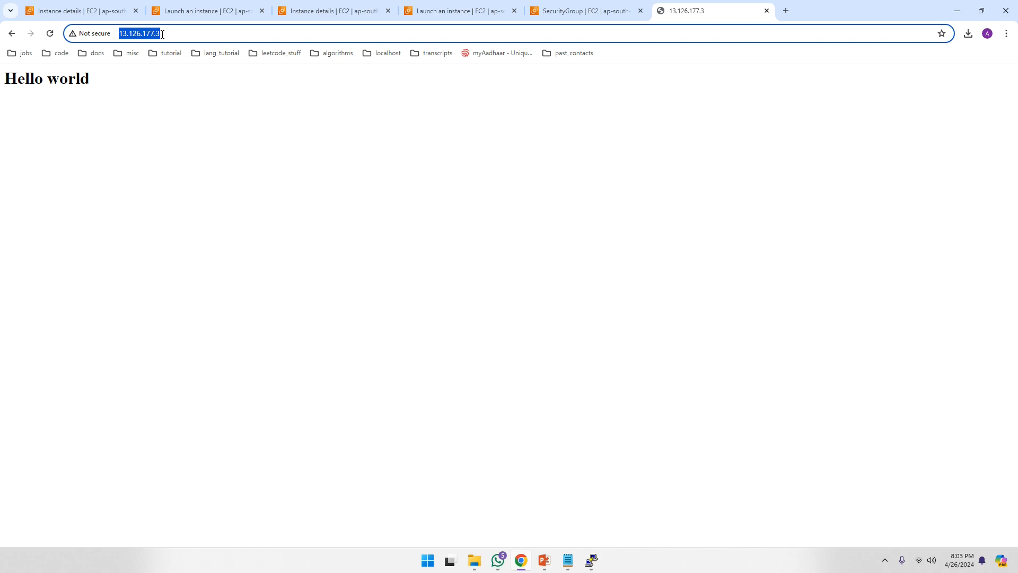
pyautogui.click(163, 34)
pyautogui.moveTo(162, 33); pyautogui.dragTo(117, 34)
pyautogui.moveTo(92, 80); pyautogui.dragTo(14, 79)
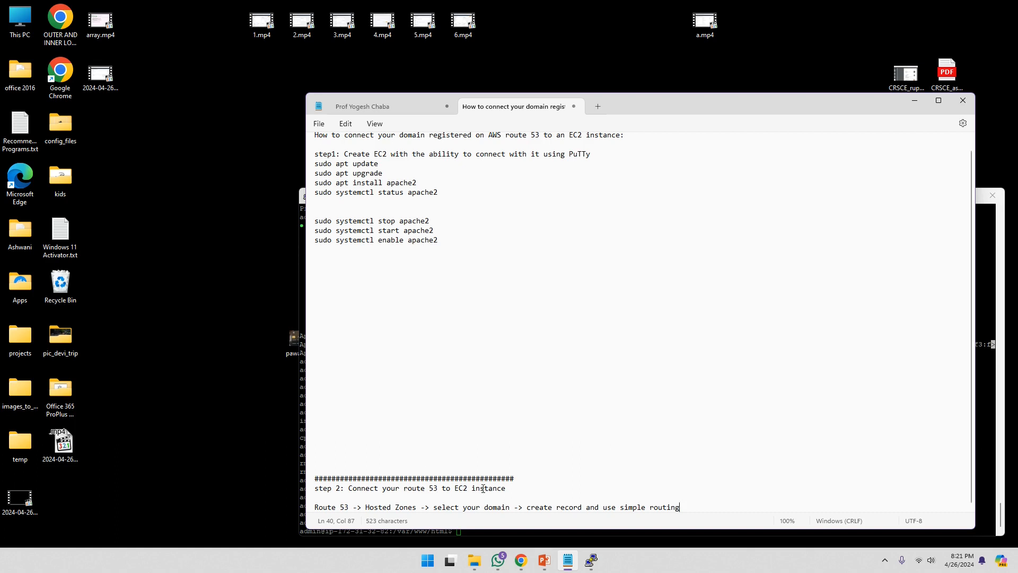
pyautogui.moveTo(520, 561)
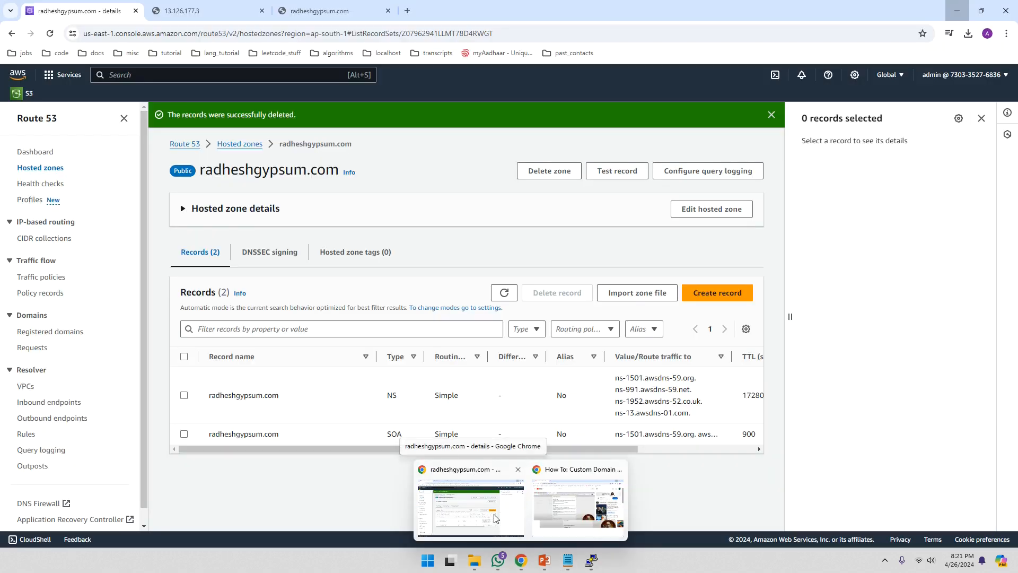
pyautogui.click(494, 517)
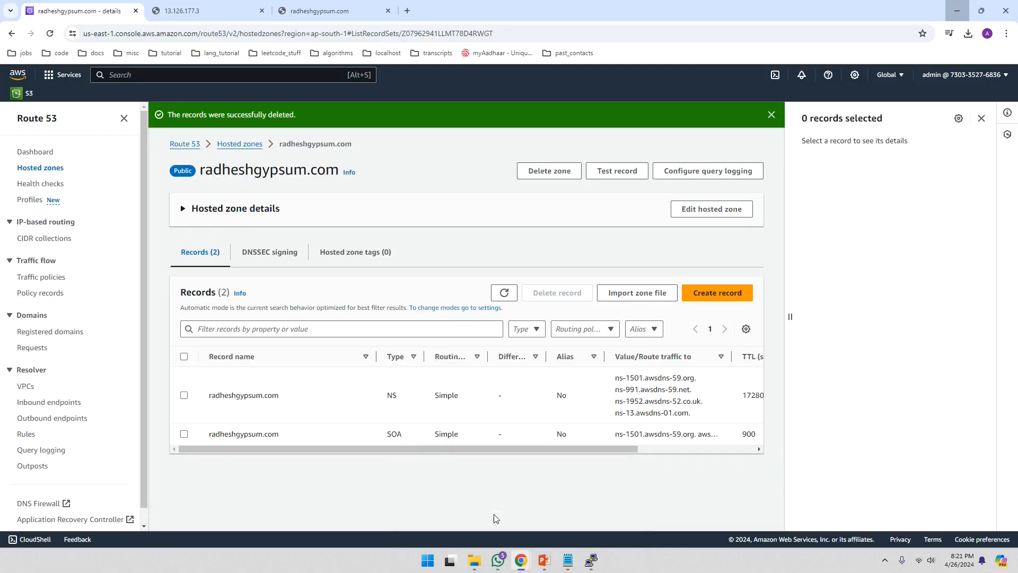
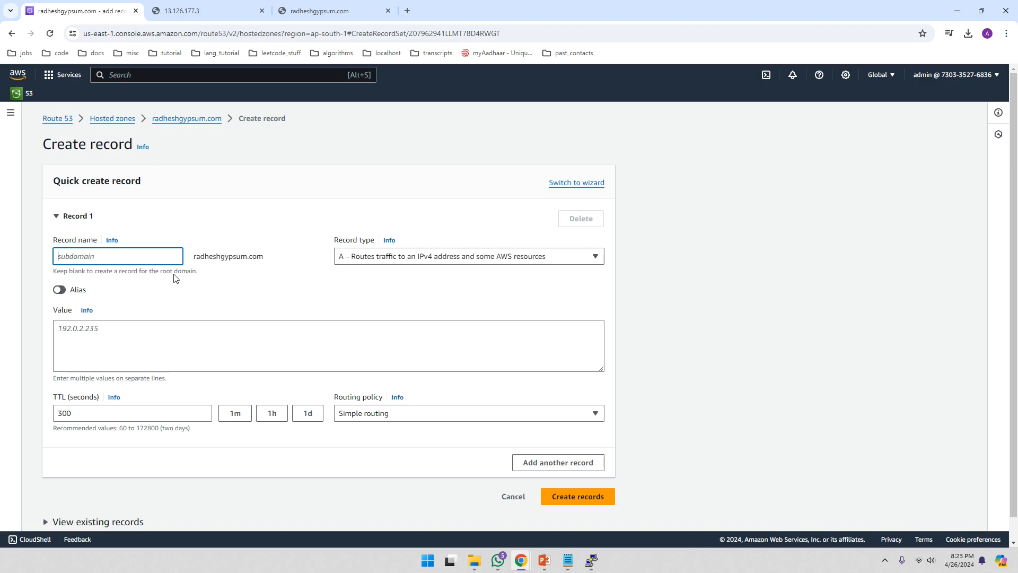
# - Copy the server IP 13.126.177.3 from the server page's address bar
pyautogui.click(206, 14)
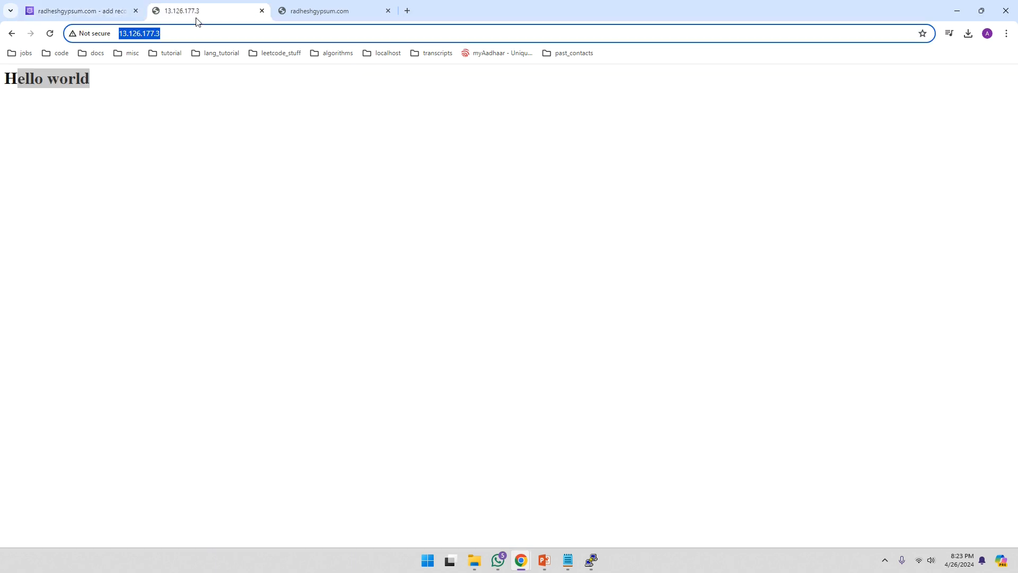
pyautogui.moveTo(160, 33); pyautogui.dragTo(118, 33)
pyautogui.rightClick(138, 33)
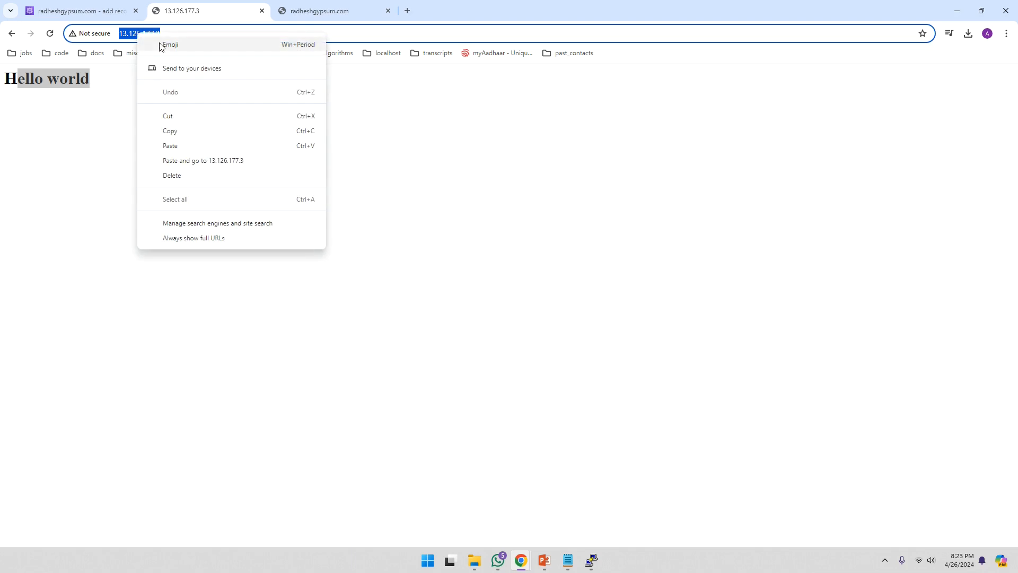
pyautogui.click(172, 131)
pyautogui.click(99, 15)
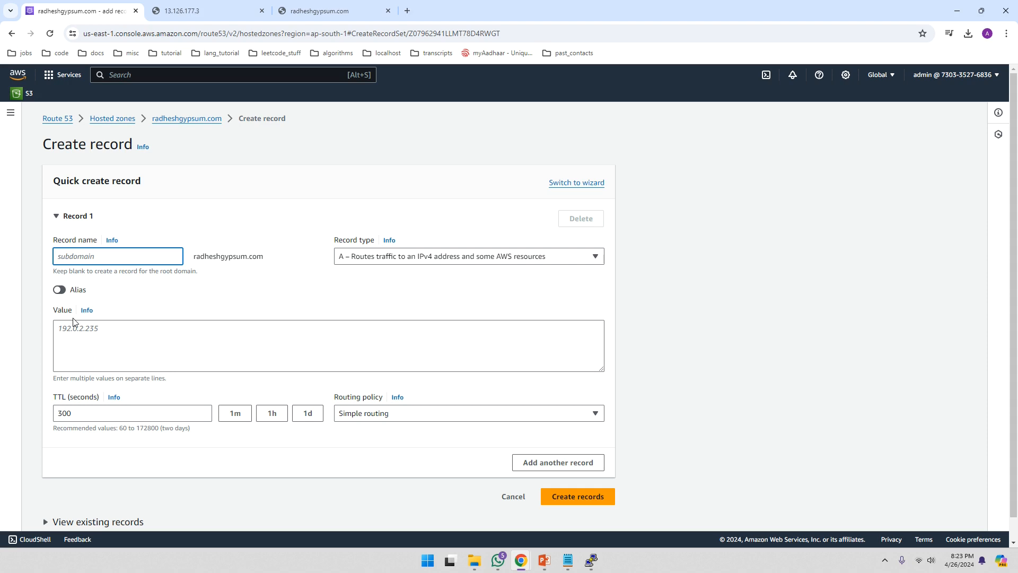
# - Paste 13.126.177.3 as the root A record's value, create the record, and view its change status
pyautogui.click(108, 329)
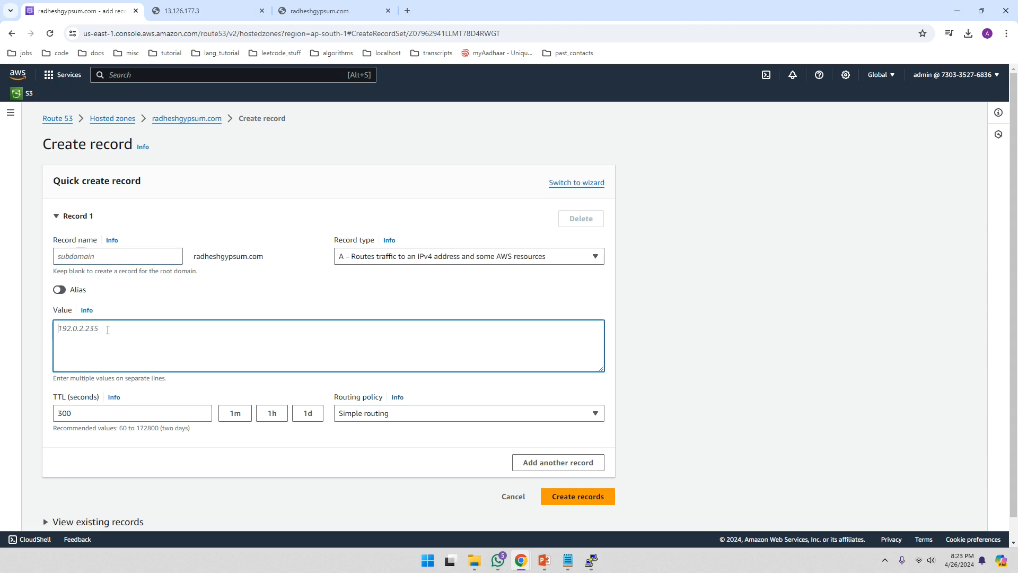
pyautogui.hotkey('ctrl', 'v')
pyautogui.press('BackSpace')
pyautogui.press('BackSpace')
pyautogui.press('BackSpace')
pyautogui.press('BackSpace')
pyautogui.press('BackSpace')
pyautogui.press('BackSpace')
pyautogui.press('BackSpace')
pyautogui.press('BackSpace')
pyautogui.moveTo(103, 329); pyautogui.dragTo(56, 329)
pyautogui.click(103, 328)
pyautogui.click(587, 502)
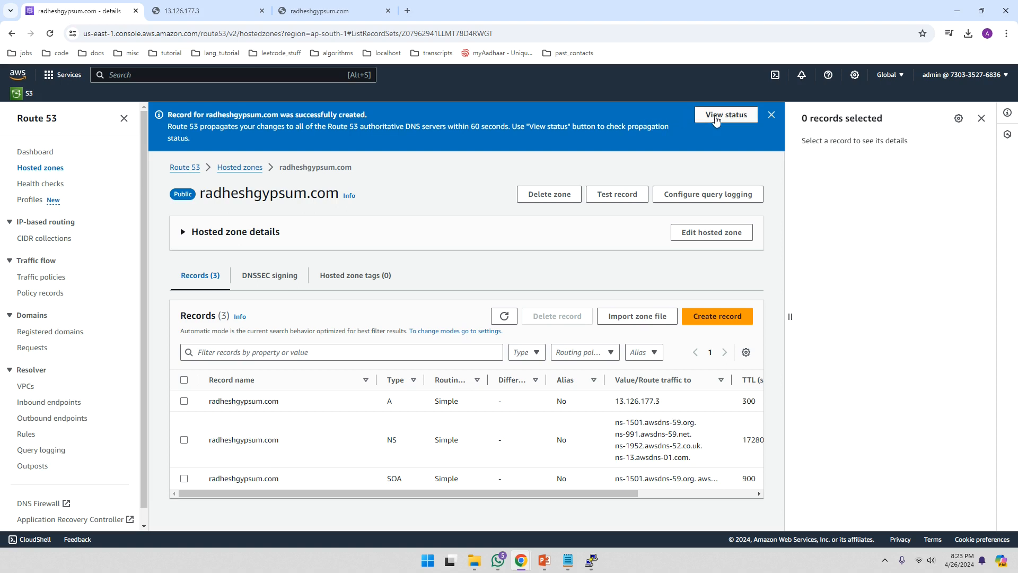
pyautogui.click(715, 116)
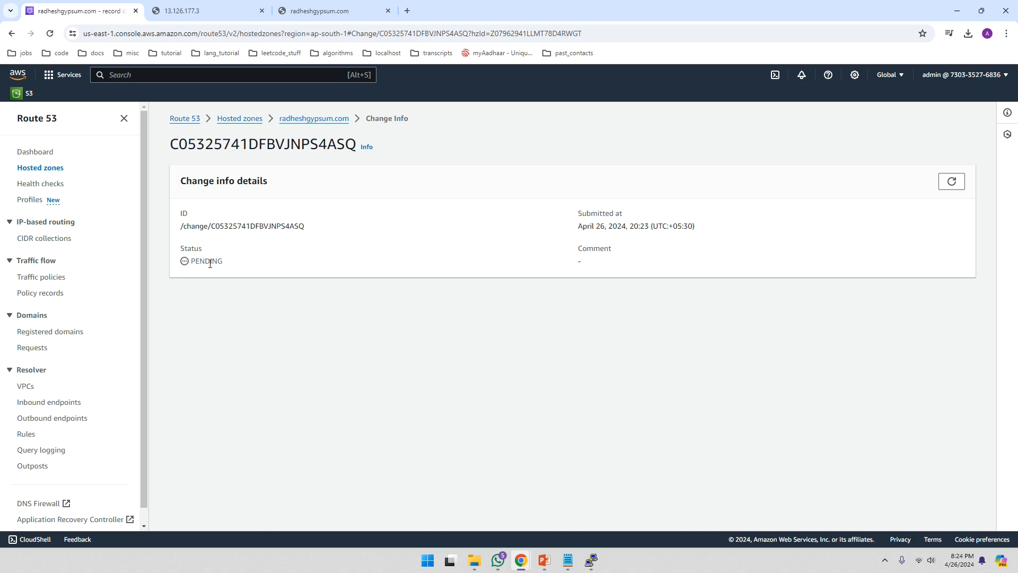
# - Refresh the change status until it reads INSYNC, then switch to the radheshgypsum.com tab
pyautogui.click(953, 182)
pyautogui.click(357, 16)
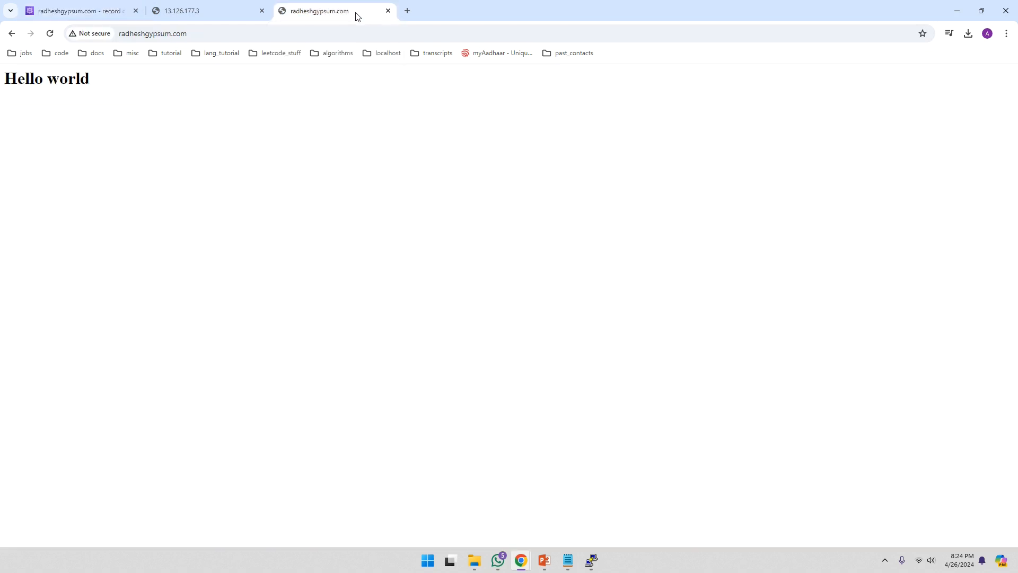
# - Close the old tab and load radheshgypsum.com in a new tab, showing Hello world
pyautogui.click(388, 11)
pyautogui.click(283, 16)
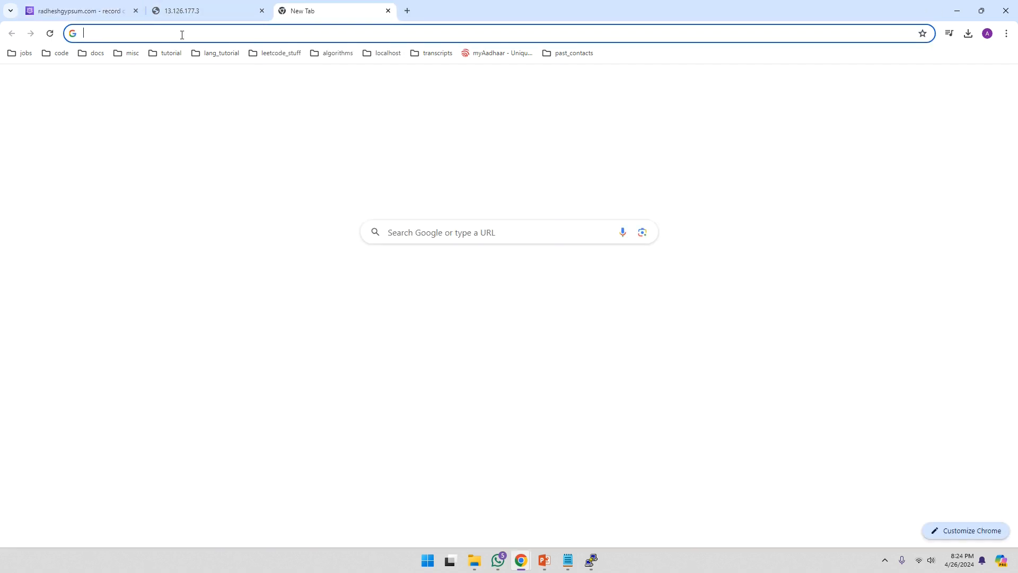
pyautogui.click(166, 34)
pyautogui.write('radhes')
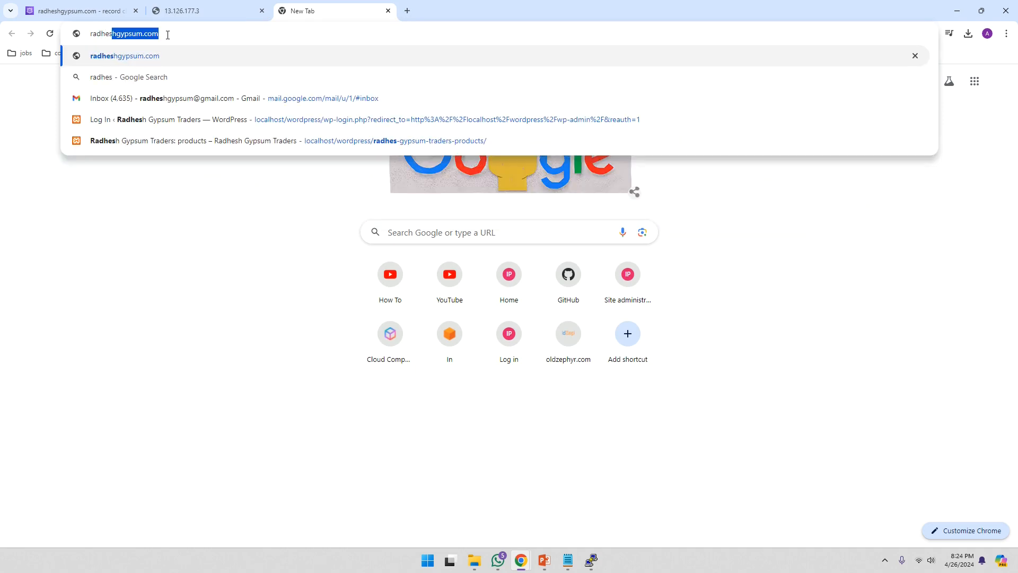
pyautogui.press('Right')
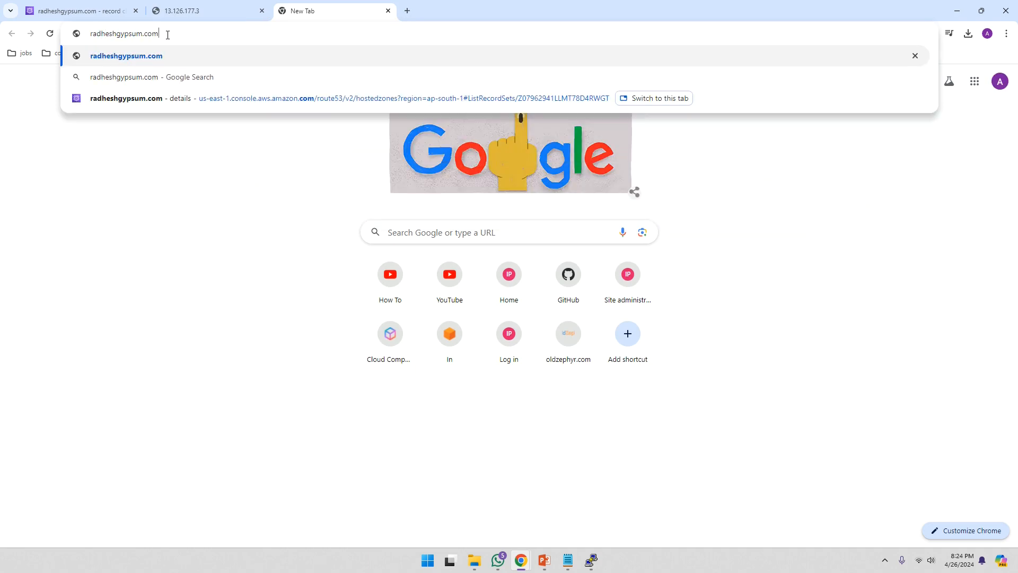
pyautogui.press('Return')
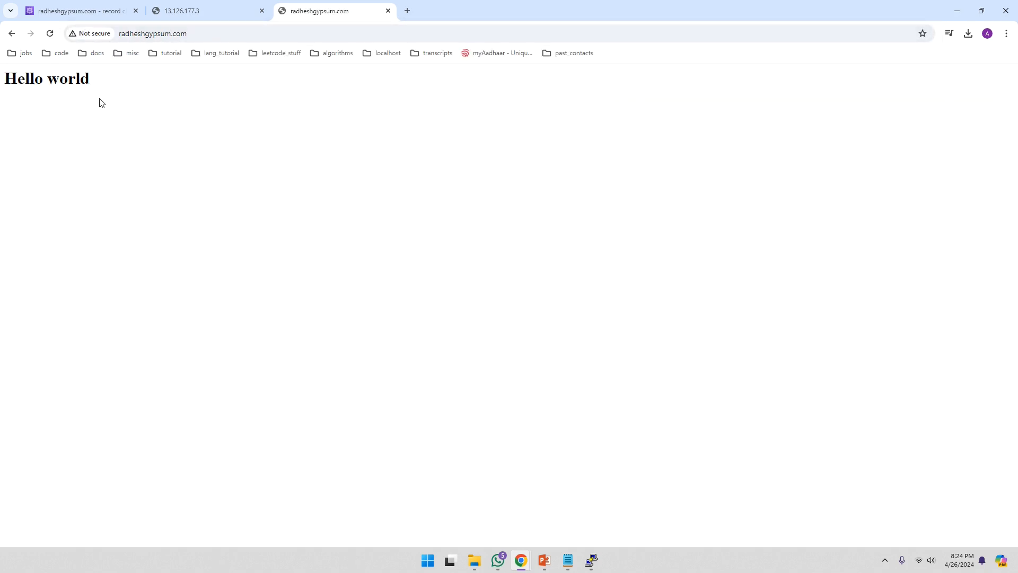
pyautogui.click(590, 562)
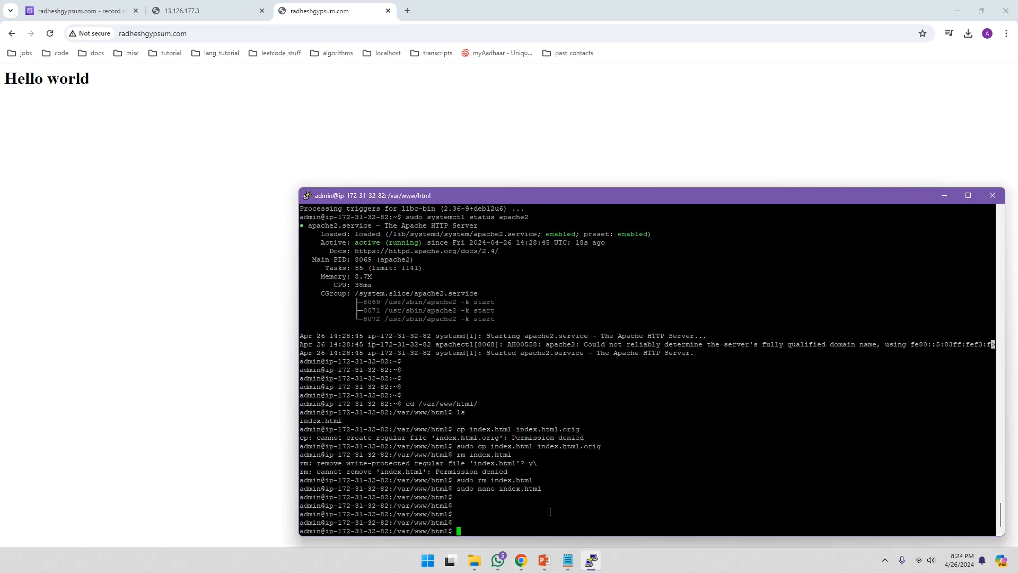
# - Reopen index.html in nano with sudo and insert 'New' before 'world' in the heading
pyautogui.press('Return')
pyautogui.press('Return')
pyautogui.press('Return')
pyautogui.press('Return')
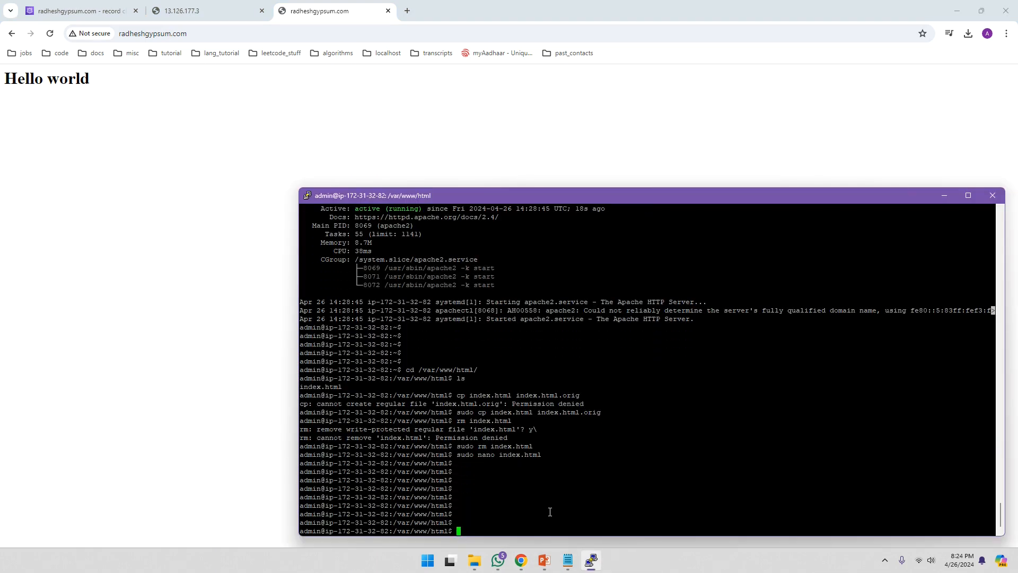
pyautogui.press('Up')
pyautogui.press('Return')
pyautogui.press('Right')
pyautogui.press('Right')
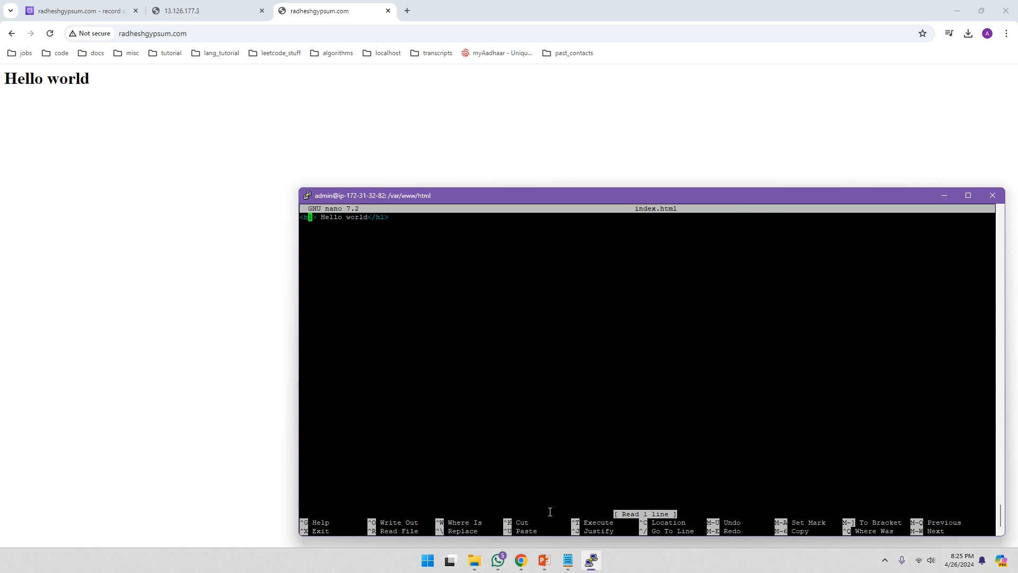
pyautogui.press('Down')
pyautogui.press('Up')
pyautogui.press('Right')
pyautogui.press('Right')
pyautogui.press('Right')
pyautogui.press('Right')
pyautogui.press('Right')
pyautogui.press('Right')
pyautogui.press('Right')
pyautogui.press('Right')
pyautogui.press('Right')
pyautogui.press('Right')
pyautogui.press('Right')
pyautogui.write('New')
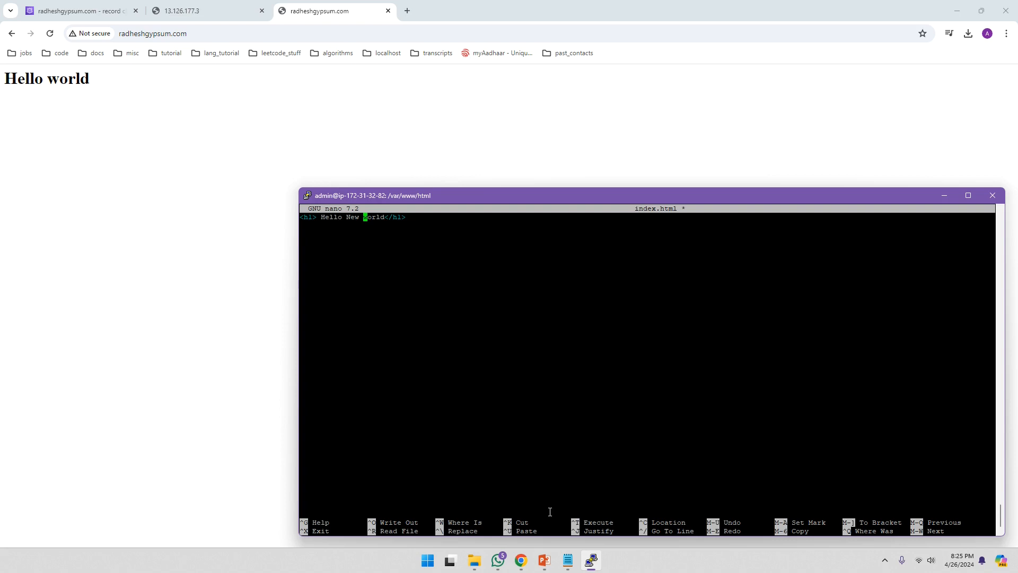
# - Save index.html under the same name, exit nano, and return to the browser
pyautogui.hotkey('ctrl', 'o')
pyautogui.press('Return')
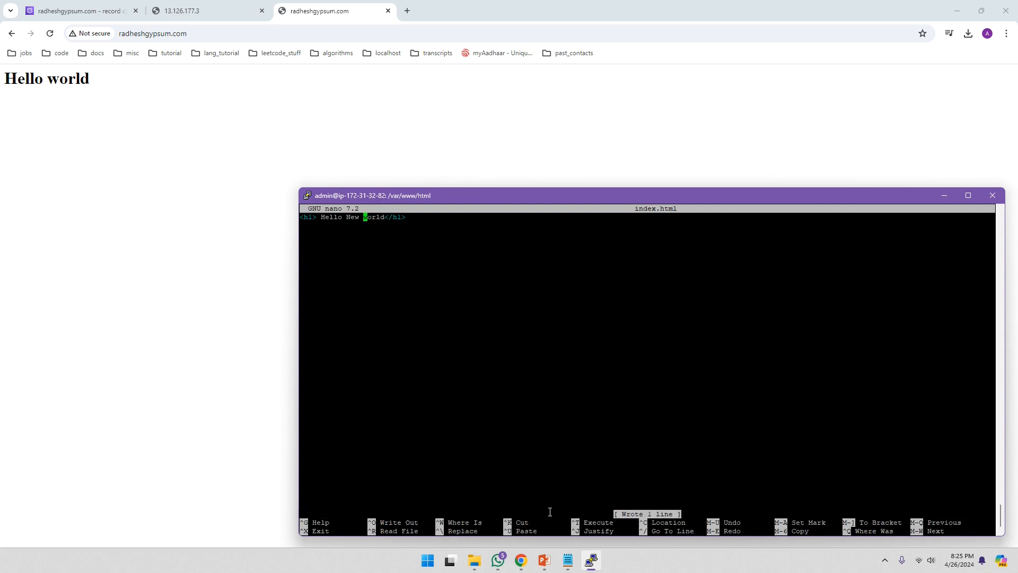
pyautogui.hotkey('ctrl', 'x')
pyautogui.press('Return')
pyautogui.press('Return')
pyautogui.press('Return')
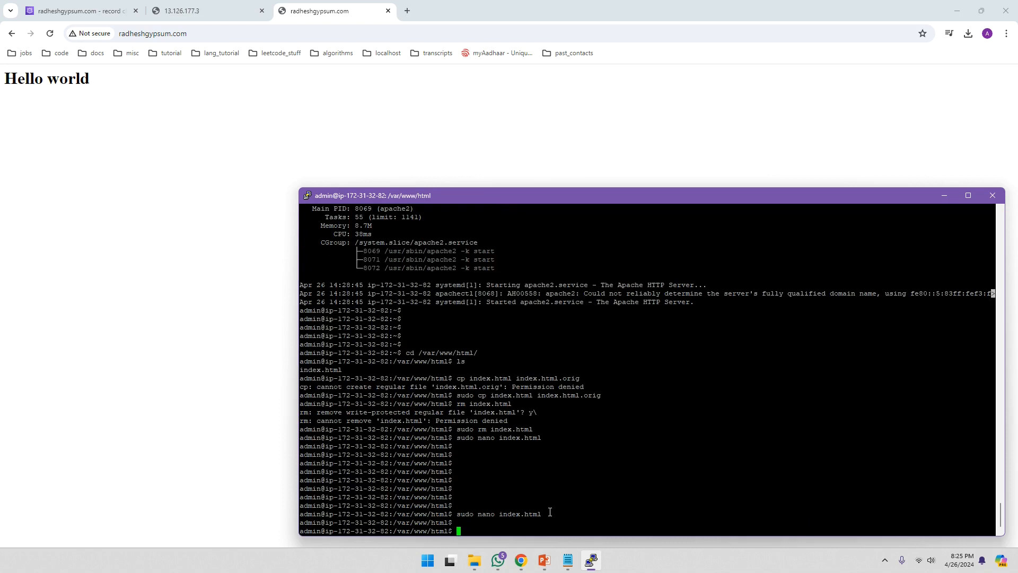
pyautogui.click(226, 133)
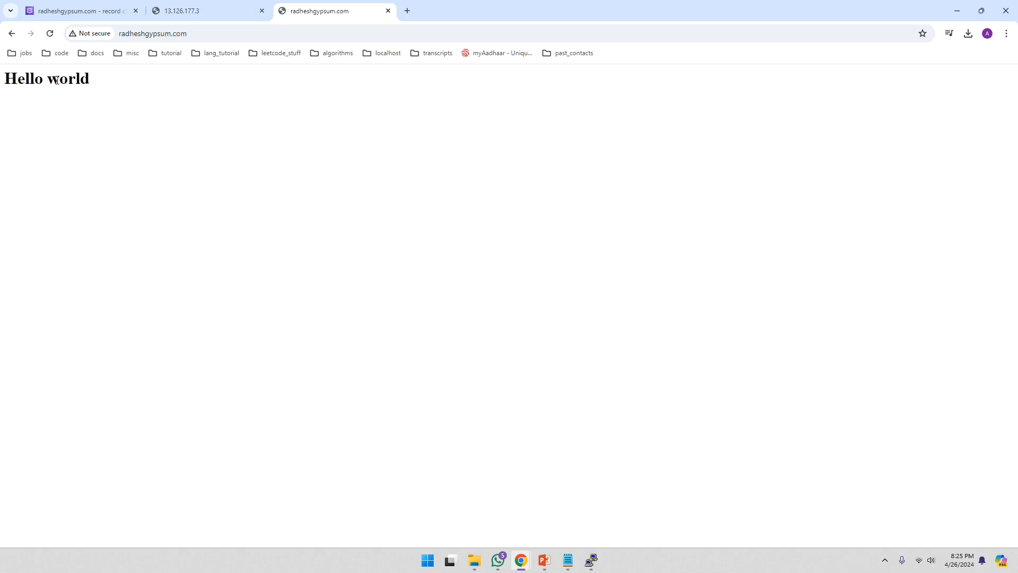
pyautogui.rightClick(106, 127)
pyautogui.click(134, 168)
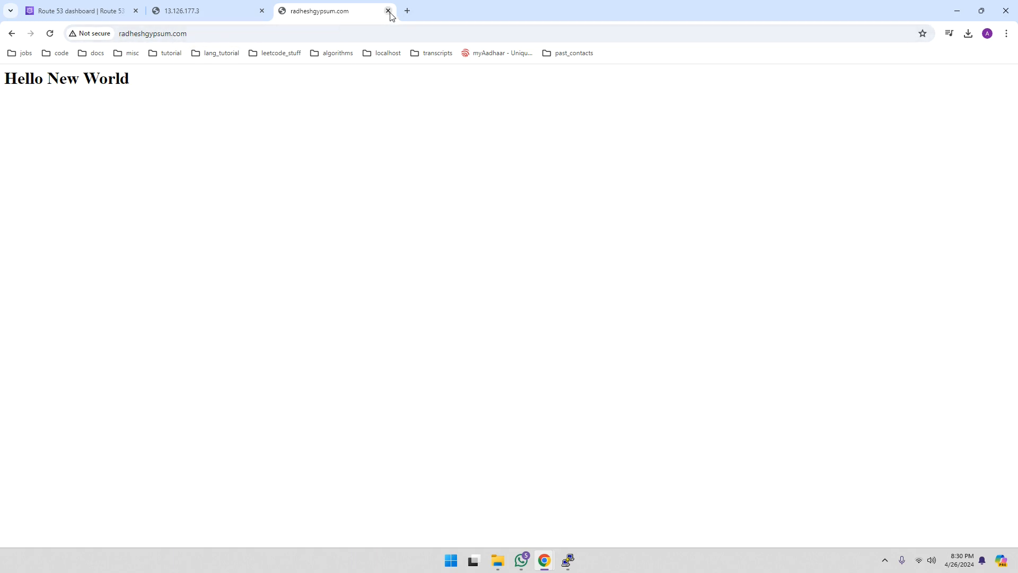
pyautogui.click(407, 11)
pyautogui.click(289, 33)
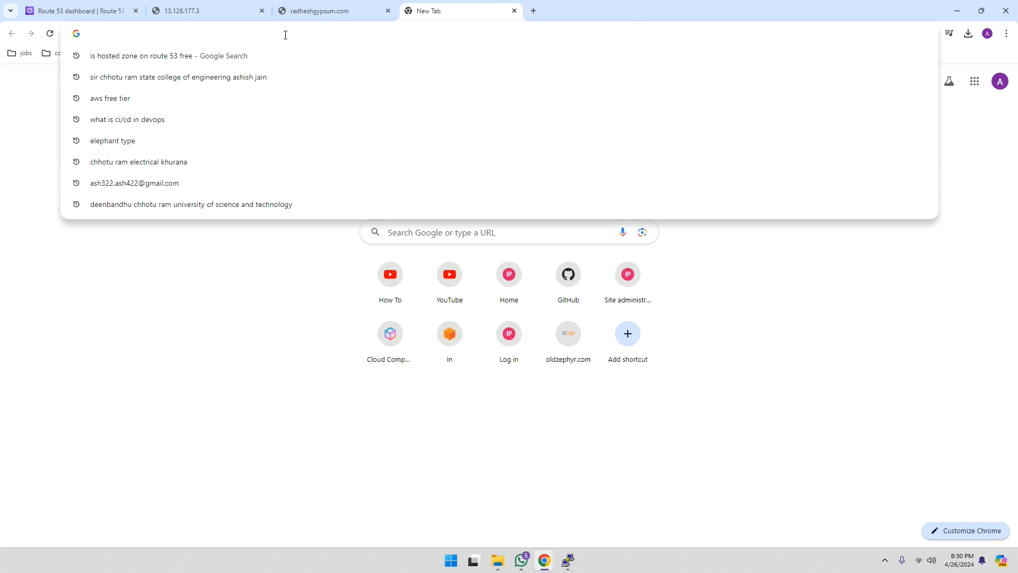
pyautogui.write('www.ra')
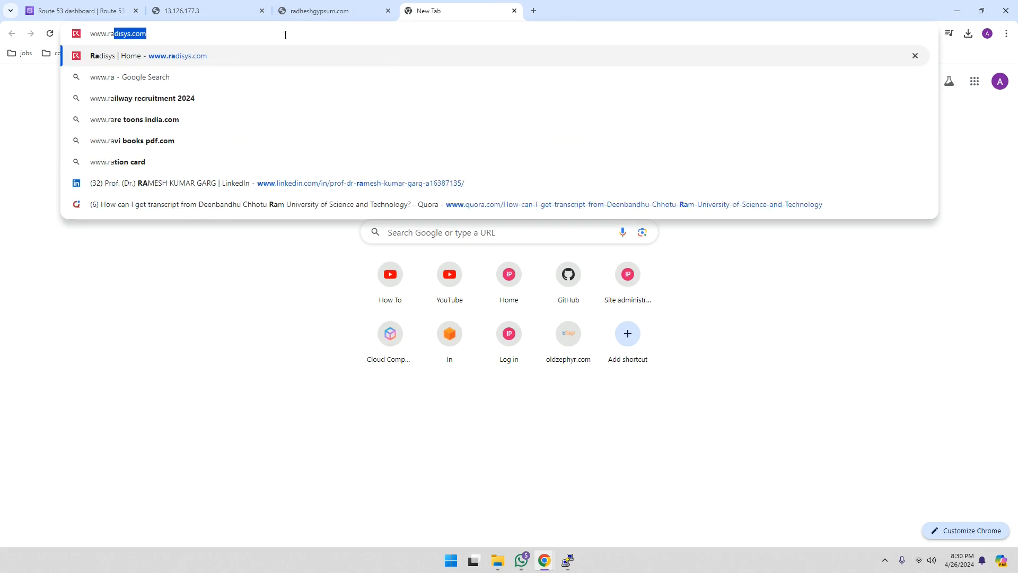
pyautogui.write('dhesh')
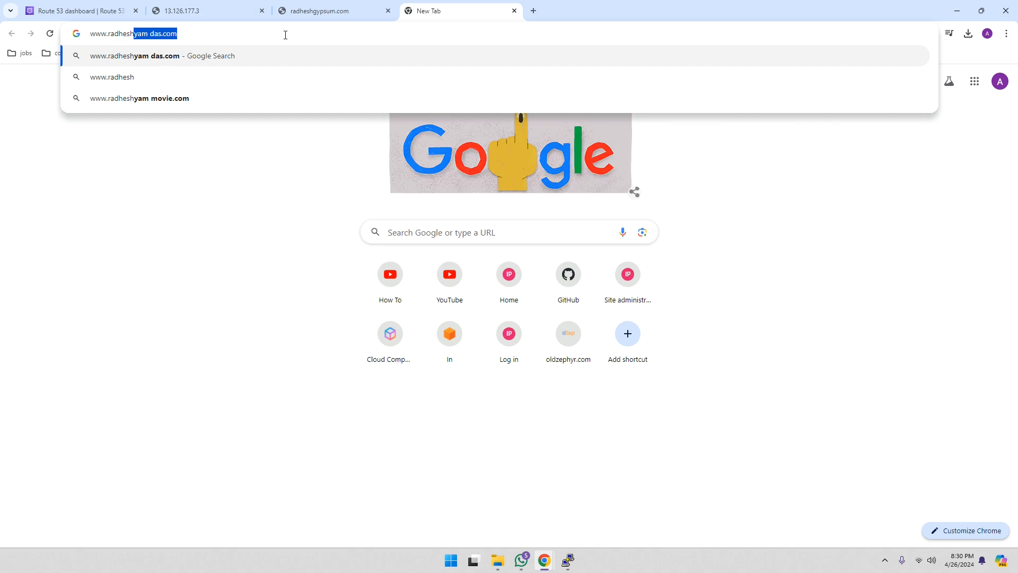
pyautogui.write('gypsum.com')
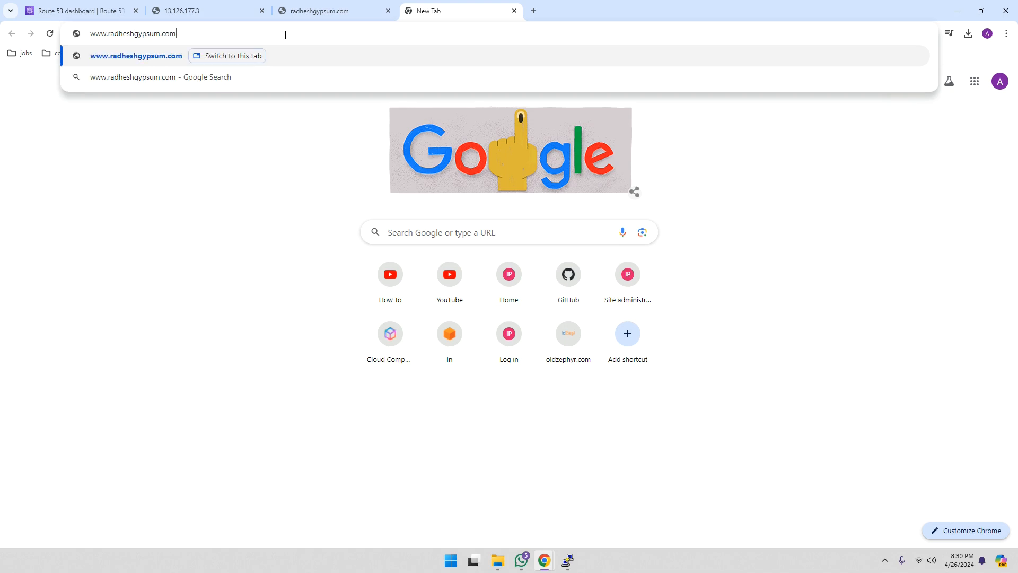
pyautogui.press('Return')
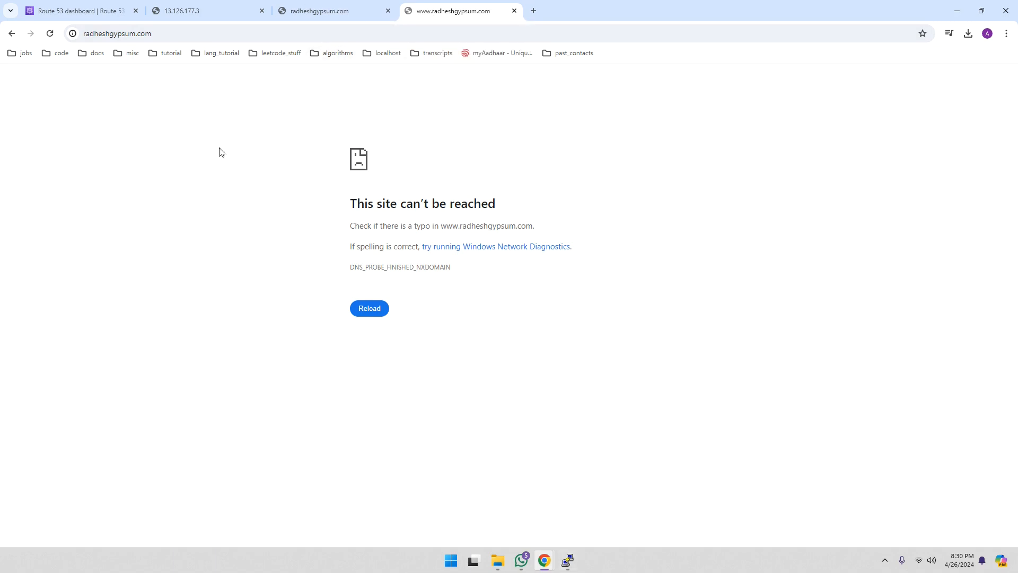
pyautogui.click(110, 16)
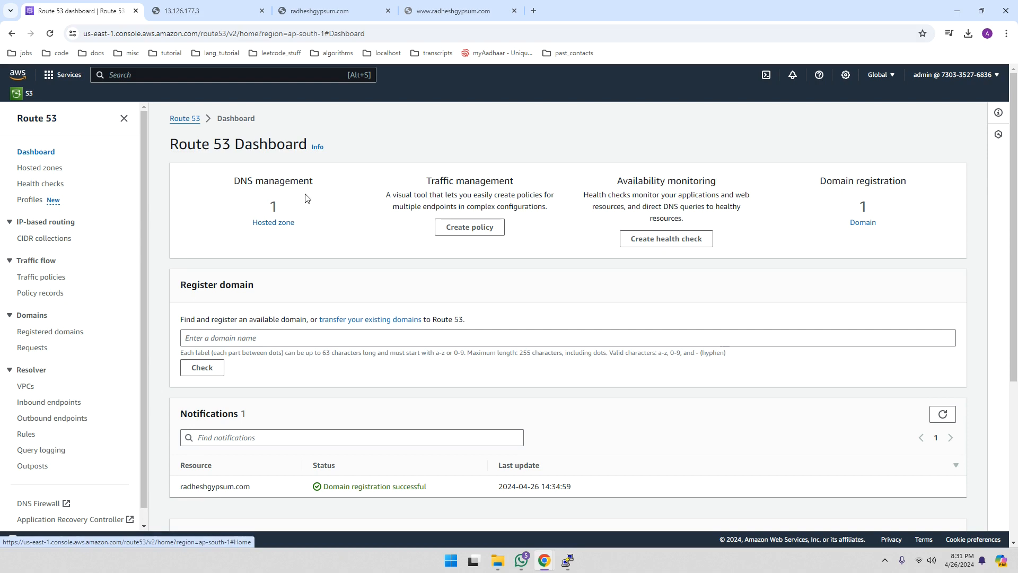
# - Go to Hosted zones and open the radheshgypsum.com zone with its three records
pyautogui.click(271, 226)
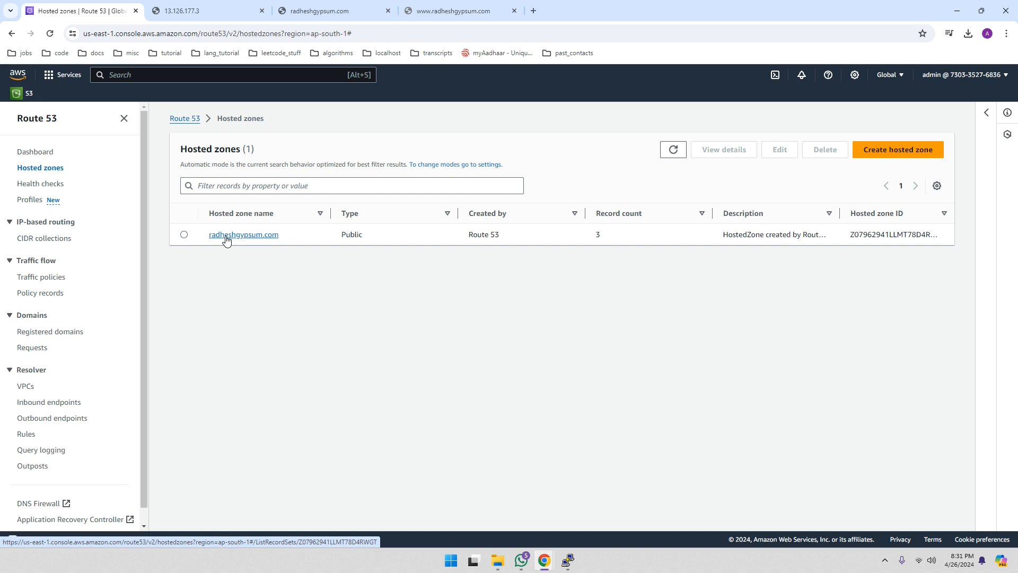
pyautogui.click(226, 236)
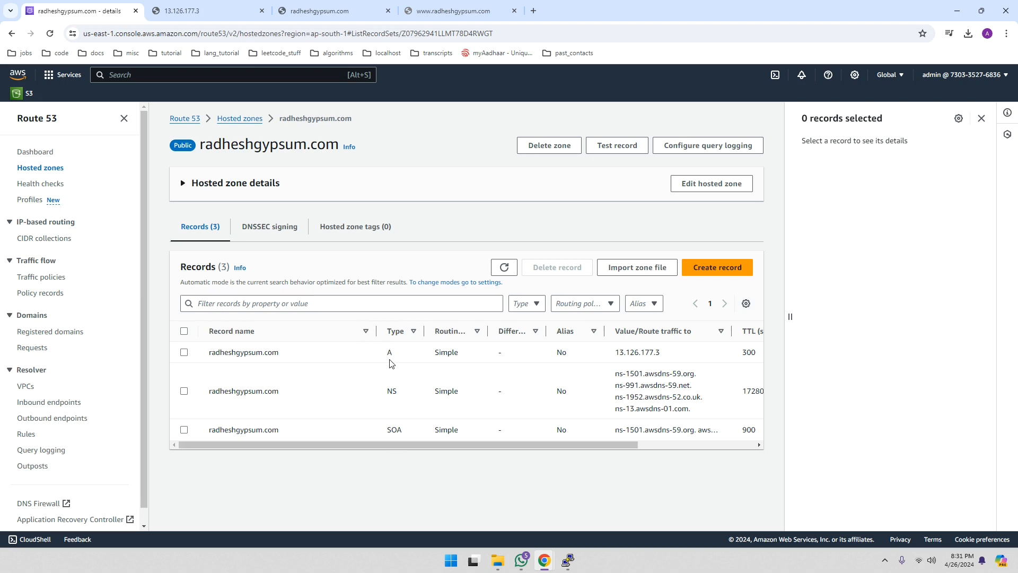
# - Start a new record named www and copy the server IP 13.126.177.3 from the other tab
pyautogui.click(719, 274)
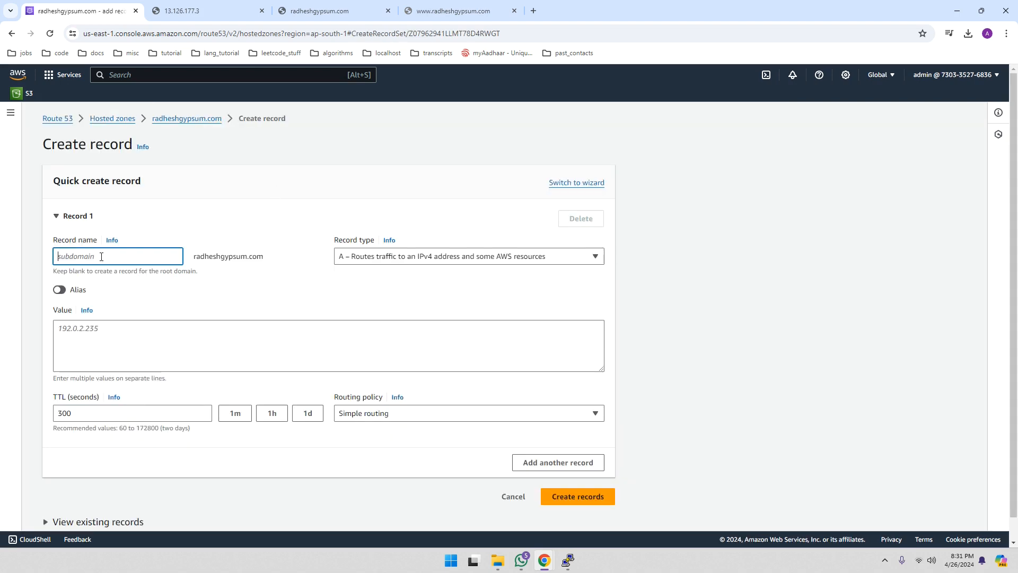
pyautogui.write('www')
pyautogui.click(193, 15)
pyautogui.click(168, 33)
pyautogui.moveTo(168, 34); pyautogui.dragTo(118, 33)
pyautogui.rightClick(131, 32)
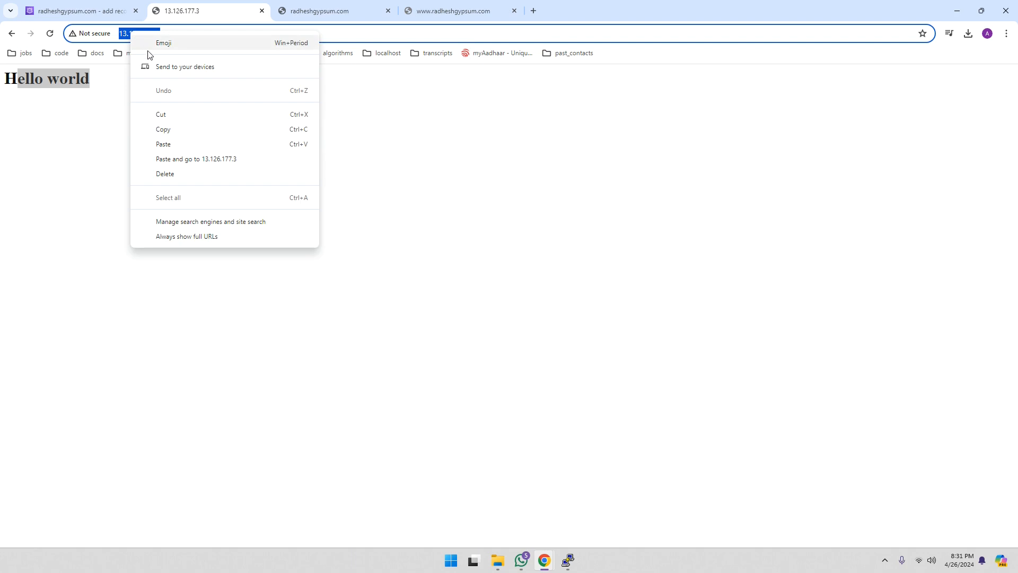
pyautogui.click(163, 129)
pyautogui.click(79, 10)
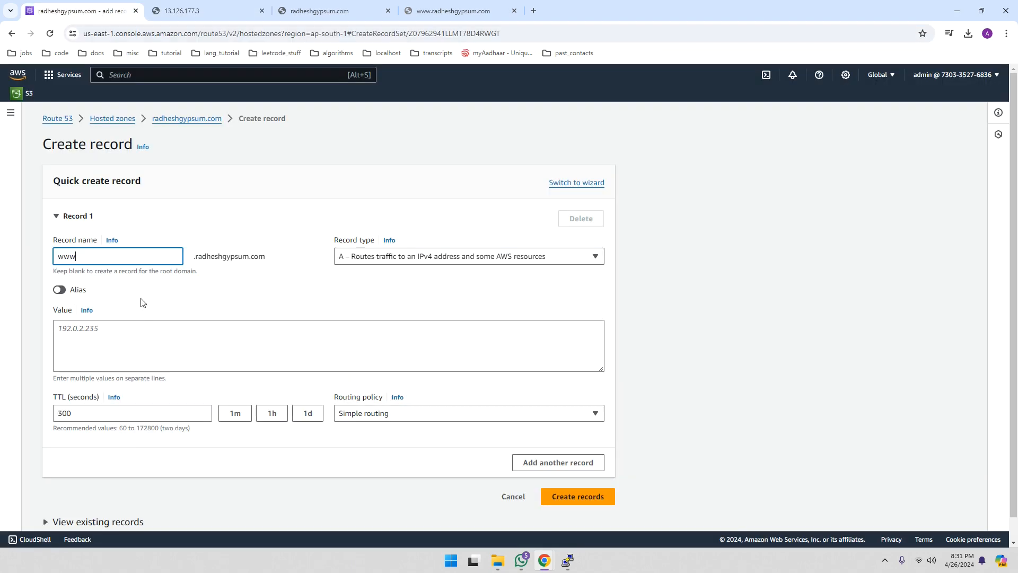
# - Paste 13.126.177.3 as the value, set TTL to 30, and create the www A record
pyautogui.click(97, 336)
pyautogui.hotkey('ctrl', 'v')
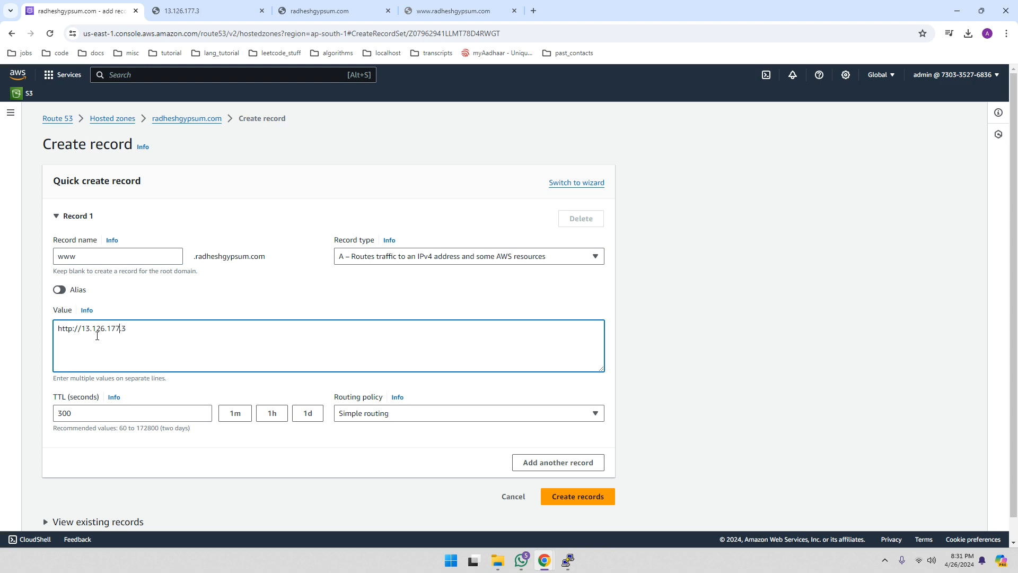
pyautogui.press('BackSpace')
pyautogui.press('BackSpace')
pyautogui.press('BackSpace')
pyautogui.press('BackSpace')
pyautogui.press('BackSpace')
pyautogui.press('BackSpace')
pyautogui.press('BackSpace')
pyautogui.click(97, 416)
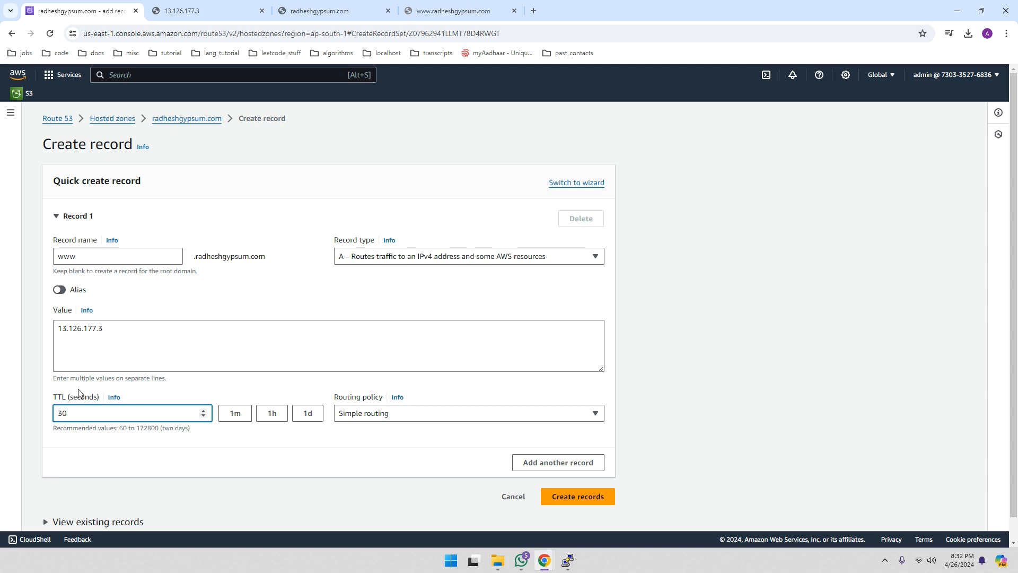
pyautogui.click(563, 498)
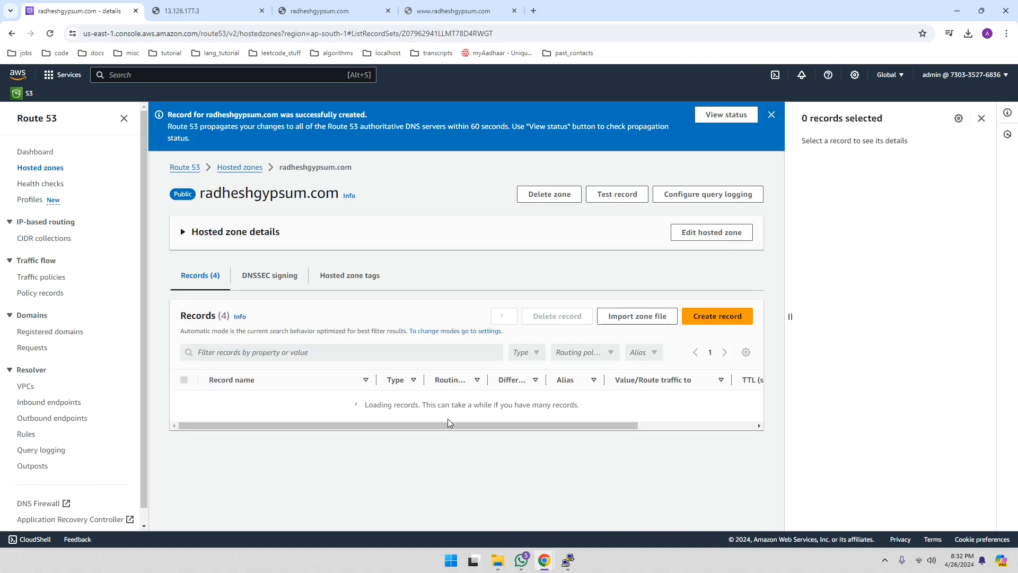
# - Check that the www record is listed and refresh its change status until INSYNC
pyautogui.scroll(-1, 281, 416)
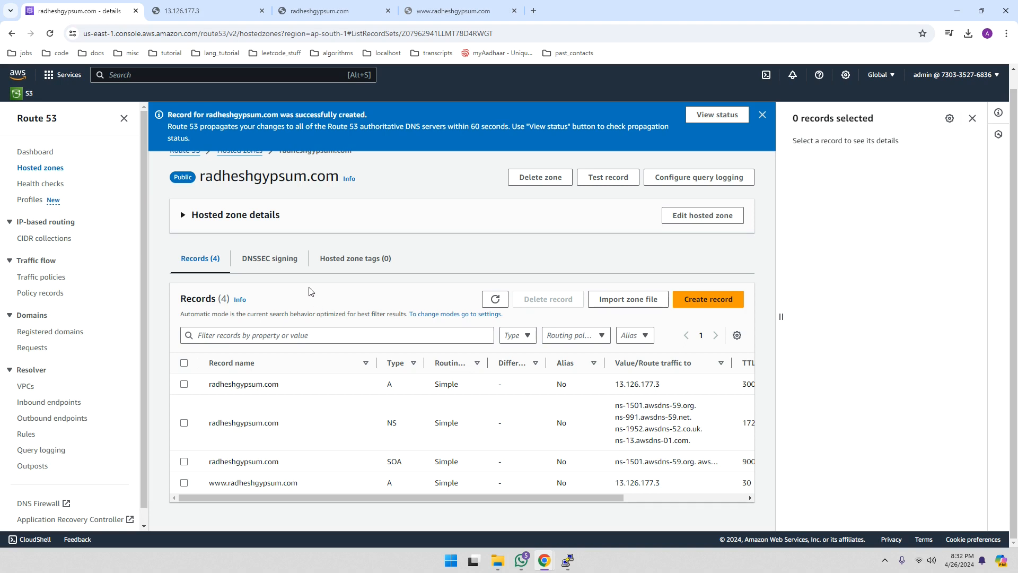
pyautogui.click(717, 115)
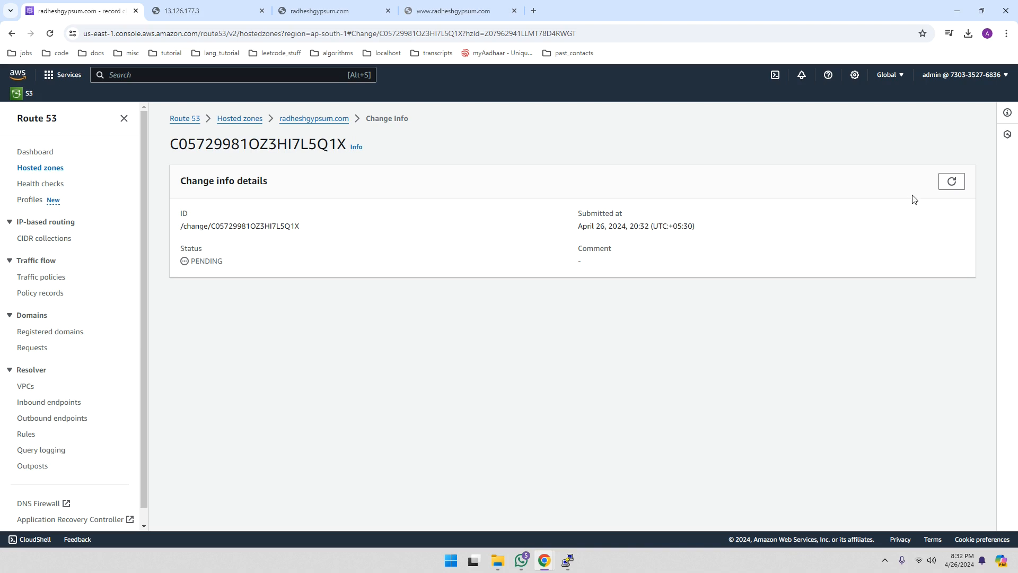
pyautogui.click(951, 183)
pyautogui.click(448, 12)
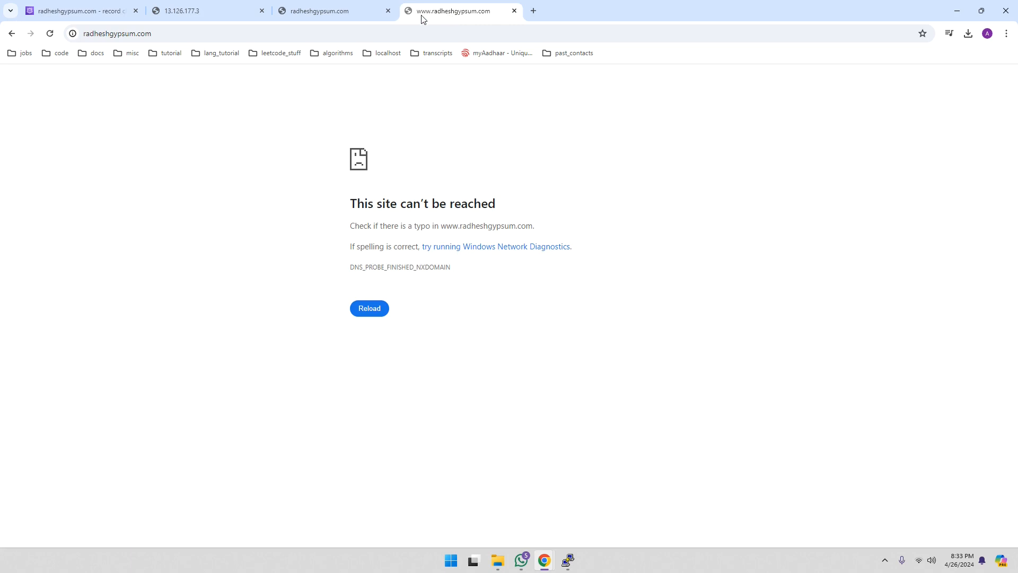
pyautogui.click(85, 35)
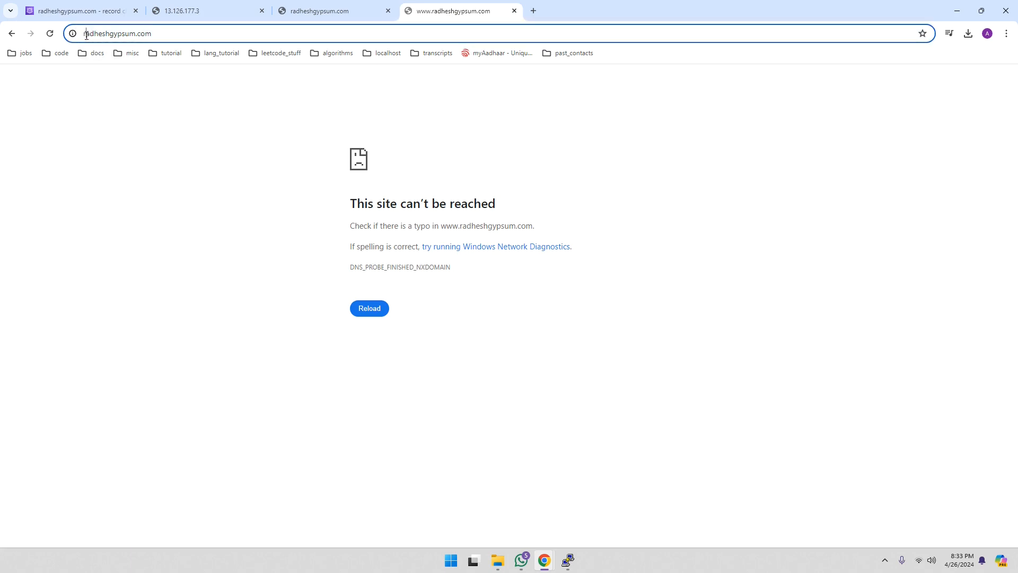
pyautogui.click(86, 35)
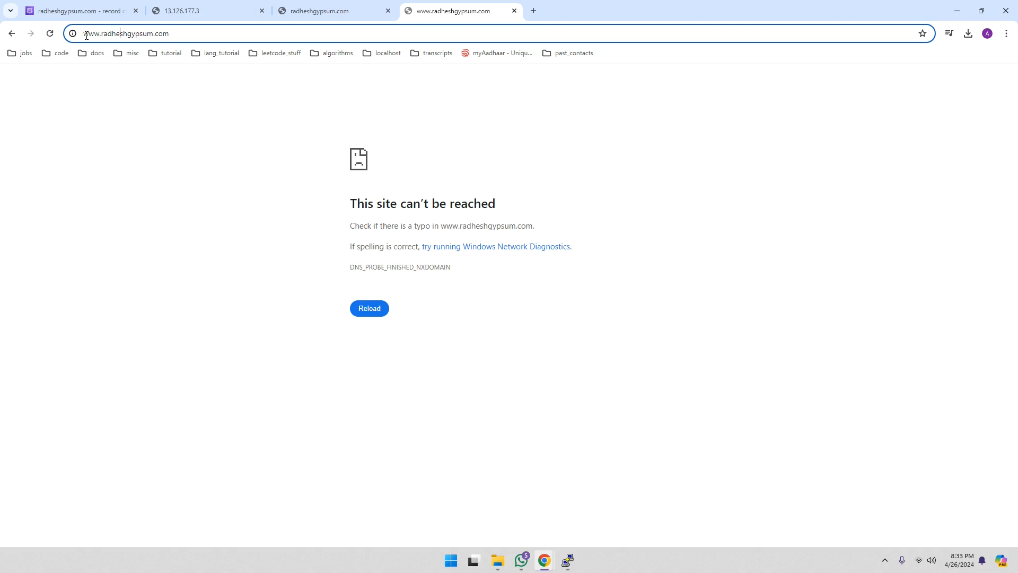
pyautogui.press('BackSpace')
pyautogui.press('BackSpace')
pyautogui.press('BackSpace')
pyautogui.press('BackSpace')
pyautogui.press('Return')
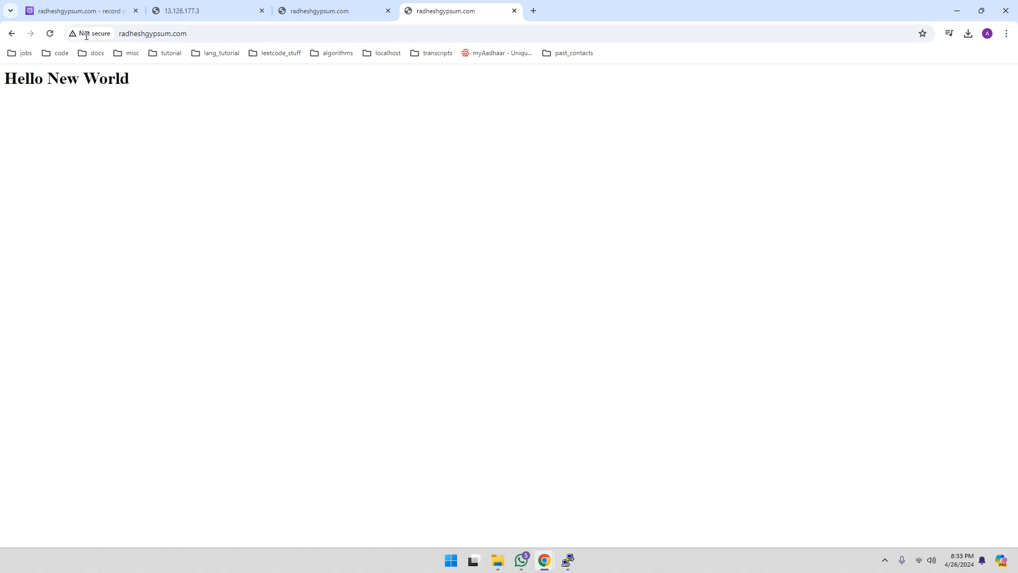
pyautogui.click(121, 34)
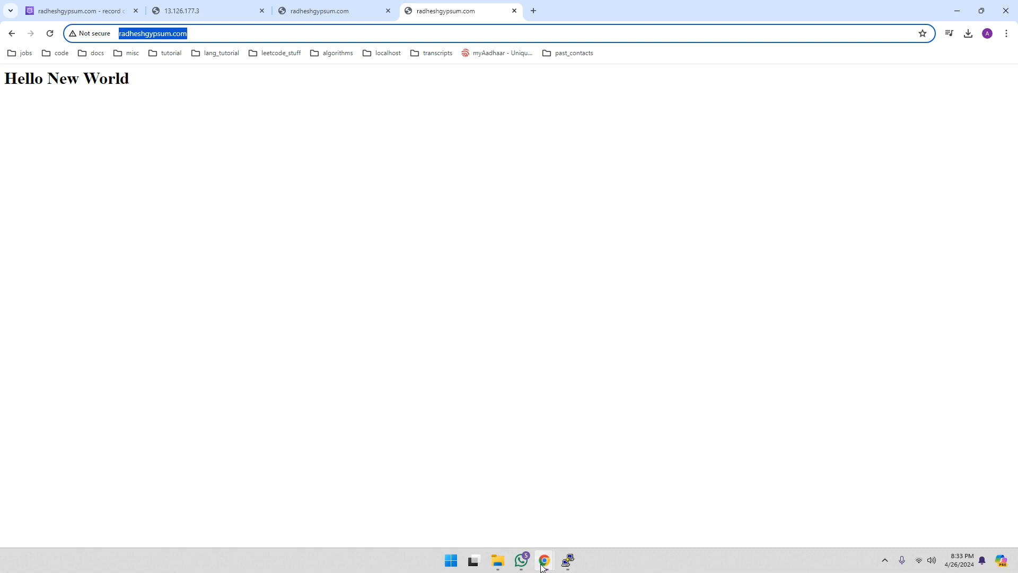
# - Return to the Route 53 tab and open the Route 53 dashboard
pyautogui.moveTo(543, 567)
pyautogui.click(510, 521)
pyautogui.click(87, 13)
pyautogui.click(192, 121)
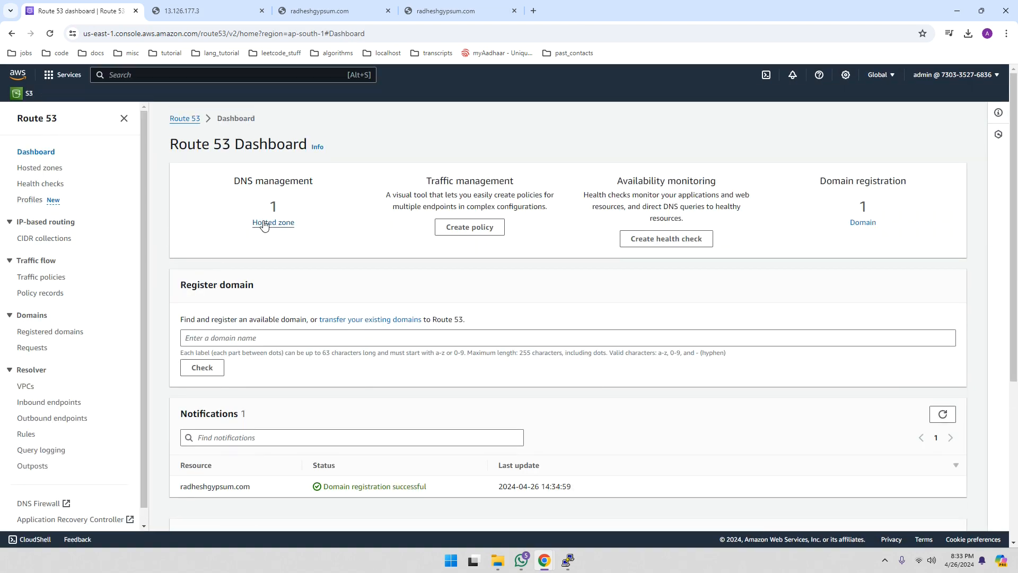
# - Open the radheshgypsum.com hosted zone and start a new A record named ec2
pyautogui.click(266, 223)
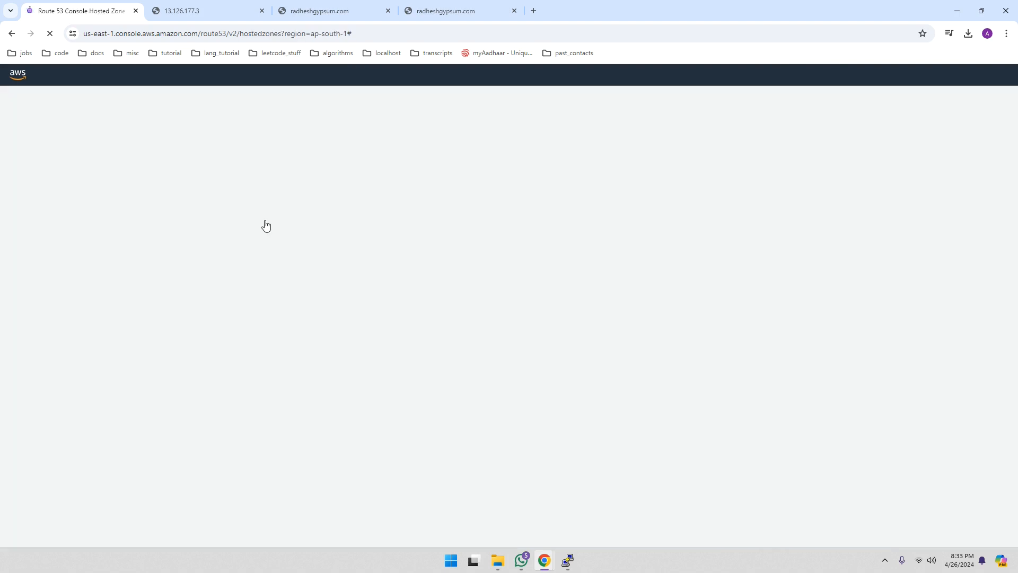
pyautogui.click(244, 235)
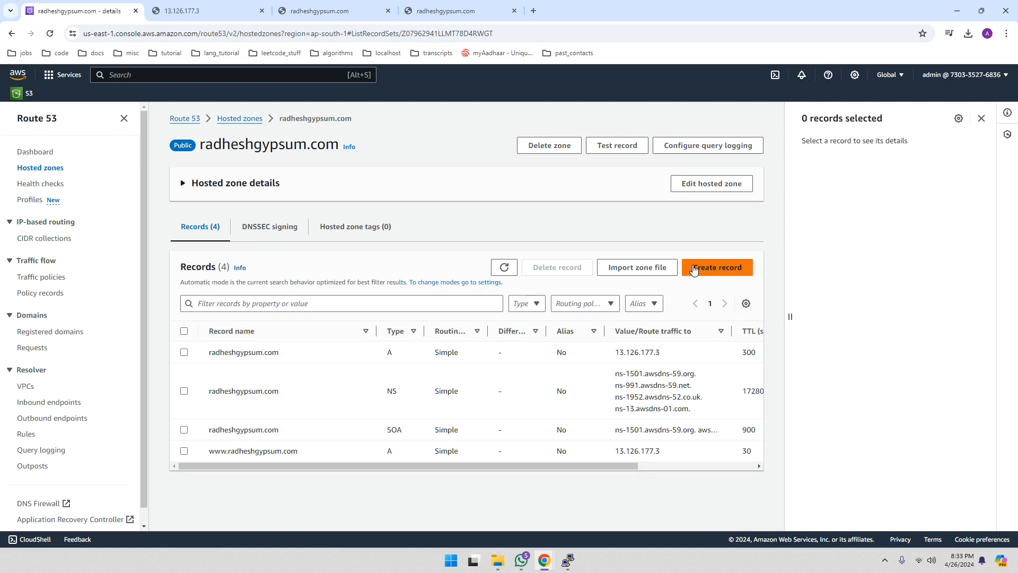
pyautogui.click(695, 269)
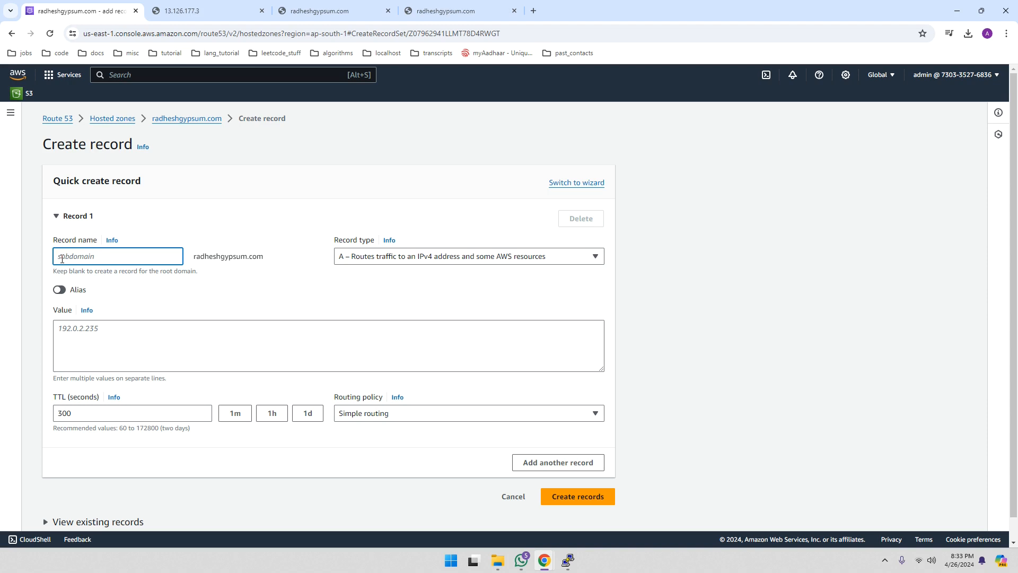
pyautogui.write('ec2')
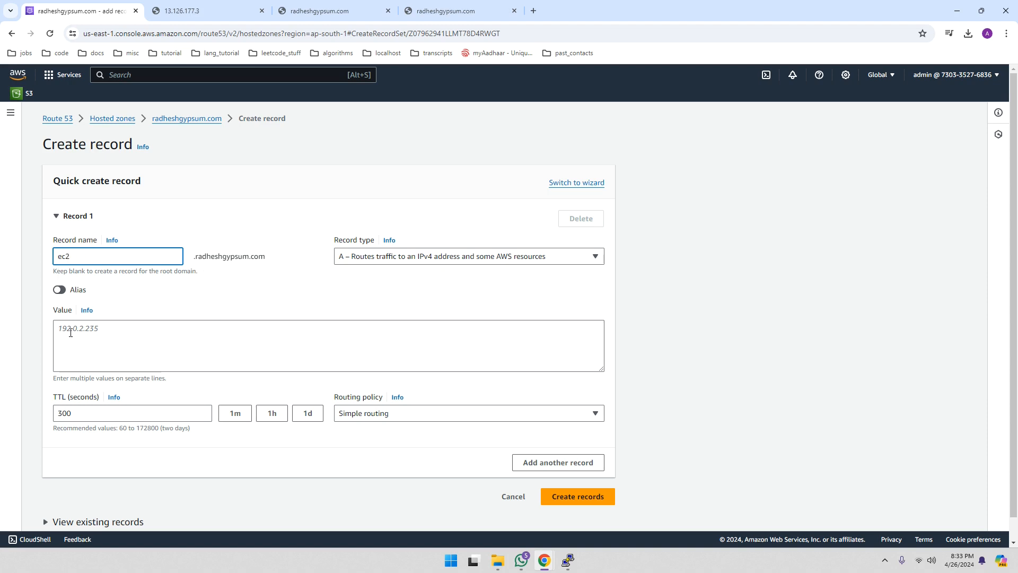
# - Look up the server's IP in the other tab and come back to the record form
pyautogui.click(155, 10)
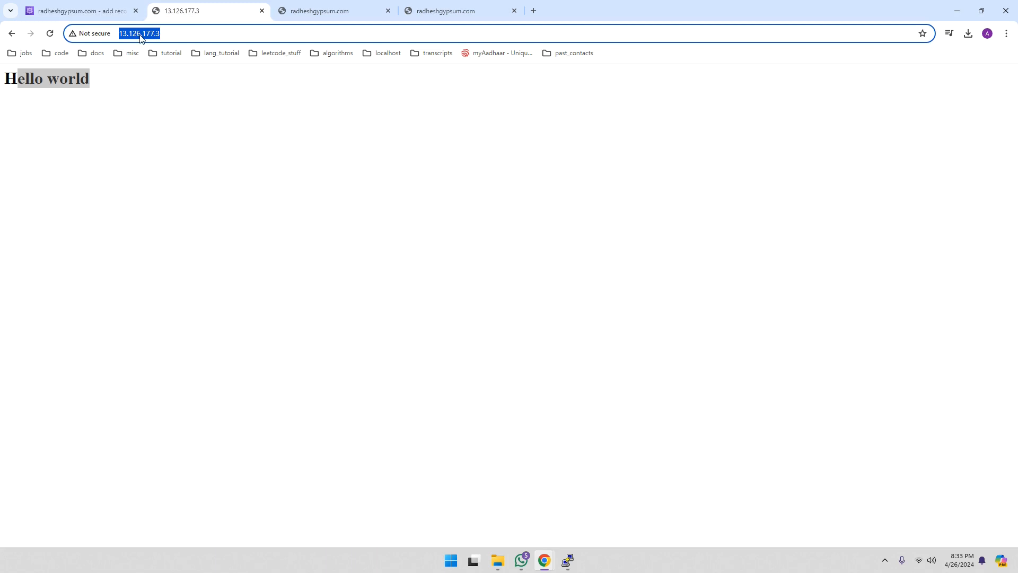
pyautogui.click(102, 14)
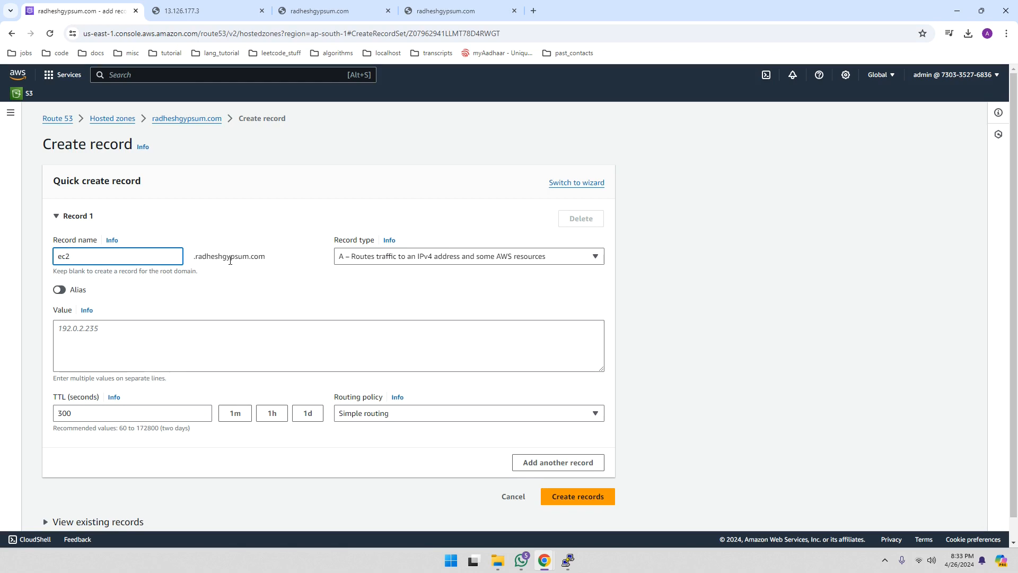
pyautogui.click(198, 12)
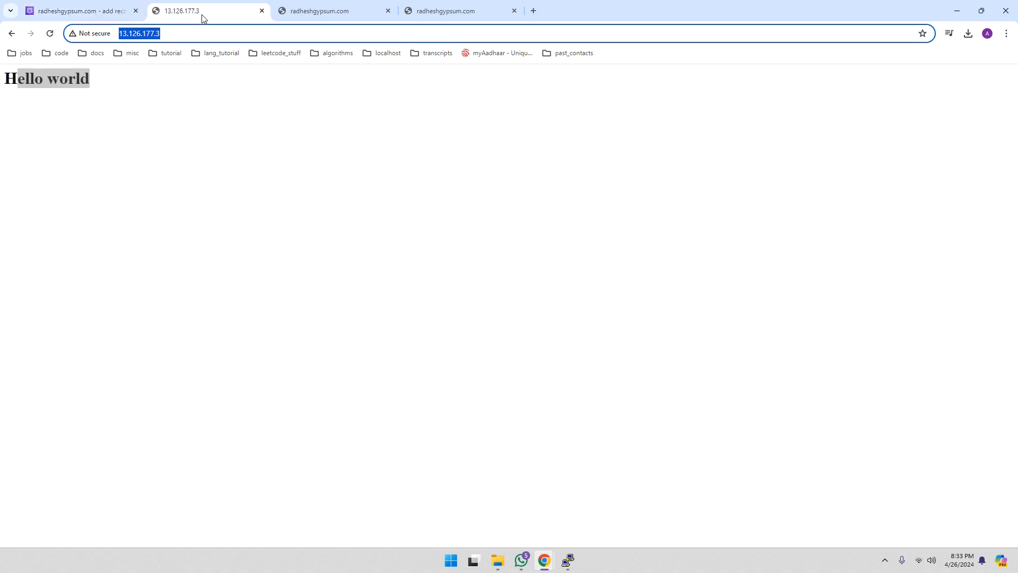
pyautogui.click(85, 12)
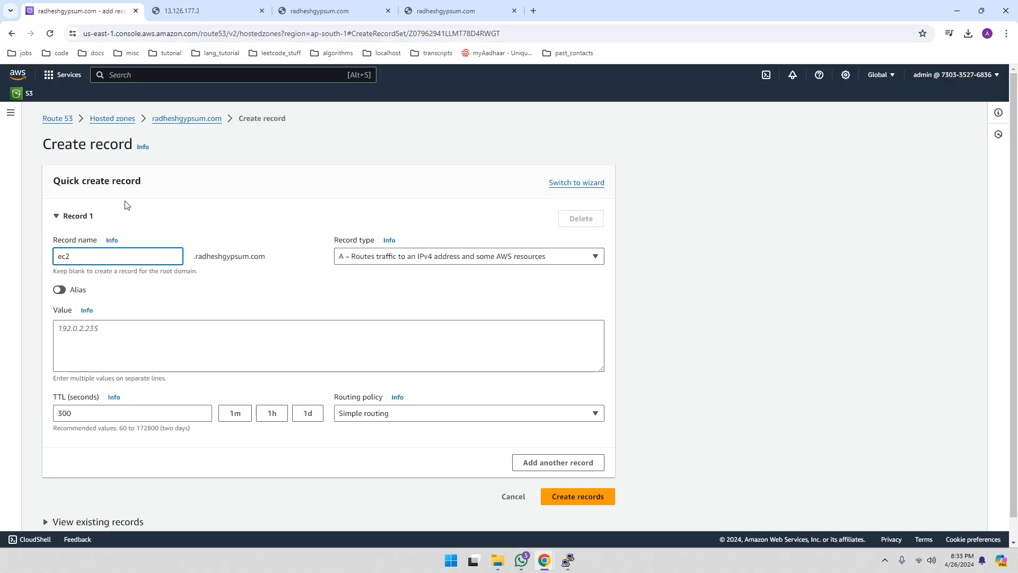